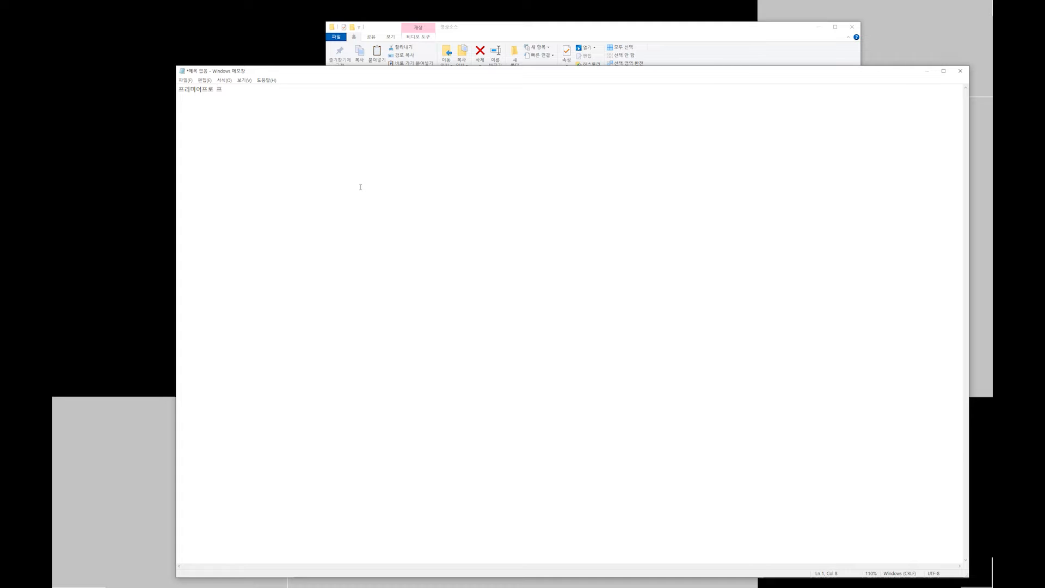
Step: Complete the note's first line as "프리미어프로 프로젝트 파일 생성" and list "소스영상", "배경음악" and "자막- 제목" below it
{"action": "type", "text": "파일 생서"}
{"action": "key", "text": "Return"}
{"action": "key", "text": "Return"}
{"action": "type", "text": "소스영ㅅ"}
{"action": "key", "text": "Return"}
{"action": "type", "text": "배경음"}
{"action": "type", "text": "악 "}
{"action": "type", "text": "자막"}
{"action": "type", "text": "- ㅊ"}
{"action": "key", "text": "BackSpace"}
{"action": "type", "text": "제목"}
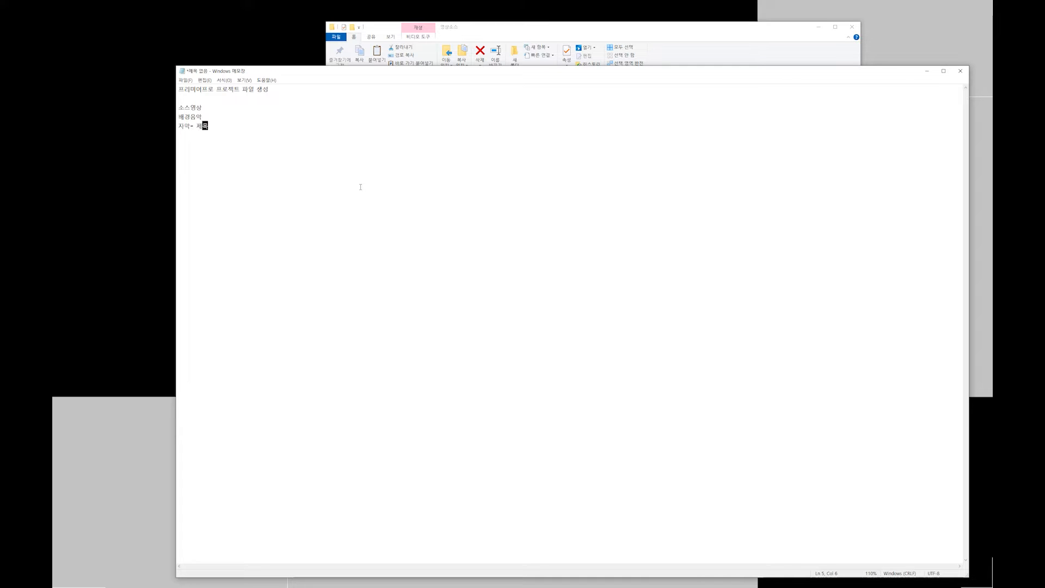
Step: Add the lines "내보내기 export - 인코딩" and "일단해봐.mp4" to the note, separated by blank lines
{"action": "key", "text": "Return"}
{"action": "key", "text": "Return"}
{"action": "type", "text": "내보애기 export"}
{"action": "type", "text": "- 인코딩"}
{"action": "key", "text": "Return"}
{"action": "type", "text": "일단해따.mp4"}
{"action": "key", "text": "Return"}
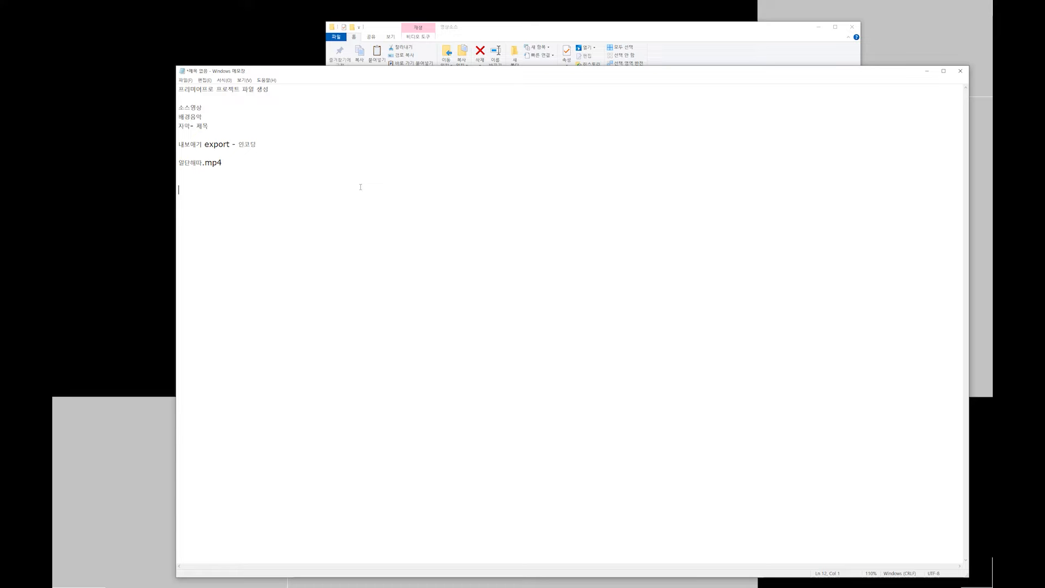
Step: Add a "자료" section listing "소스영상", "배경음악" and "자막내용 --> 일단해봐"
{"action": "type", "text": "ㅇ"}
{"action": "type", "text": "자료 소스영사"}
{"action": "key", "text": "Return"}
{"action": "type", "text": "배"}
{"action": "type", "text": "ㄱ"}
{"action": "type", "text": "음아"}
{"action": "type", "text": "ㄱ"}
{"action": "key", "text": "Return"}
{"action": "type", "text": "자막내용 --> 일다해보"}
Step: Add the heading "시나리오" with the line "페이드인 -- 일단해봐 --영상--페이드아웃" beneath it
{"action": "type", "text": "시나리오"}
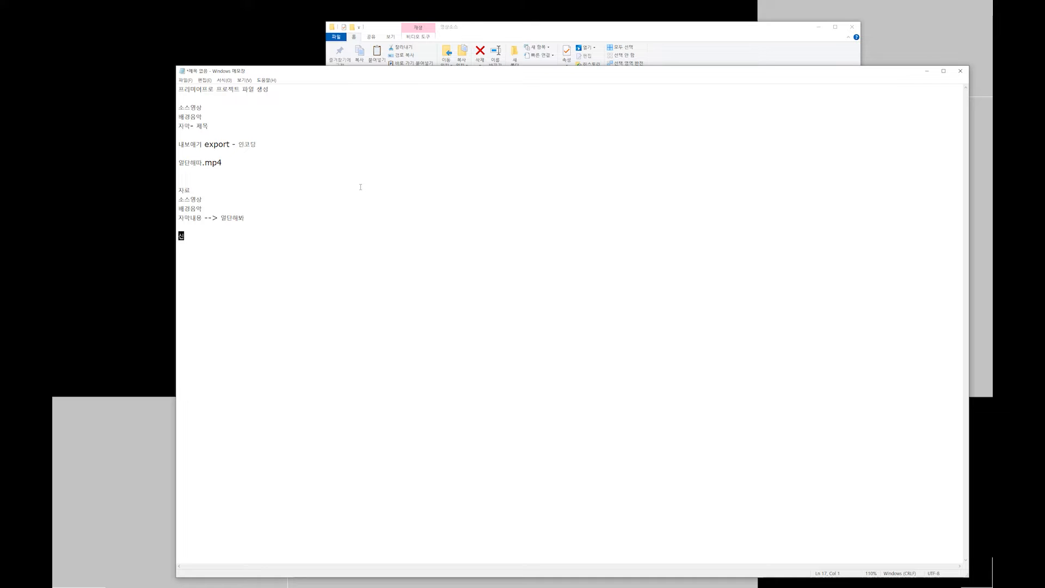
{"action": "key", "text": "Return"}
{"action": "key", "text": "Return"}
{"action": "type", "text": "ㅇ"}
{"action": "key", "text": "BackSpace"}
{"action": "type", "text": "페이"}
{"action": "type", "text": "드인 -"}
{"action": "type", "text": "- 일ㄷ"}
{"action": "type", "text": "단해보"}
{"action": "type", "text": " --영상"}
{"action": "type", "text": "--"}
{"action": "type", "text": "페이드아웃"}
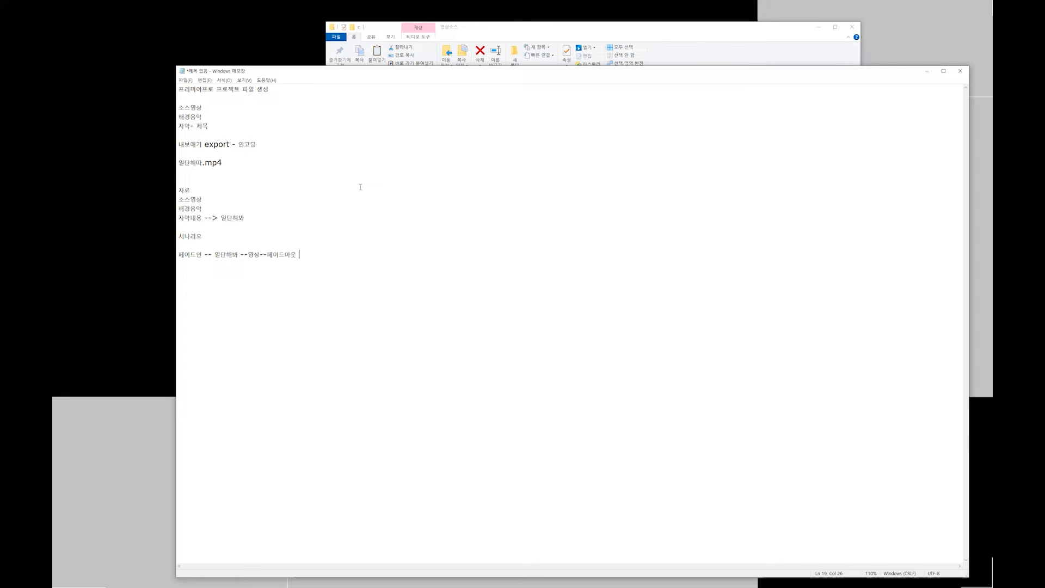
Step: Extend the scenario line with "끝" and "--배경음악"
{"action": "type", "text": " 끝"}
{"action": "key", "text": "Left"}
{"action": "type", "text": "--"}
{"action": "type", "text": "배경음아"}
Step: Review the scenario's title and video part, then the source video, background music and caption text in the materials list
{"action": "left_click_drag", "start_coordinate": [214, 254], "coordinate": [260, 255]}
{"action": "left_click", "coordinate": [203, 264]}
{"action": "left_click_drag", "start_coordinate": [205, 199], "coordinate": [179, 209]}
{"action": "left_click_drag", "start_coordinate": [218, 218], "coordinate": [245, 218]}
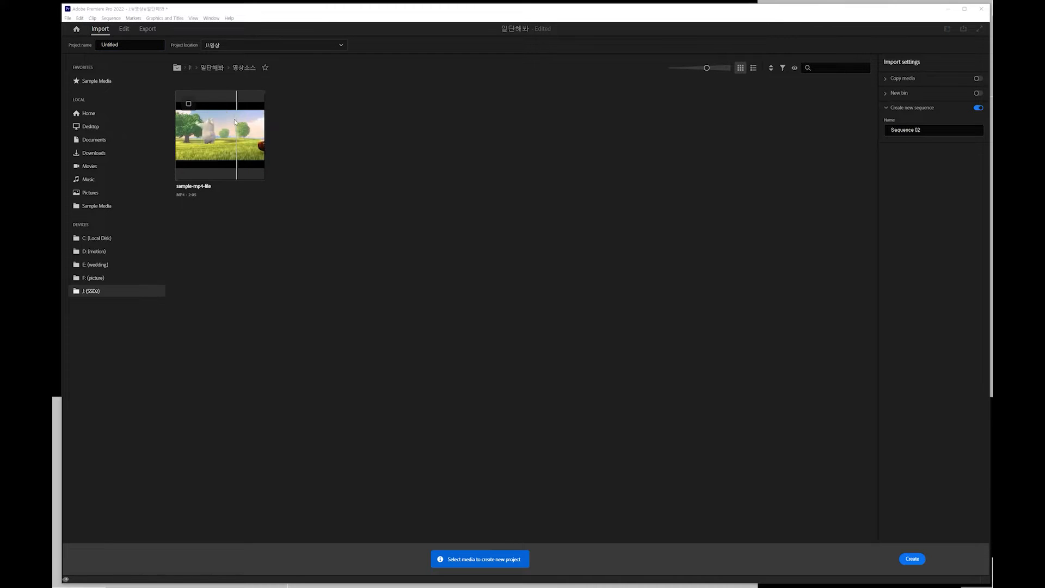
Step: Switch to Premiere Pro and name the new project 해보자
{"action": "left_click_drag", "start_coordinate": [126, 45], "coordinate": [52, 39]}
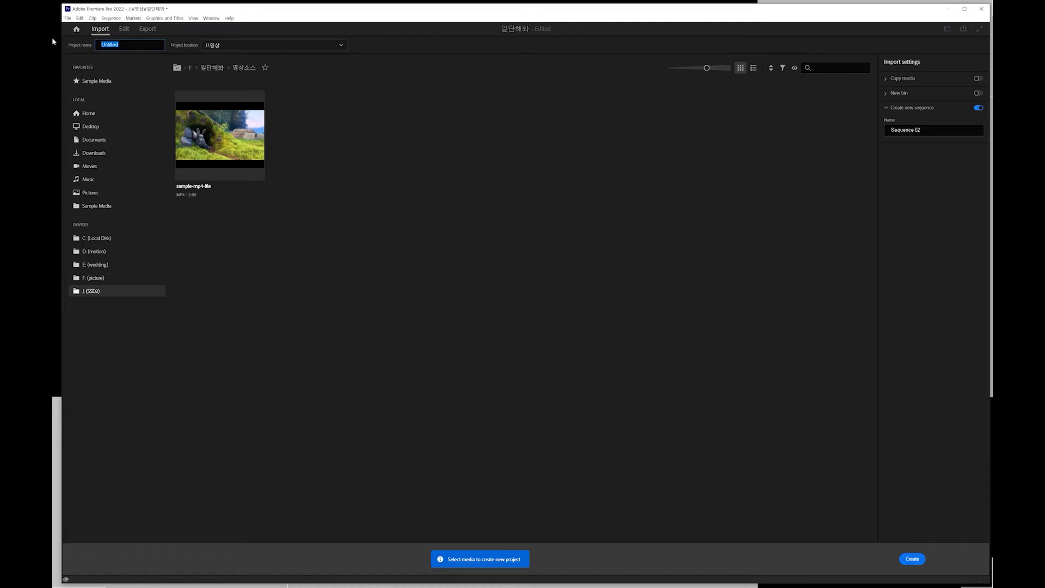
{"action": "type", "text": "GOQHW"}
{"action": "key", "text": "BackSpace"}
{"action": "key", "text": "BackSpace"}
{"action": "key", "text": "BackSpace"}
{"action": "key", "text": "BackSpace"}
{"action": "key", "text": "BackSpace"}
{"action": "type", "text": "해보자"}
Step: Keep J:\영상 as the project location and create the project without selecting any media
{"action": "left_click", "coordinate": [250, 46]}
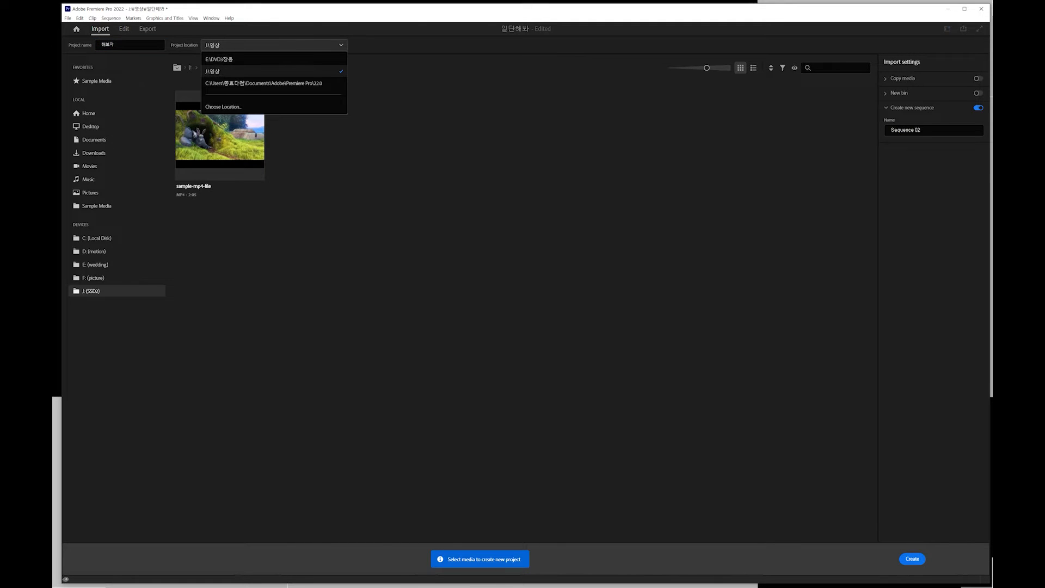
{"action": "left_click", "coordinate": [213, 71]}
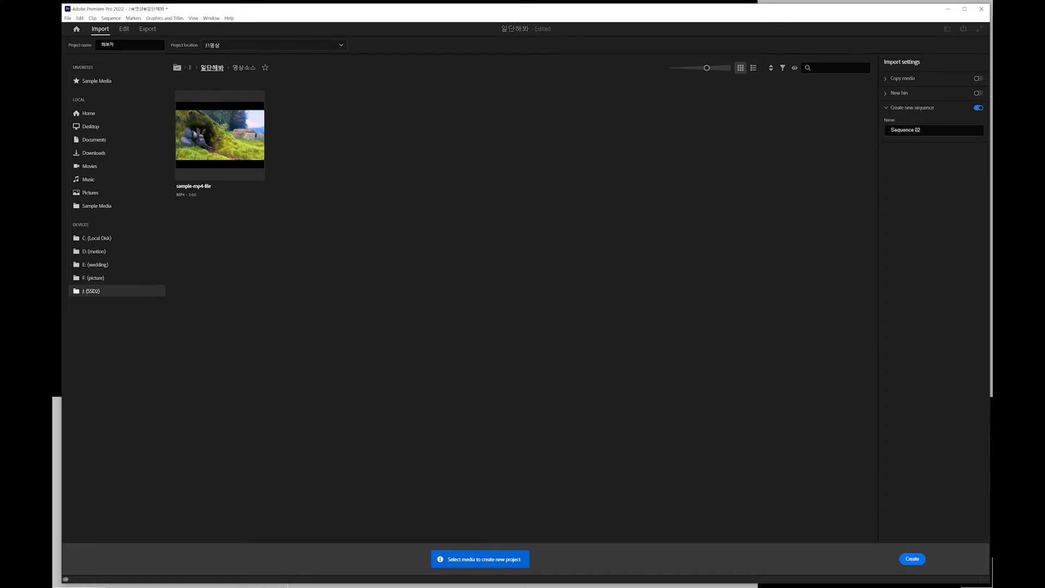
{"action": "left_click", "coordinate": [177, 68]}
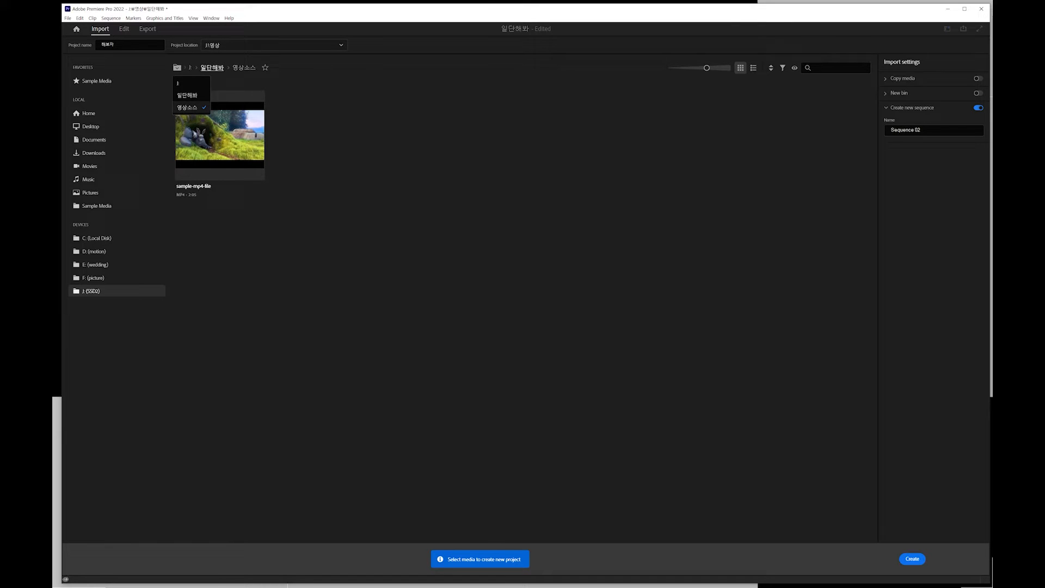
{"action": "left_click", "coordinate": [213, 67]}
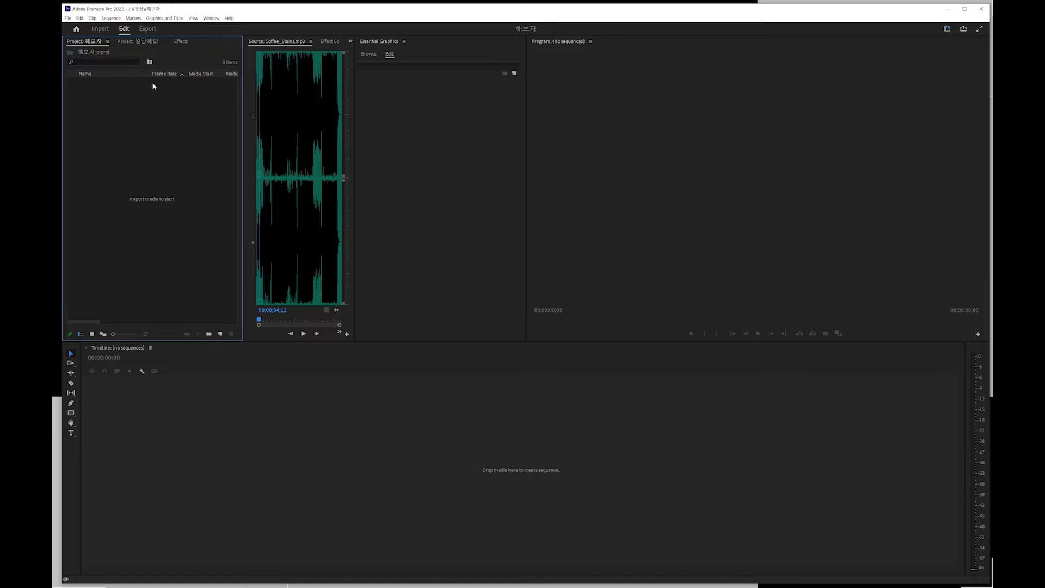
Step: Import the video sample-mp4-file from the 영상소스 folder inside 일단해봐 into the project
{"action": "scroll", "coordinate": [177, 167], "scroll_direction": "right", "scroll_amount": 1}
{"action": "double_click", "coordinate": [155, 116]}
{"action": "left_click", "coordinate": [161, 41]}
{"action": "left_click", "coordinate": [175, 41]}
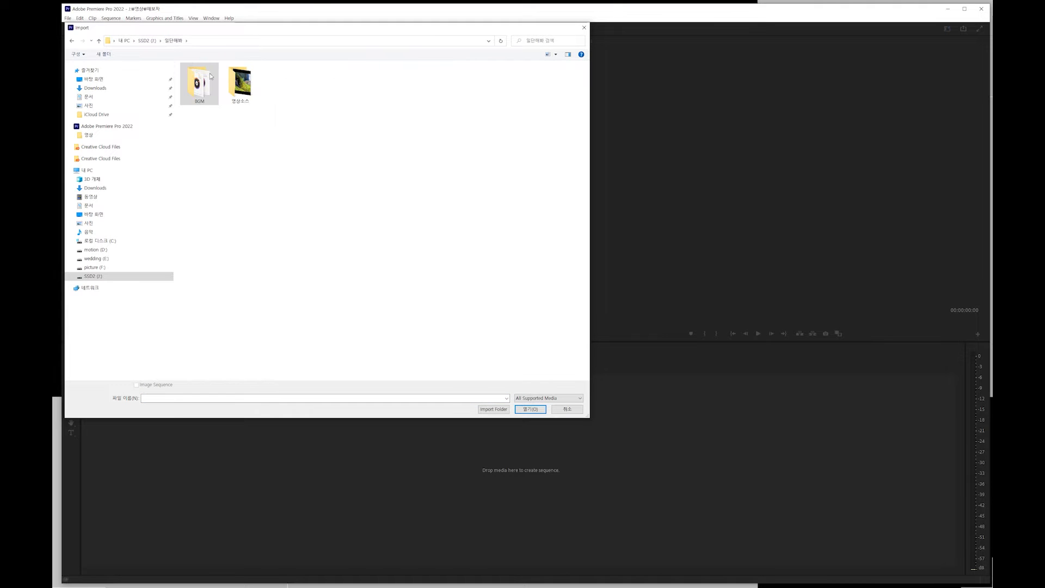
{"action": "double_click", "coordinate": [245, 87]}
{"action": "left_click", "coordinate": [199, 84]}
{"action": "left_click", "coordinate": [534, 410]}
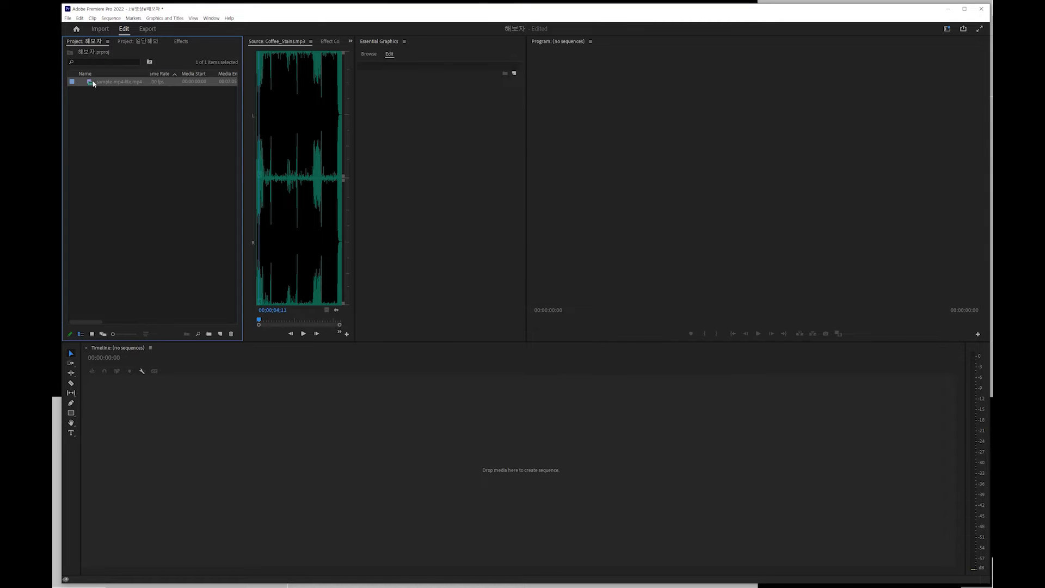
Step: Import About_That_Oldie, Clover_3 and Coffee_Stains from the BGM folder inside 일단해봐, and save the project
{"action": "left_click", "coordinate": [166, 163]}
{"action": "double_click", "coordinate": [165, 163]}
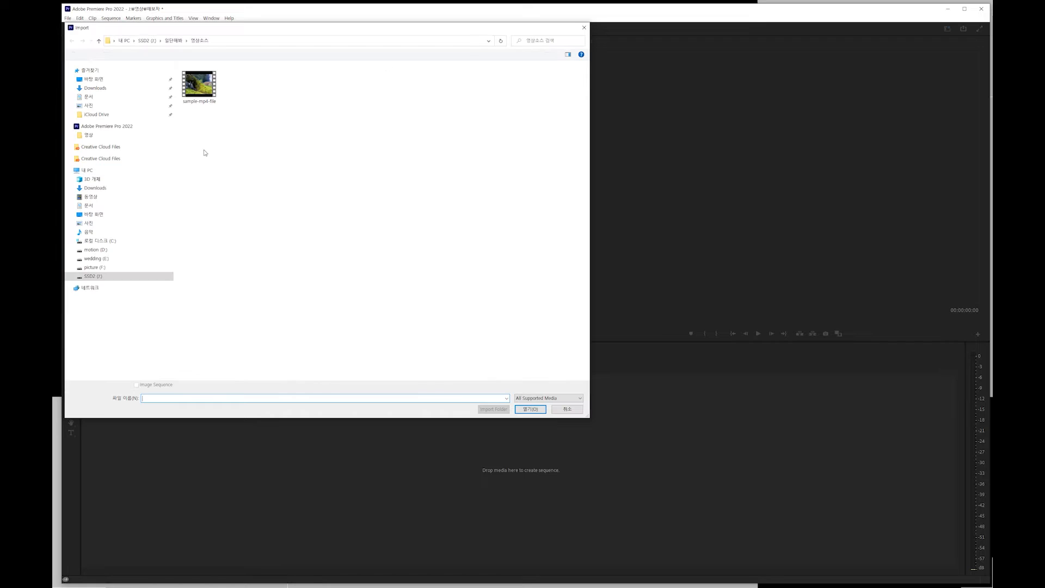
{"action": "left_click", "coordinate": [173, 40]}
{"action": "double_click", "coordinate": [200, 86]}
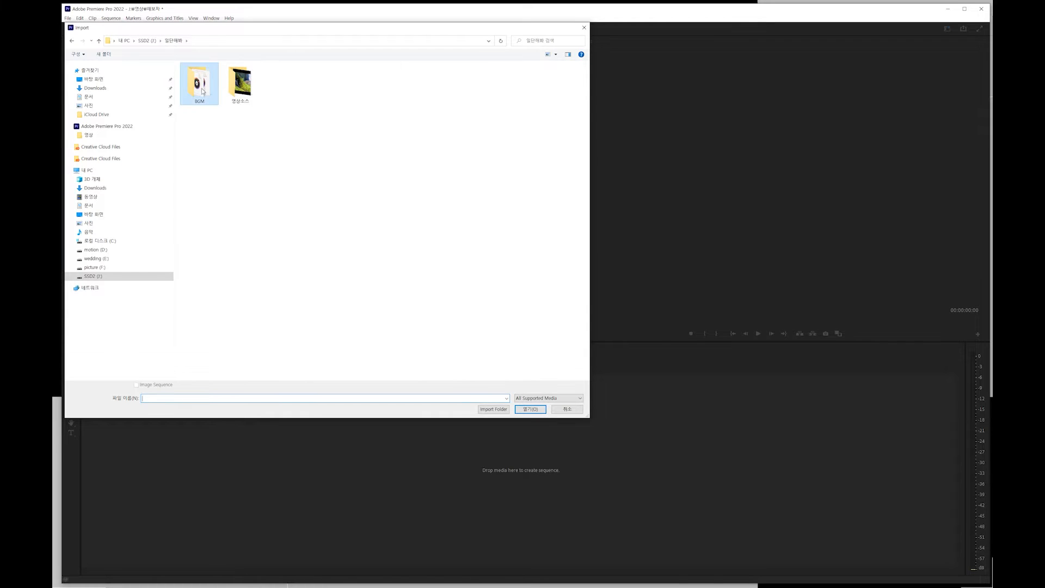
{"action": "left_click", "coordinate": [205, 76]}
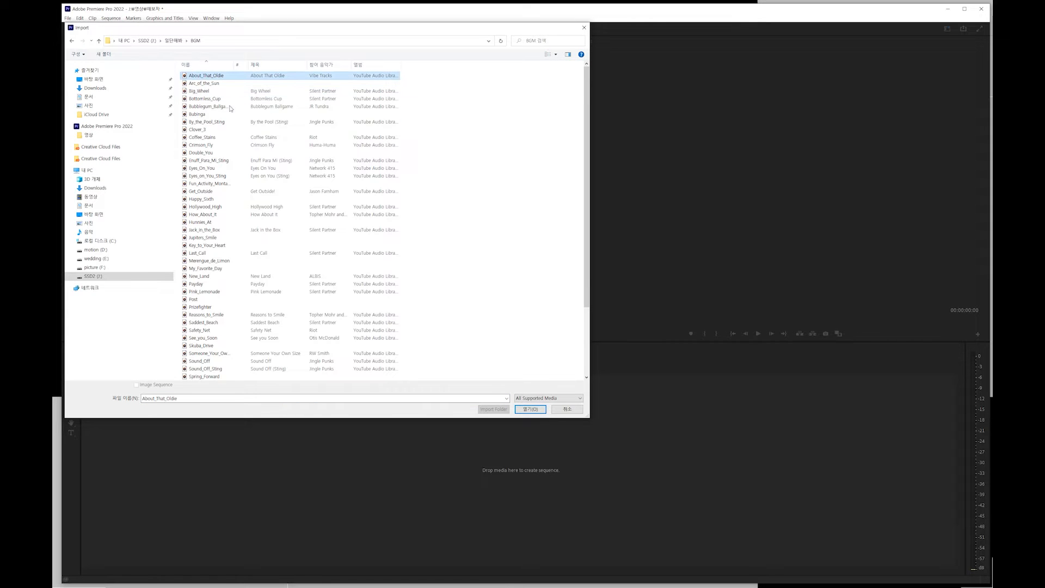
{"action": "left_click", "coordinate": [206, 138], "text": "ctrl"}
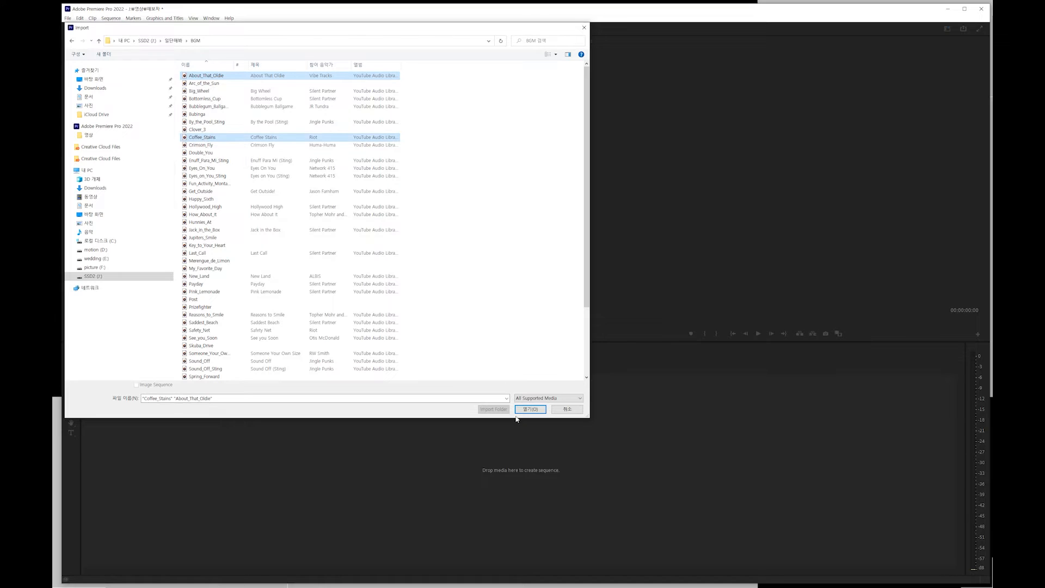
{"action": "left_click", "coordinate": [198, 130], "text": "ctrl"}
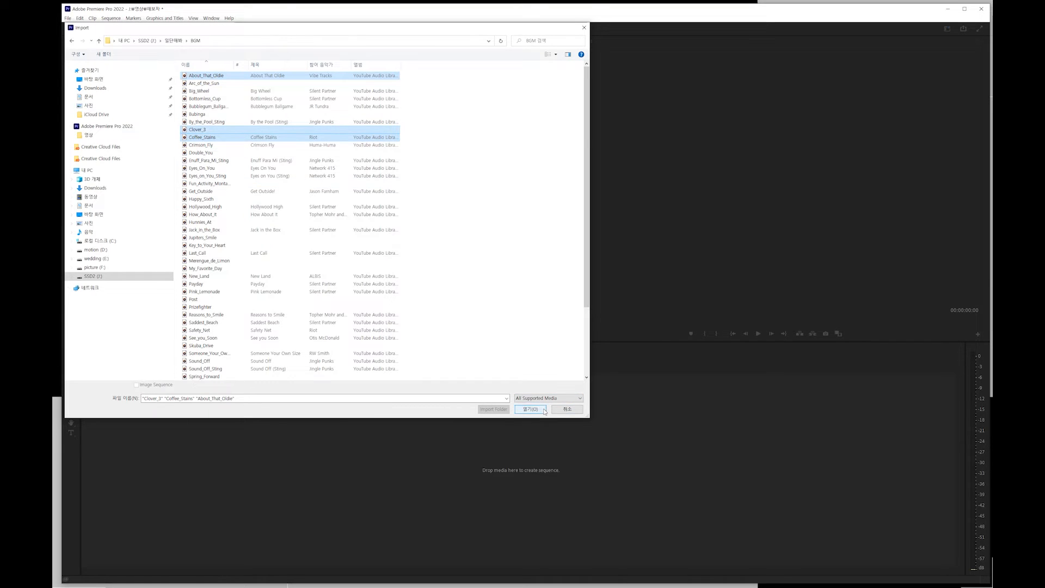
{"action": "left_click", "coordinate": [544, 410]}
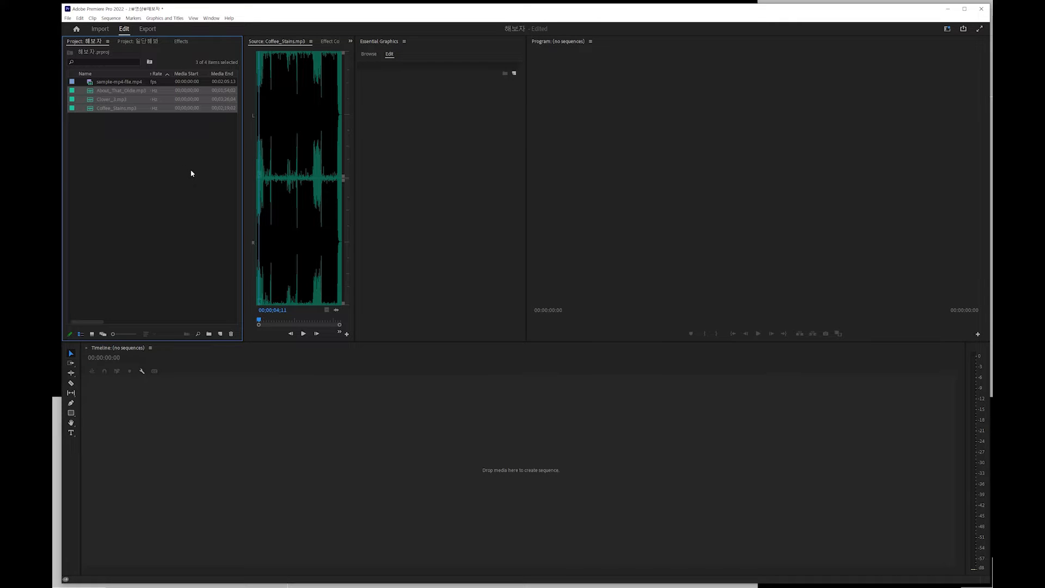
{"action": "key", "text": "ctrl+s"}
{"action": "left_click", "coordinate": [588, 387]}
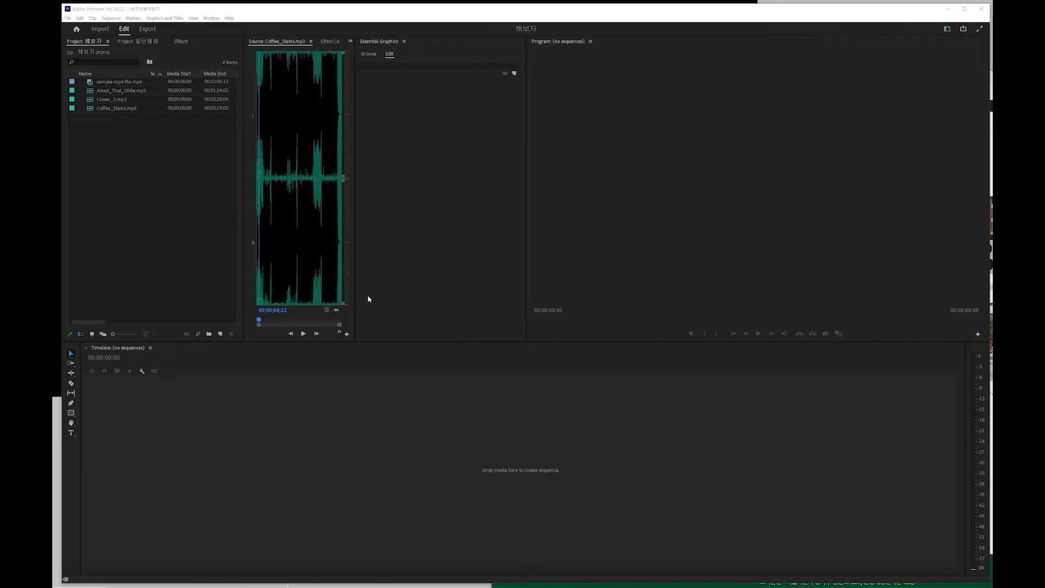
Step: Create a new sequence from the sample-mp4-file.mp4 clip
{"action": "left_click", "coordinate": [92, 83]}
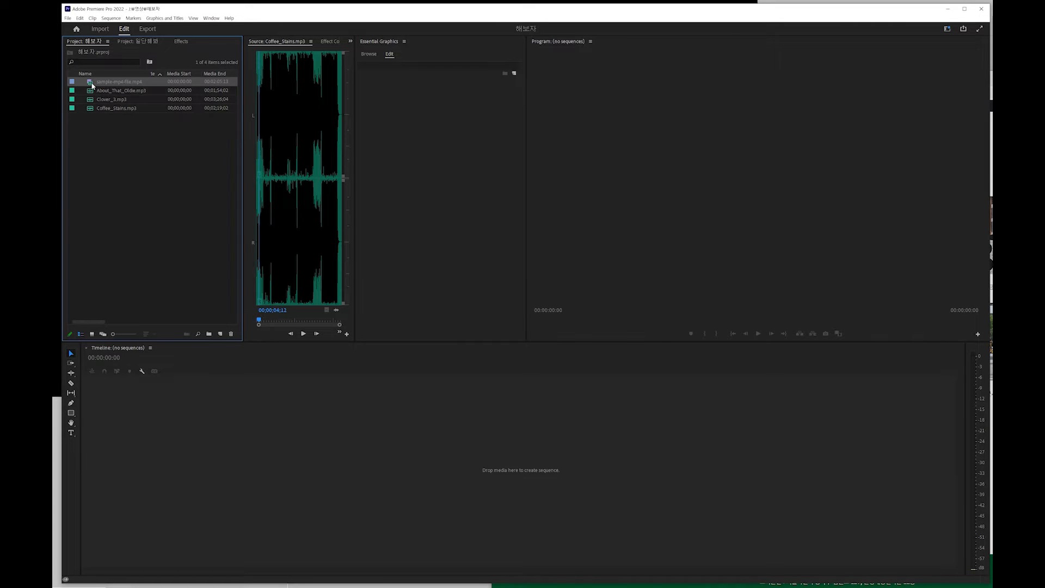
{"action": "left_click", "coordinate": [92, 91]}
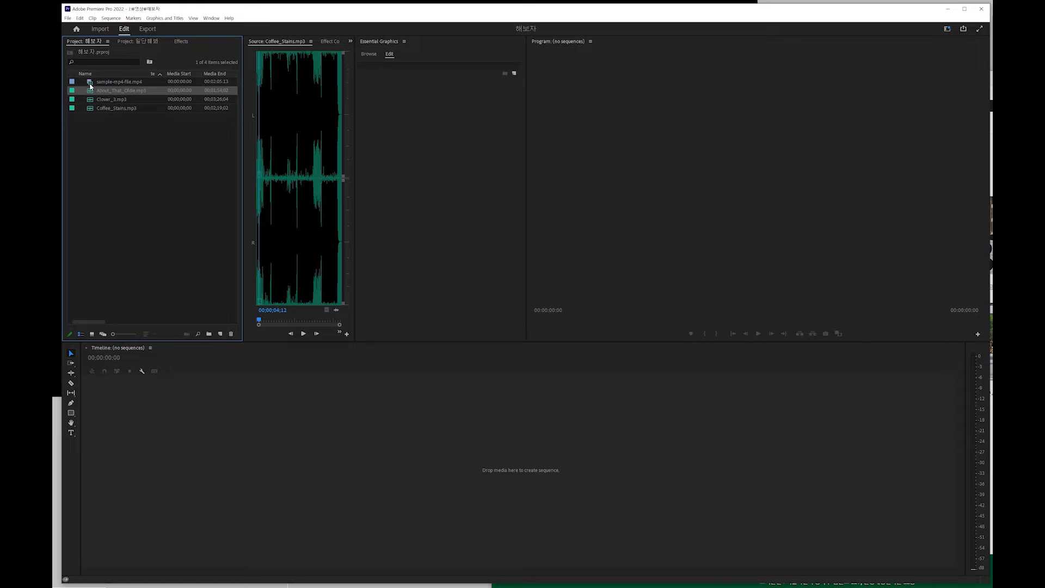
{"action": "left_click", "coordinate": [92, 82]}
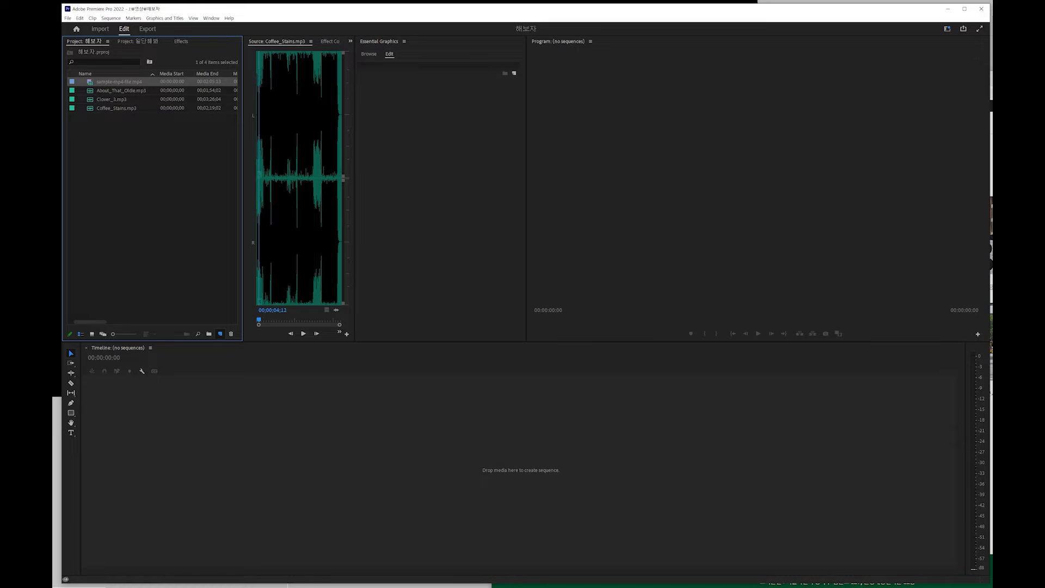
{"action": "left_click_drag", "start_coordinate": [119, 82], "coordinate": [220, 333]}
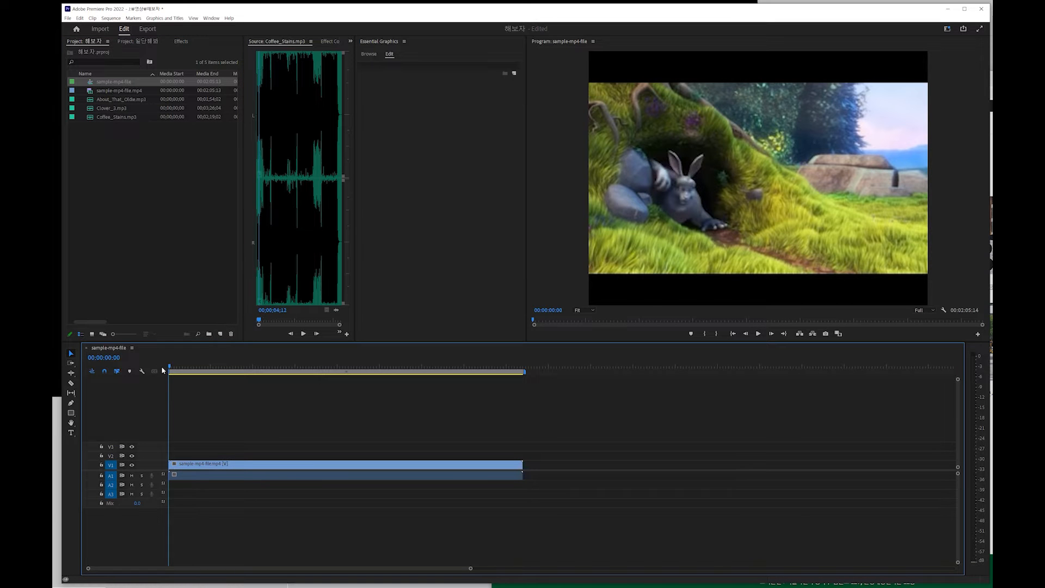
Step: Preview the sequence from the middle of the clip and again from its beginning, then stop playback
{"action": "left_click_drag", "start_coordinate": [173, 372], "coordinate": [294, 369]}
{"action": "key", "text": "space"}
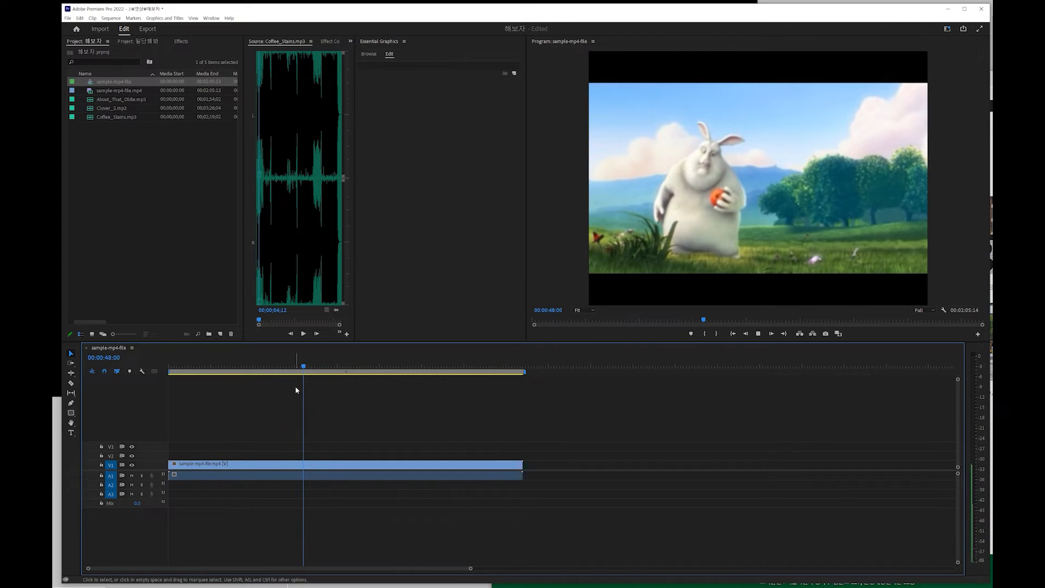
{"action": "key", "text": "space"}
{"action": "key", "text": "Home"}
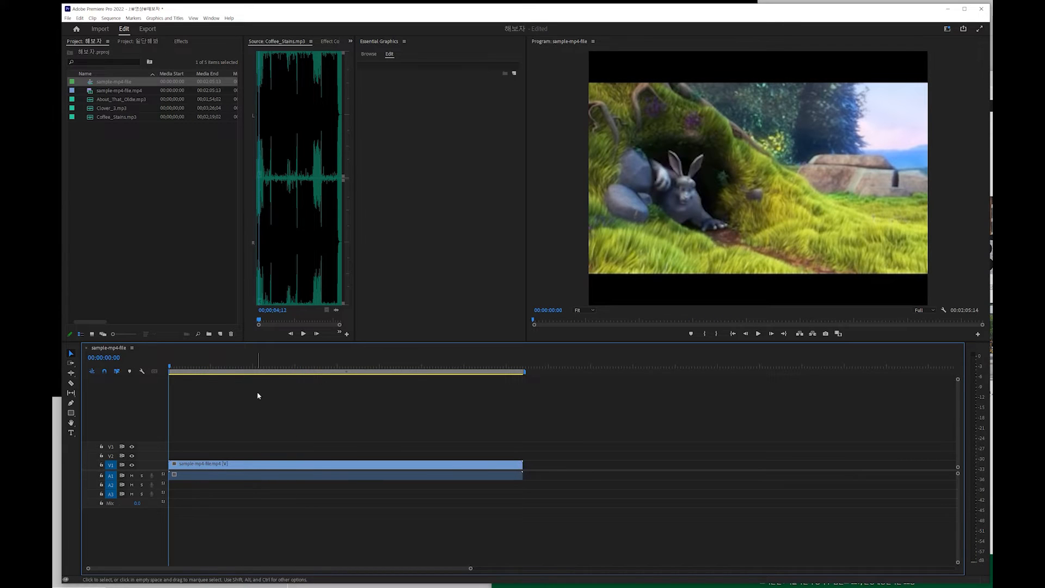
{"action": "key", "text": "space"}
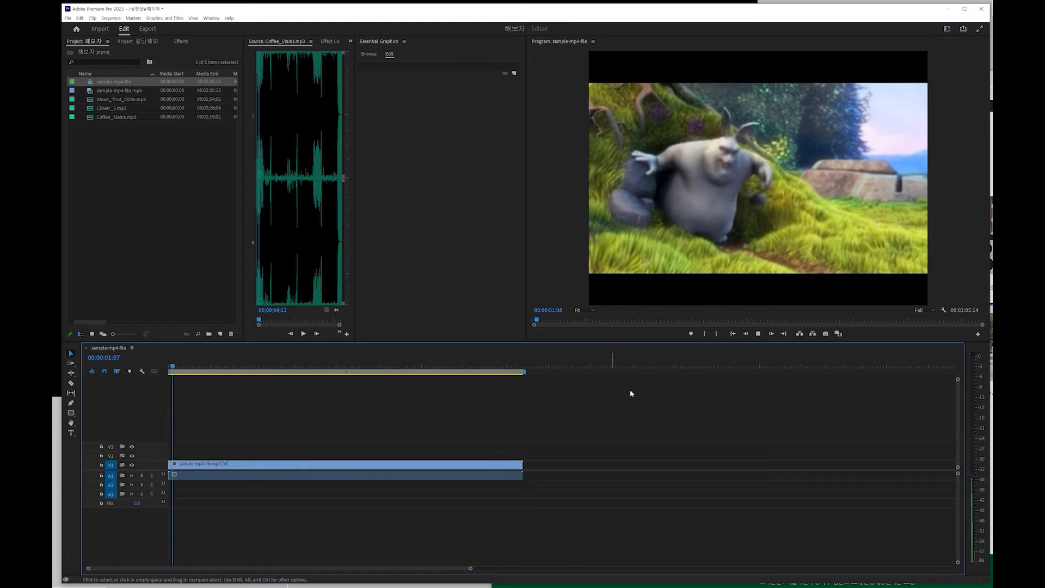
{"action": "left_click", "coordinate": [759, 334]}
{"action": "left_click", "coordinate": [759, 333]}
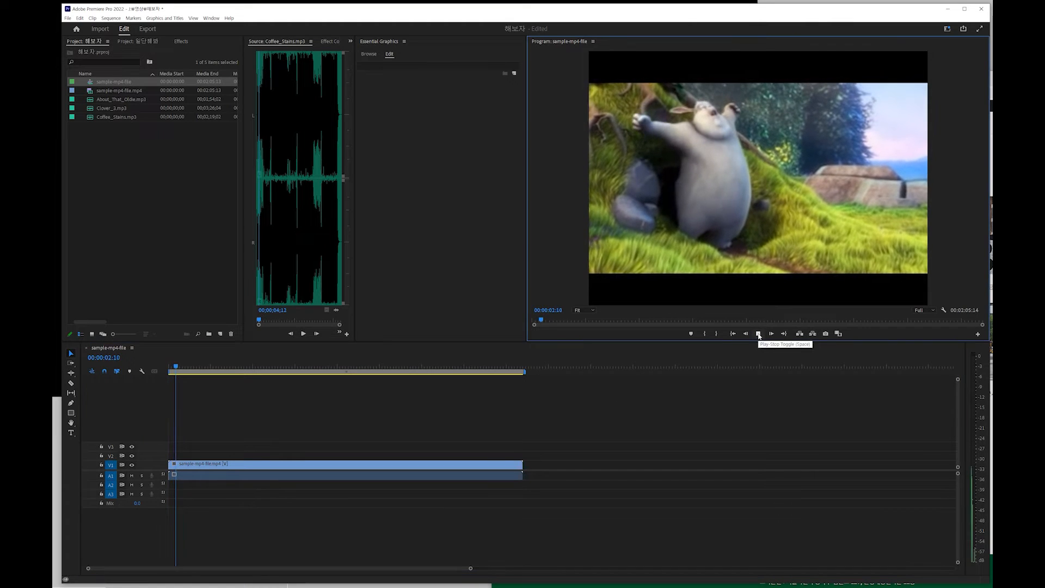
Step: Listen to About_That_Oldie.mp3, Clover_3.mp3 and Coffee_Stains.mp3 one after another in the source monitor
{"action": "left_click", "coordinate": [91, 101]}
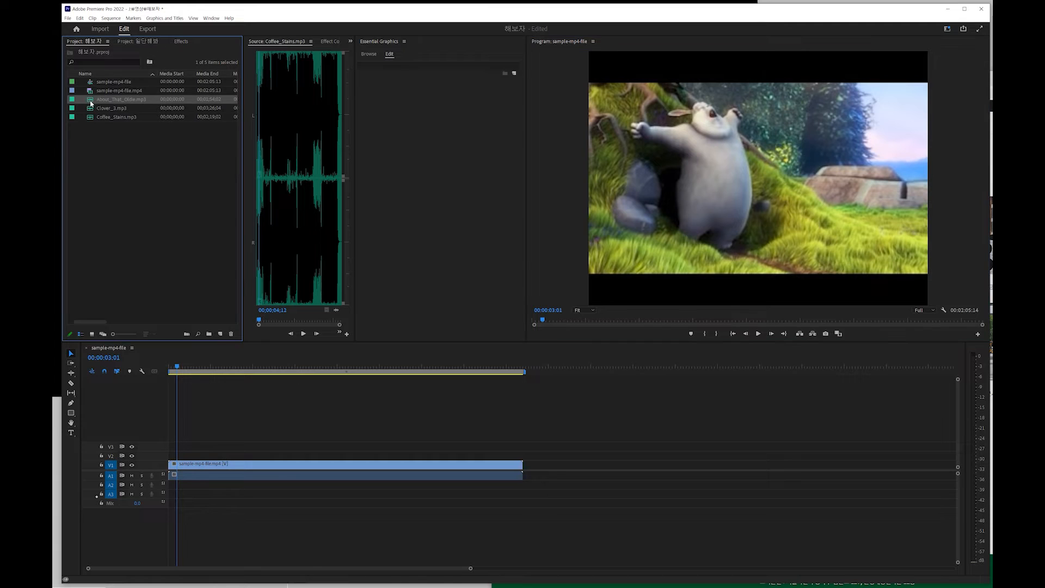
{"action": "double_click", "coordinate": [92, 102]}
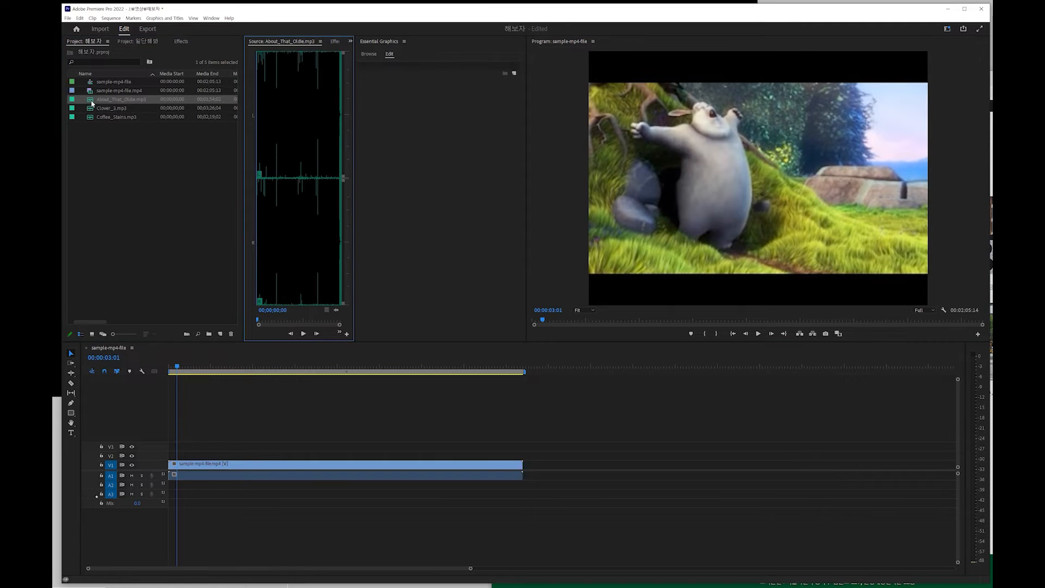
{"action": "key", "text": "space"}
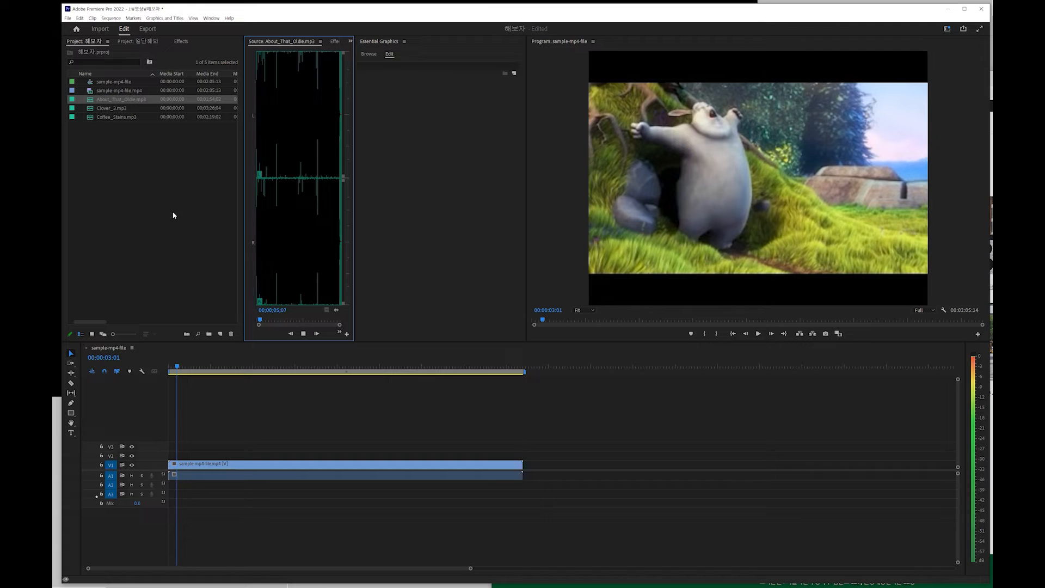
{"action": "key", "text": "space"}
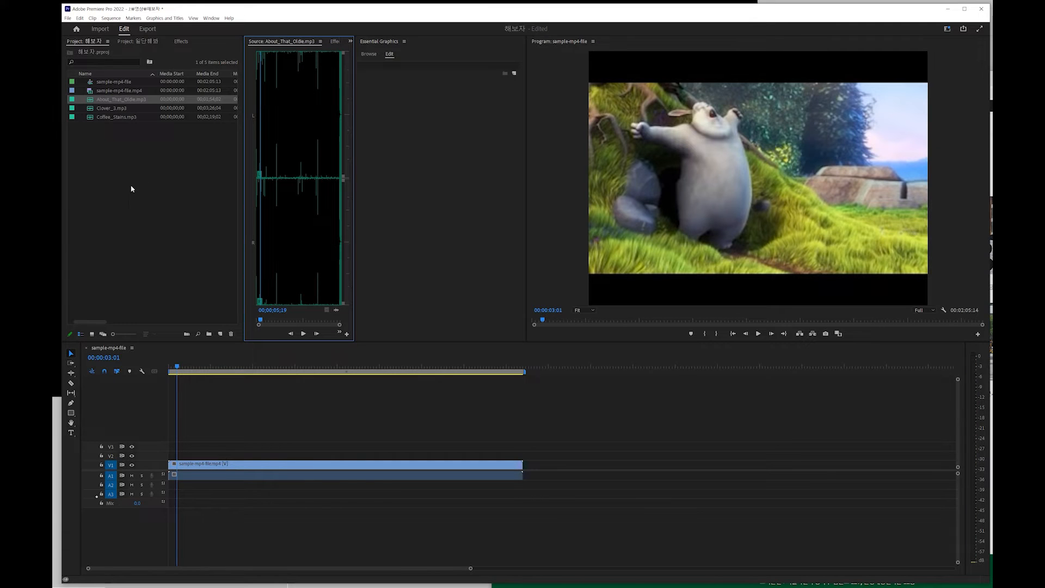
{"action": "double_click", "coordinate": [90, 110]}
{"action": "key", "text": "space"}
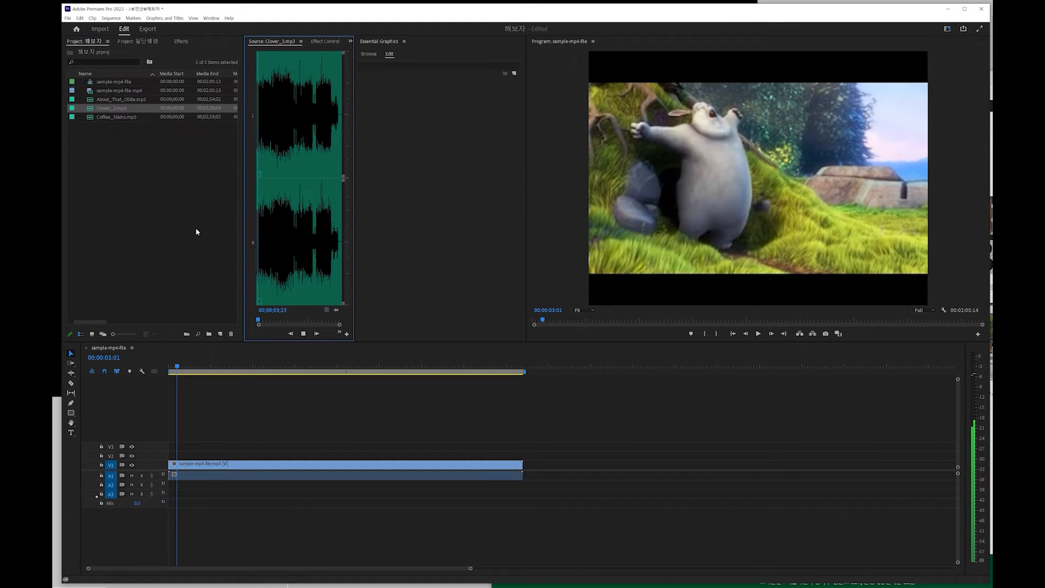
{"action": "key", "text": "space"}
{"action": "double_click", "coordinate": [92, 120]}
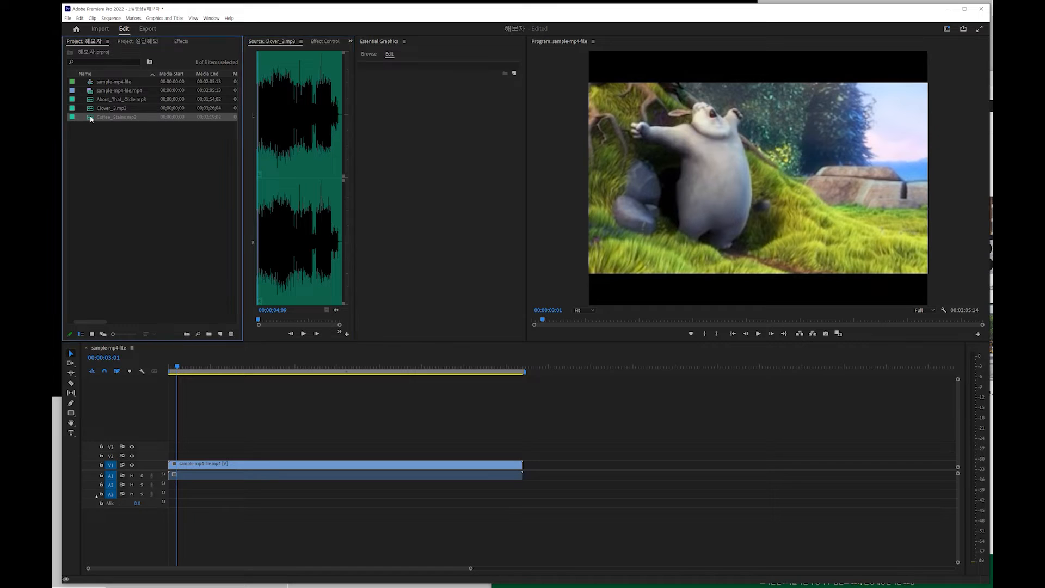
{"action": "key", "text": "space"}
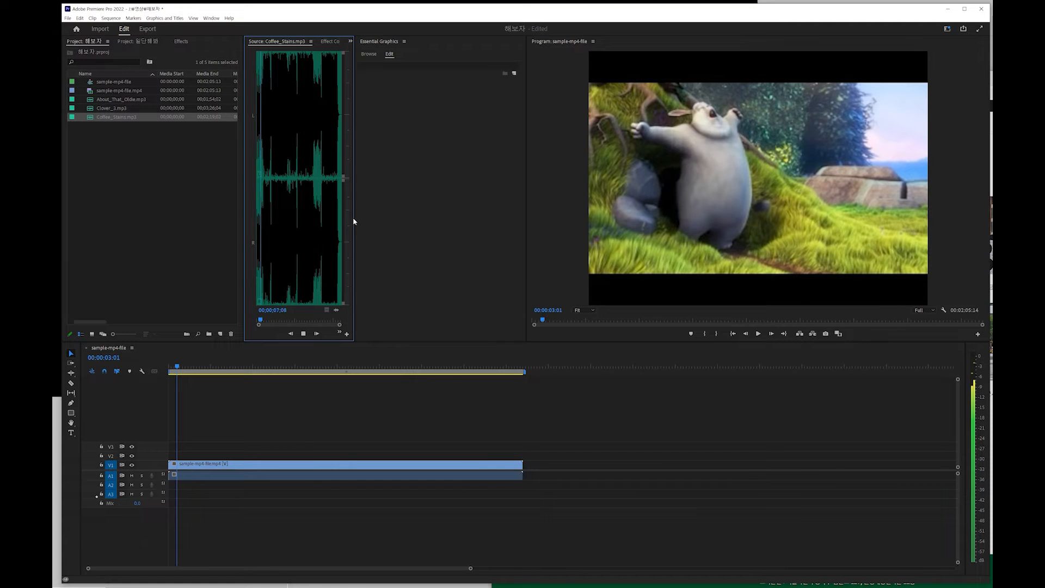
{"action": "key", "text": "space"}
Step: Return the playhead to the start of the sequence and play the video
{"action": "scroll", "coordinate": [123, 243], "scroll_direction": "down", "scroll_amount": 1}
{"action": "left_click_drag", "start_coordinate": [177, 366], "coordinate": [153, 363]}
{"action": "key", "text": "space"}
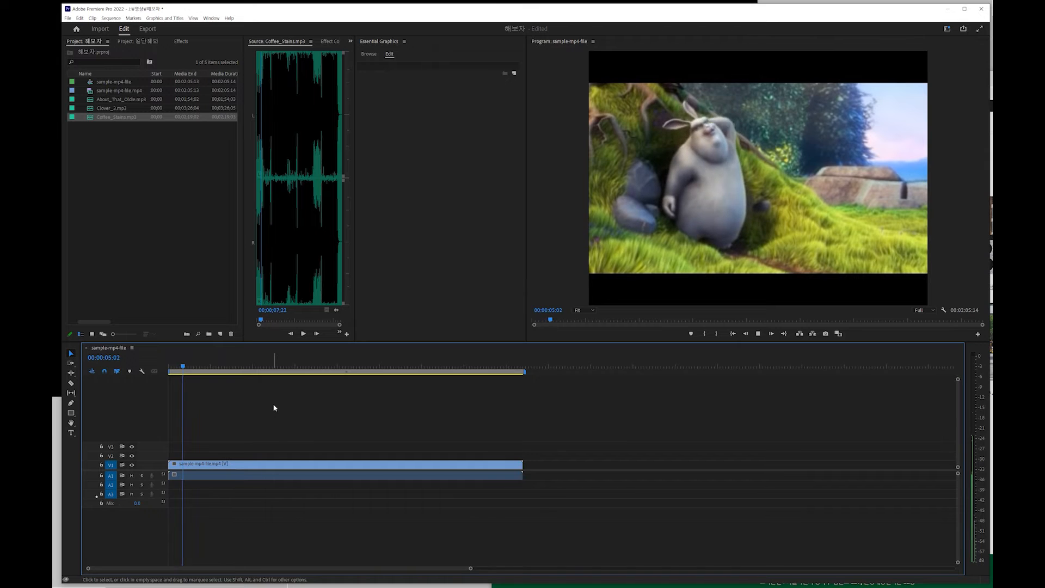
Step: Stop playback and place Coffee_Stains.mp3 on a new audio track A4 at the start of the sequence
{"action": "key", "text": "space"}
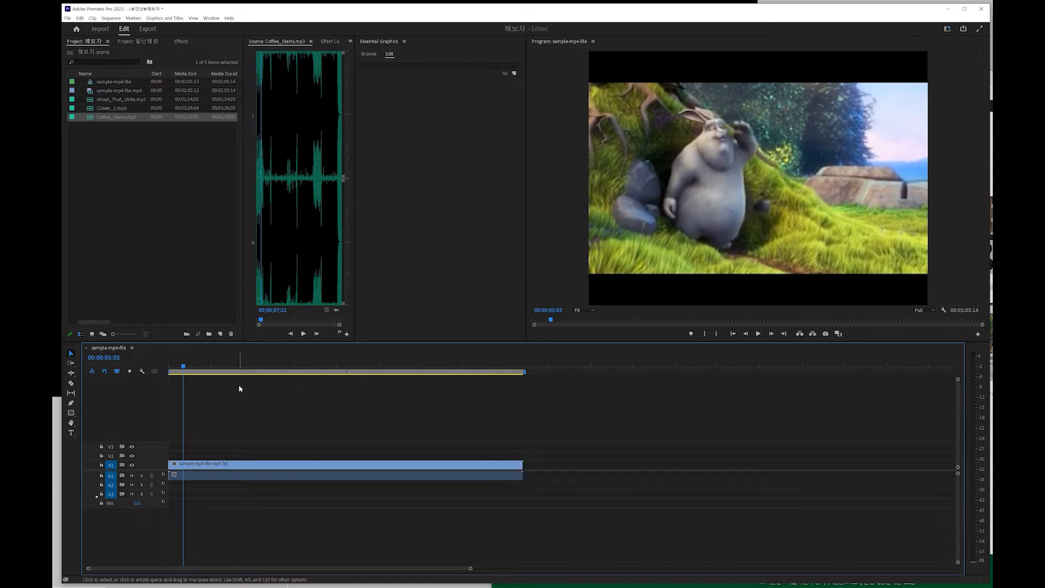
{"action": "left_click", "coordinate": [88, 118]}
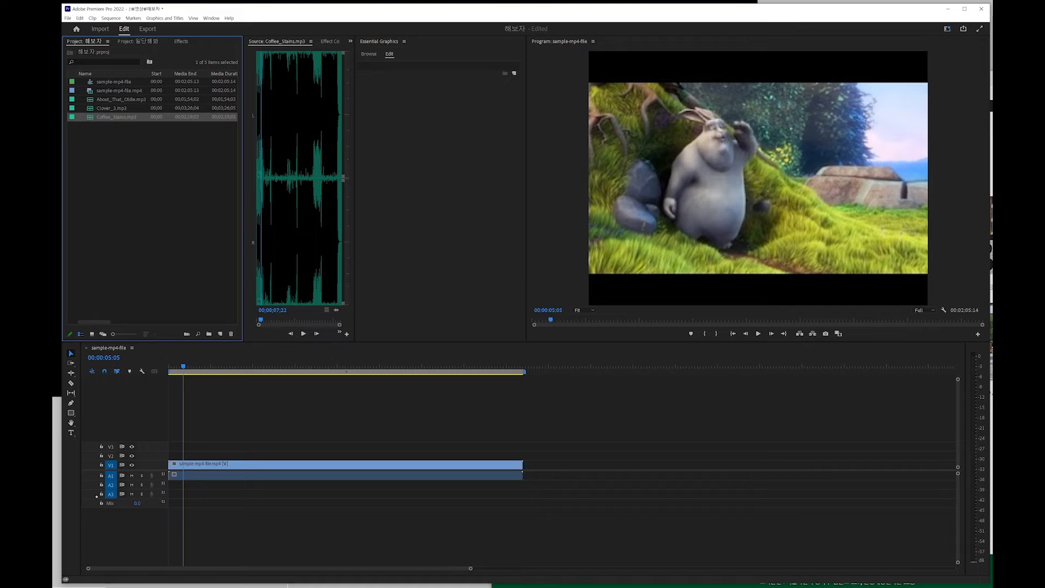
{"action": "left_click_drag", "start_coordinate": [89, 118], "coordinate": [169, 512]}
{"action": "left_click_drag", "start_coordinate": [97, 496], "coordinate": [135, 506]}
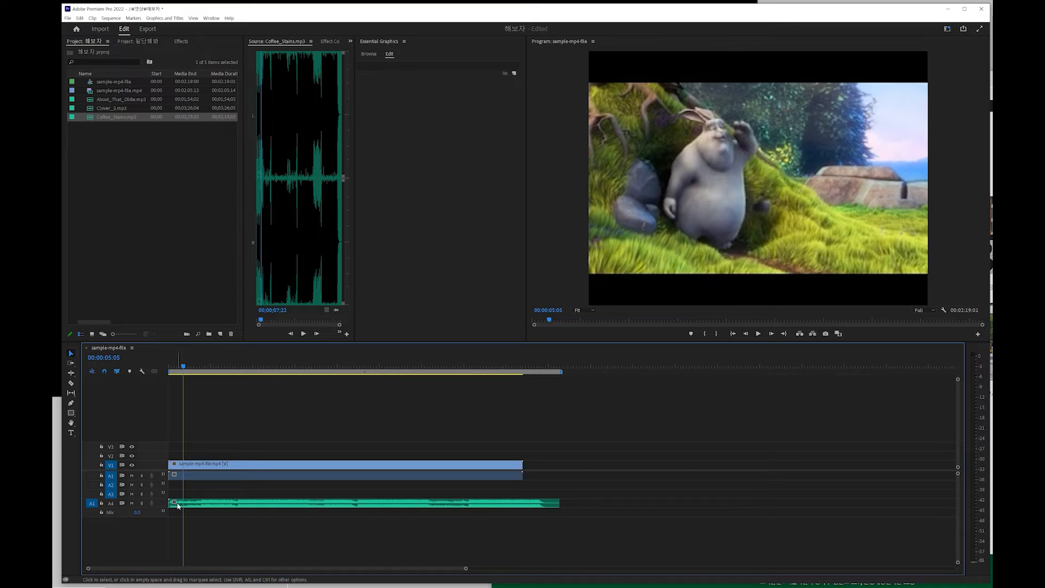
Step: Play the sequence with the music from its start, then scrub to the video's end and back through the opening part
{"action": "key", "text": "space"}
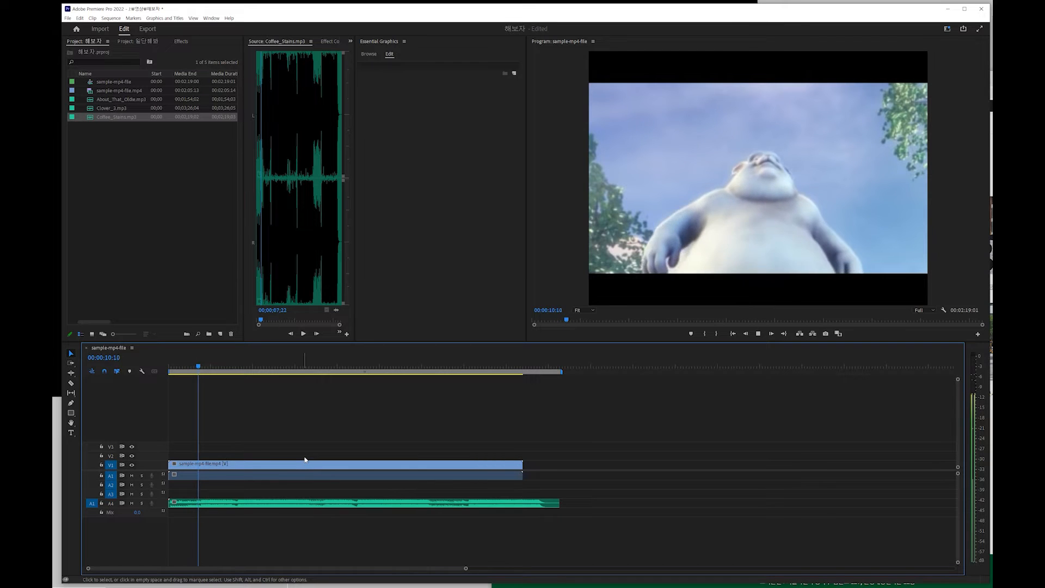
{"action": "left_click_drag", "start_coordinate": [202, 367], "coordinate": [121, 368]}
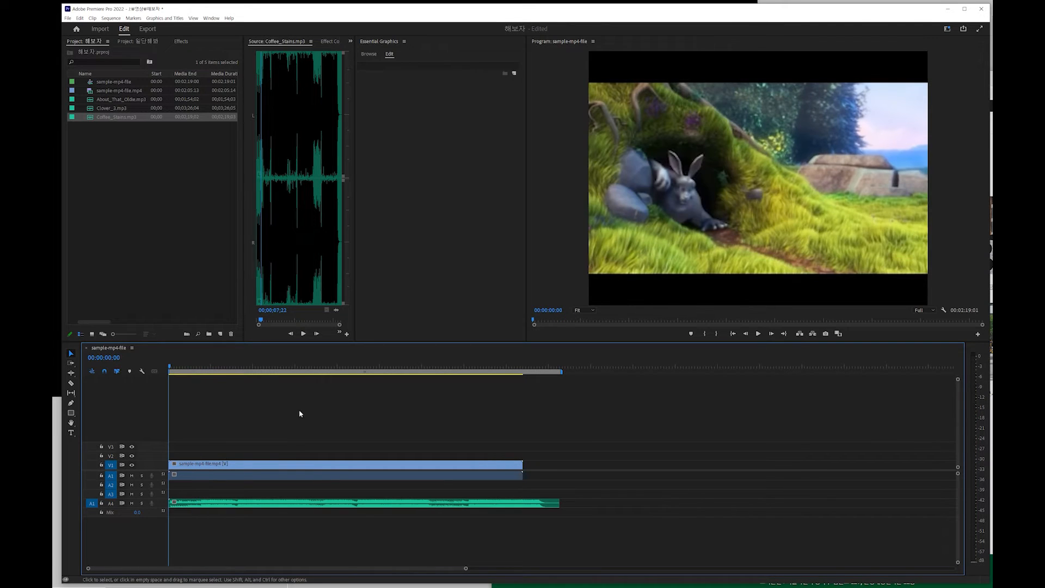
{"action": "key", "text": "space"}
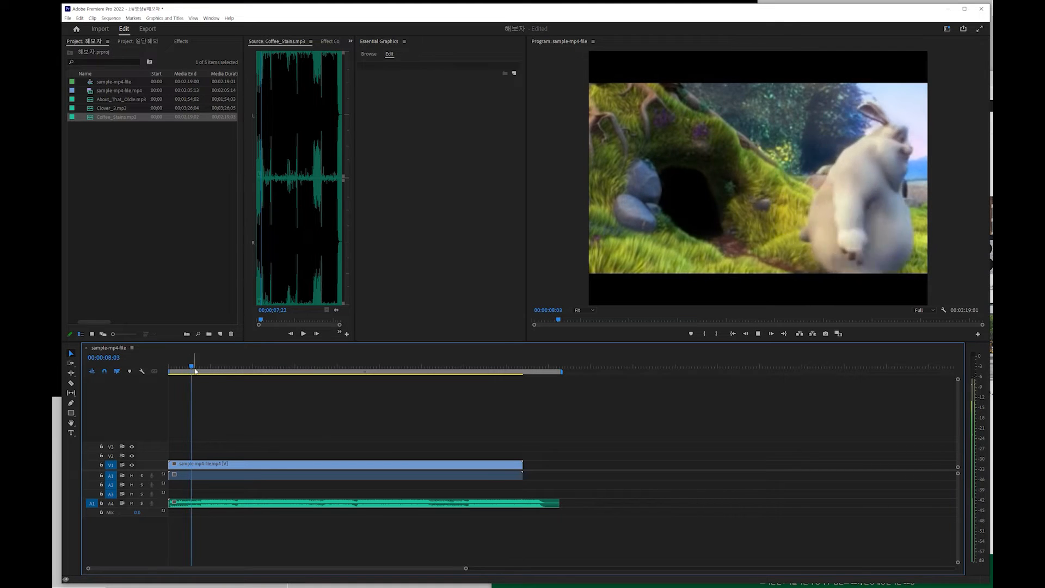
{"action": "left_click_drag", "start_coordinate": [190, 366], "coordinate": [522, 405]}
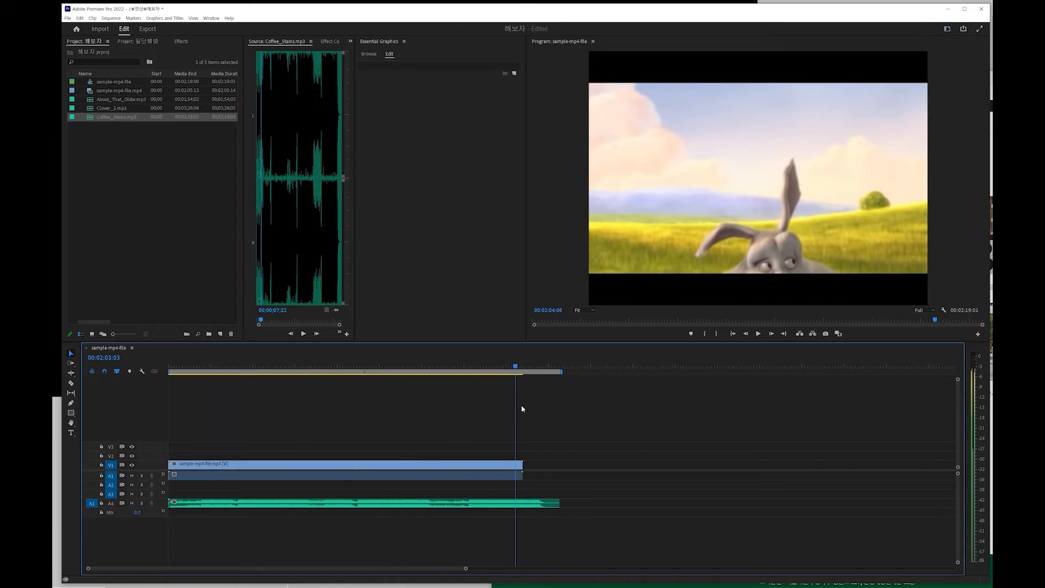
{"action": "key", "text": "Home"}
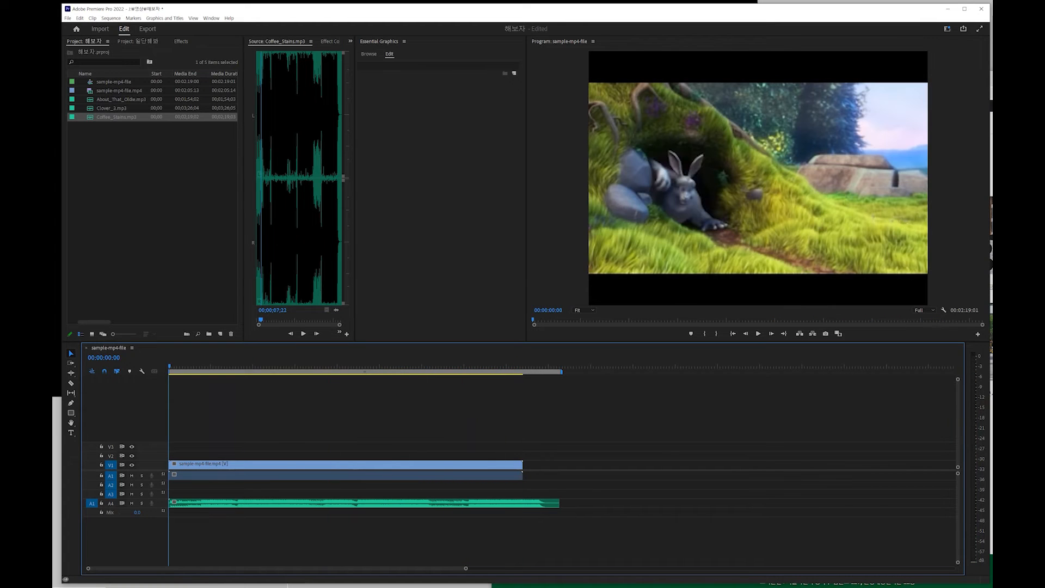
{"action": "left_click_drag", "start_coordinate": [171, 369], "coordinate": [233, 376]}
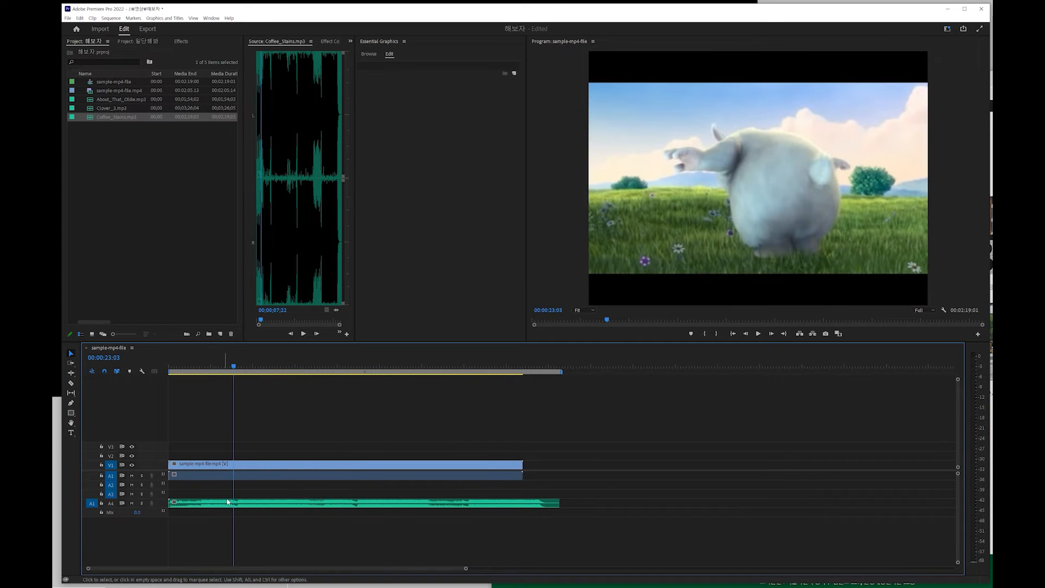
{"action": "mouse_move", "coordinate": [234, 369]}
{"action": "left_mouse_down"}
{"action": "mouse_move", "coordinate": [244, 370]}
{"action": "mouse_move", "coordinate": [216, 370]}
{"action": "left_mouse_up"}
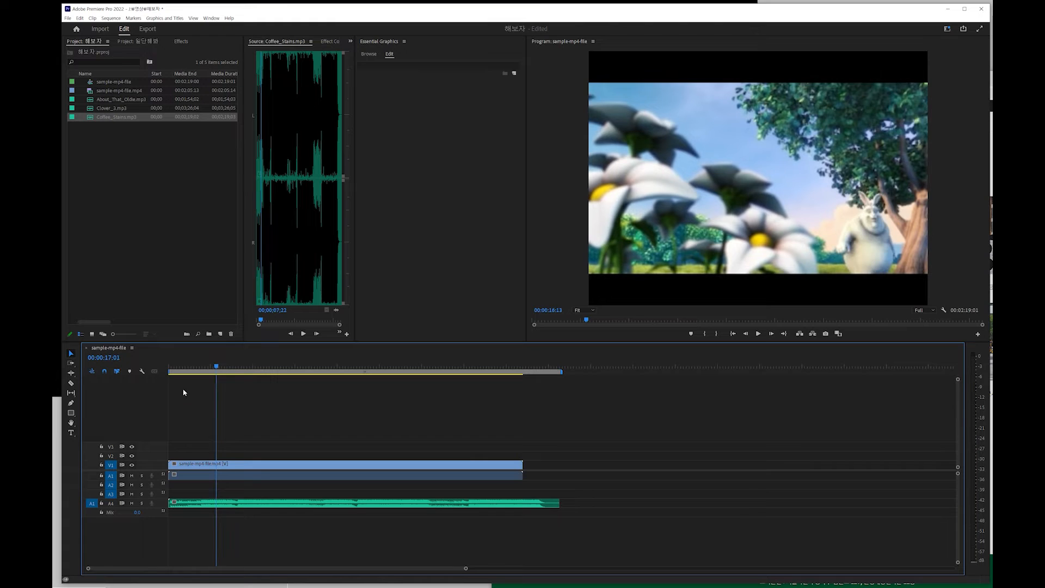
Step: Lock music track A4, then preview the opening seconds of the video and return the playhead to the start
{"action": "left_click", "coordinate": [102, 504]}
{"action": "left_click_drag", "start_coordinate": [216, 367], "coordinate": [138, 365]}
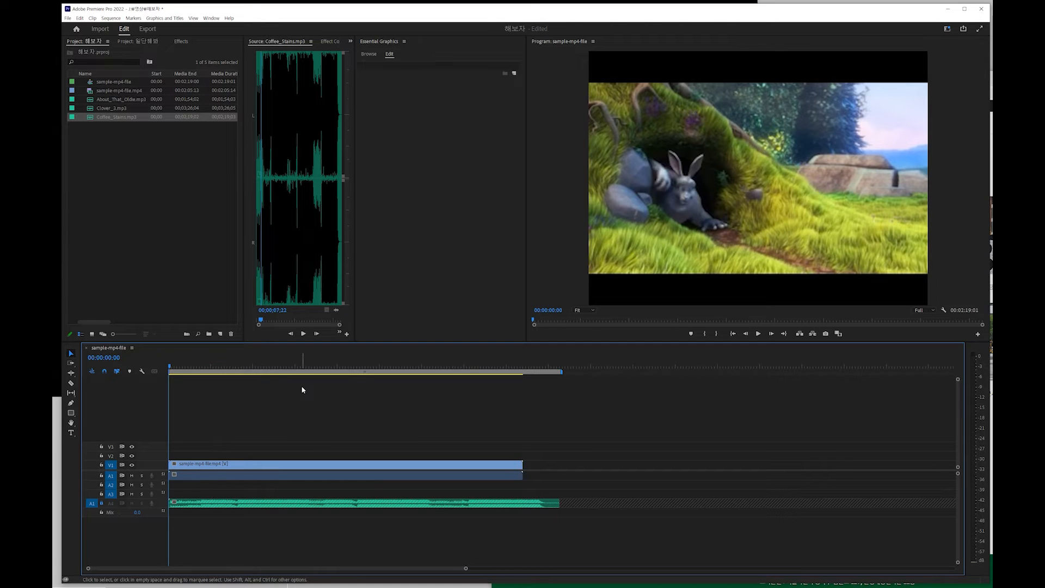
{"action": "key", "text": "space"}
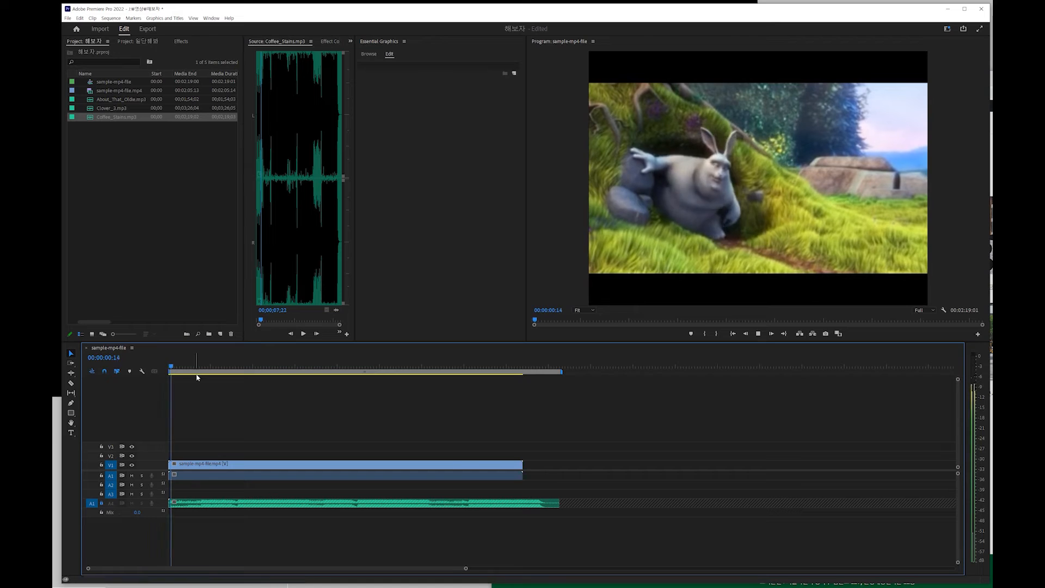
{"action": "key", "text": "space"}
{"action": "scroll", "coordinate": [190, 376], "scroll_direction": "down", "scroll_amount": 1}
{"action": "left_click", "coordinate": [182, 369]}
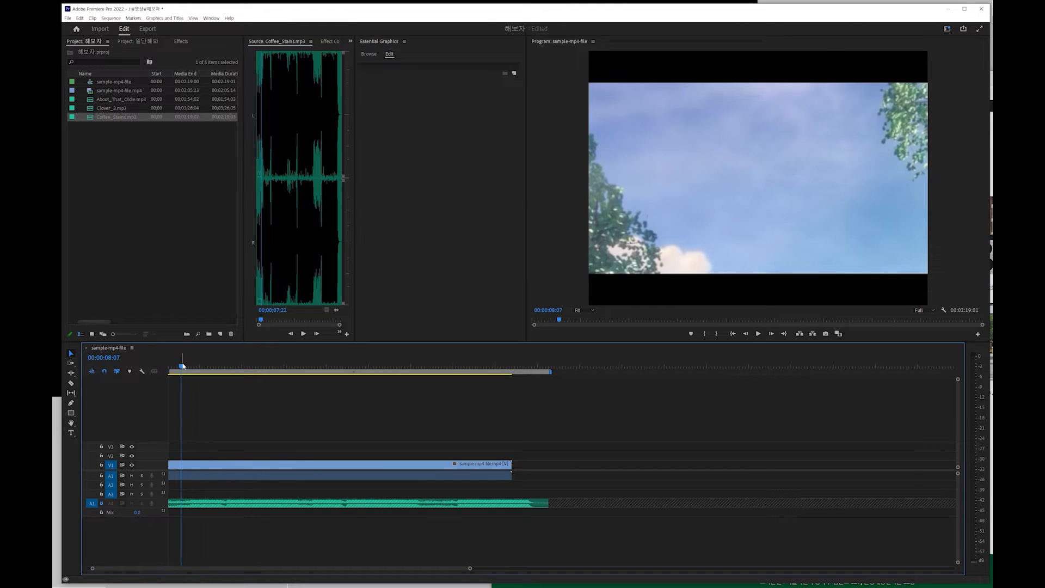
{"action": "key", "text": "Home"}
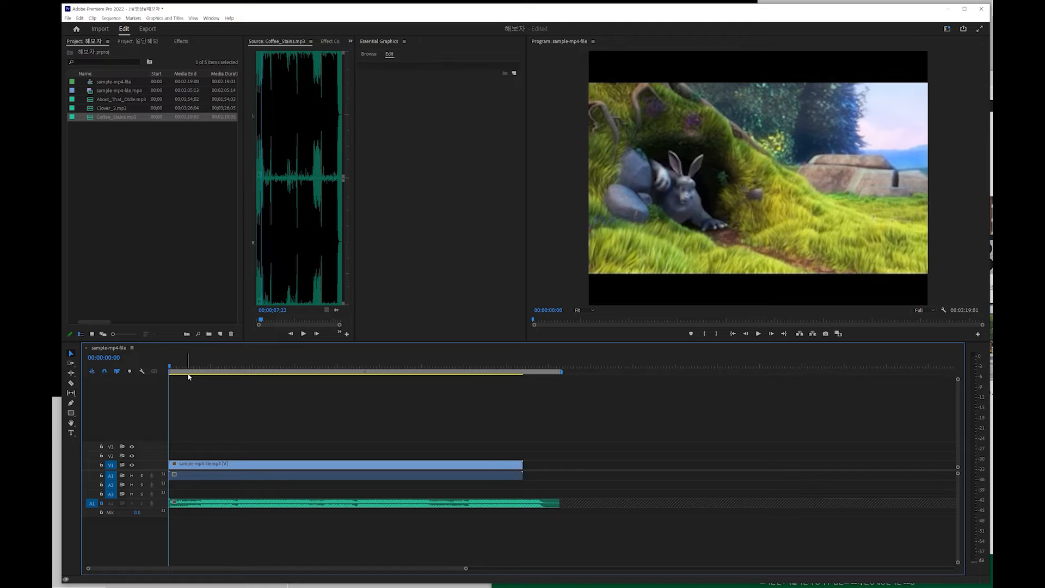
Step: Examine the first five seconds of the timeline at closer and wider zoom levels
{"action": "key", "text": "equal"}
{"action": "key", "text": "equal"}
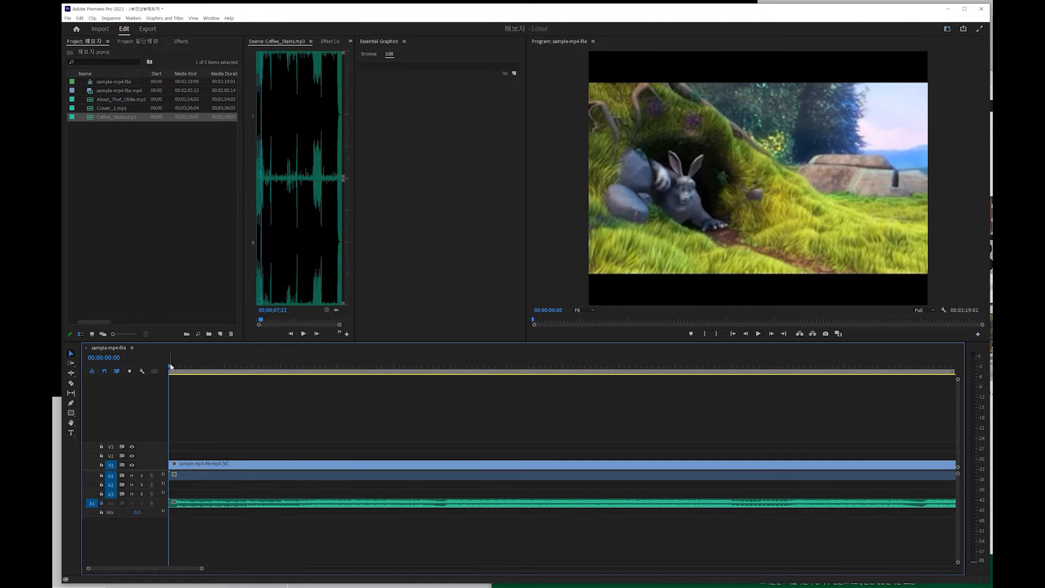
{"action": "left_click_drag", "start_coordinate": [170, 366], "coordinate": [230, 373]}
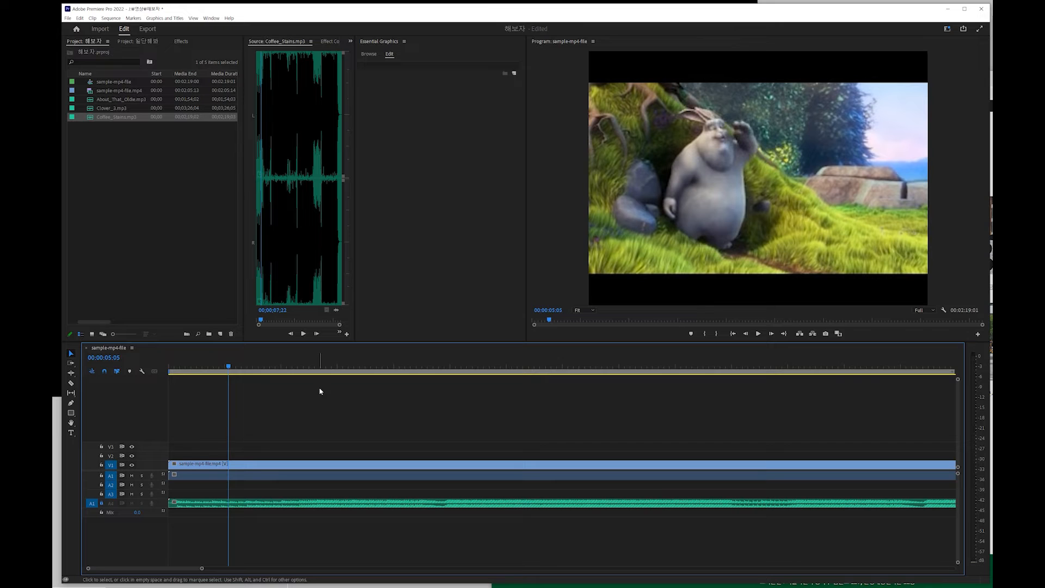
{"action": "key", "text": "minus"}
{"action": "key", "text": "minus"}
{"action": "key", "text": "minus"}
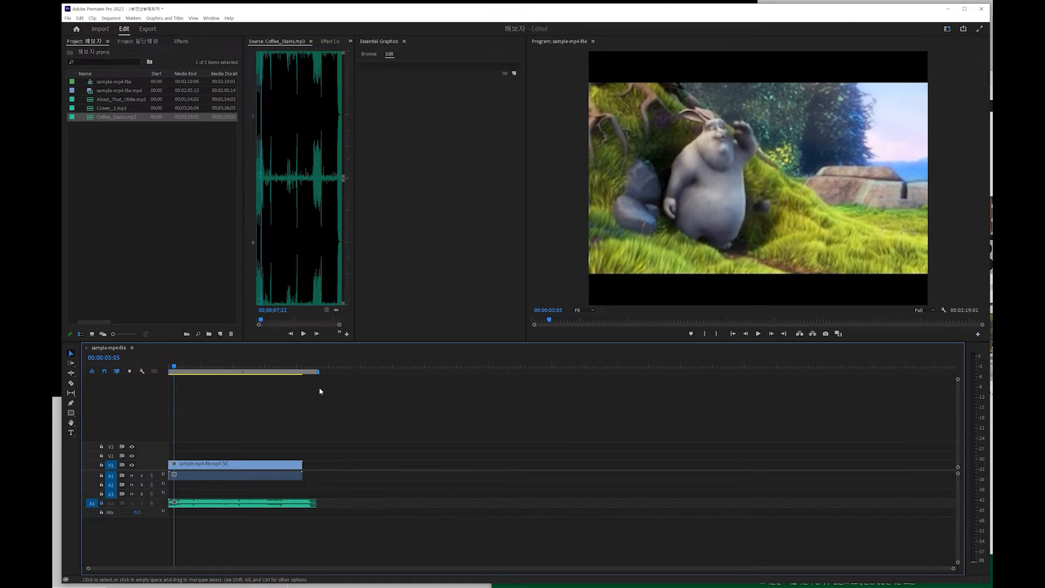
{"action": "key", "text": "equal"}
{"action": "key", "text": "equal"}
{"action": "key", "text": "equal"}
{"action": "key", "text": "minus"}
{"action": "key", "text": "minus"}
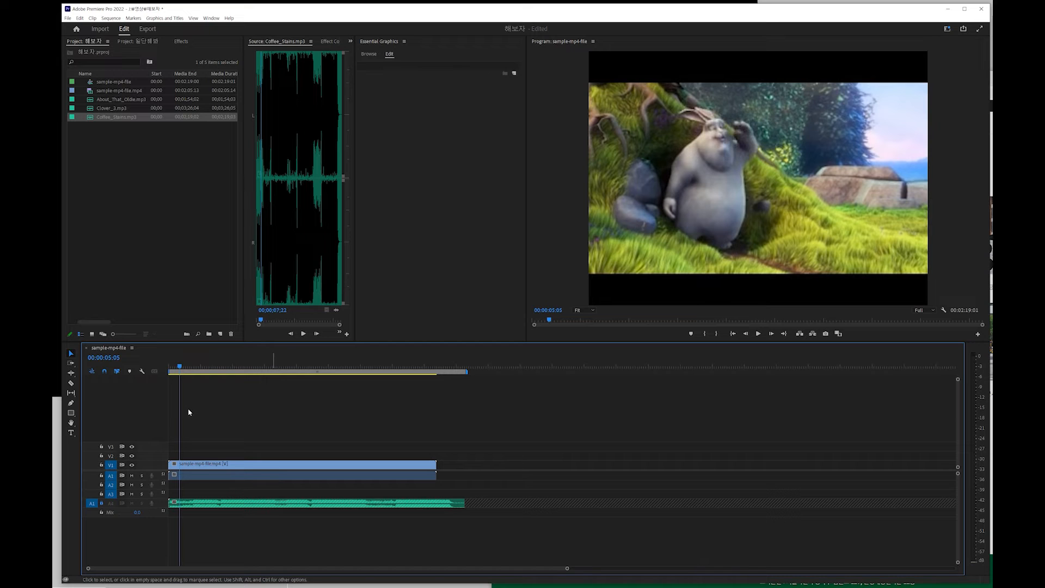
Step: Split the sample-mp4-file.mp4 clip at 00:00:08:12 with the Razor tool
{"action": "mouse_move", "coordinate": [179, 367]}
{"action": "left_mouse_down"}
{"action": "mouse_move", "coordinate": [156, 367]}
{"action": "mouse_move", "coordinate": [190, 371]}
{"action": "left_mouse_up"}
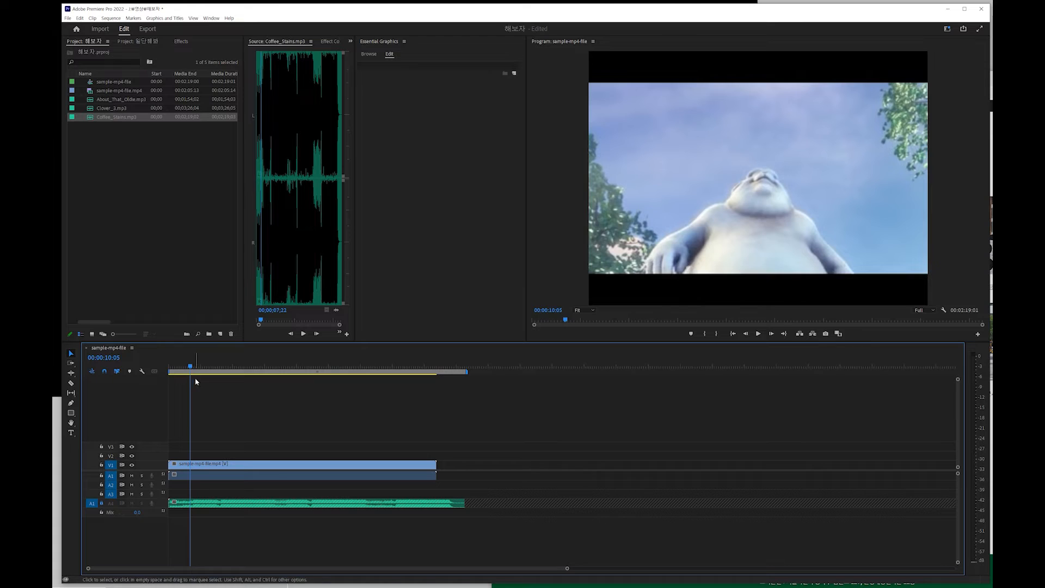
{"action": "left_click", "coordinate": [187, 367]}
{"action": "left_click_drag", "start_coordinate": [188, 367], "coordinate": [186, 367]}
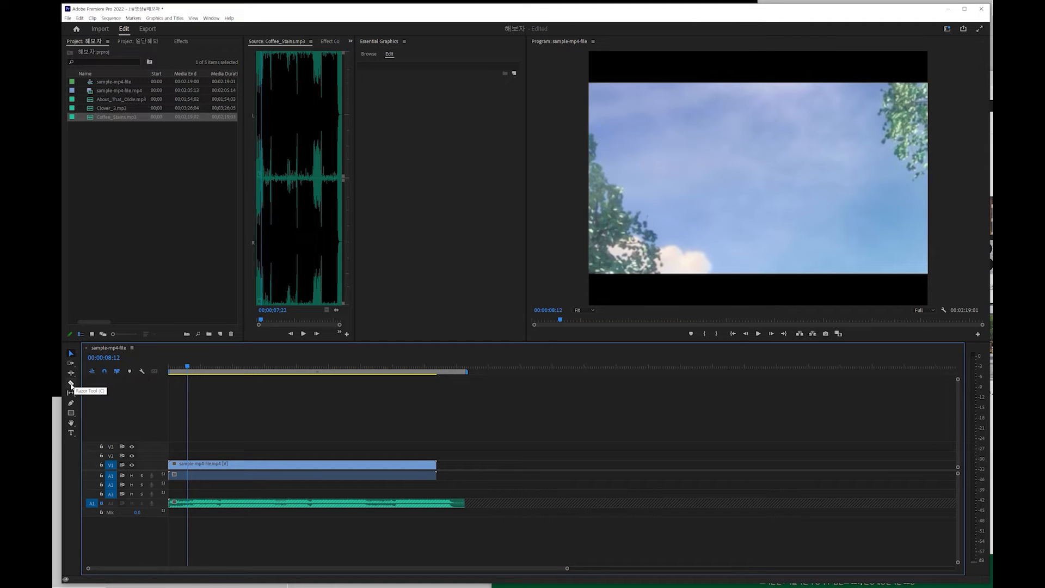
{"action": "key", "text": "="}
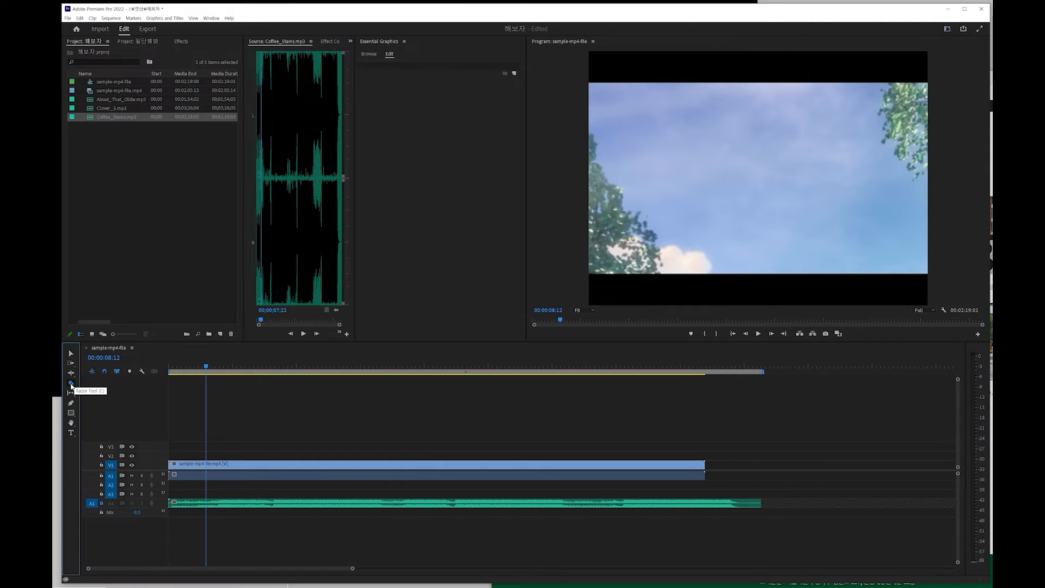
{"action": "key", "text": "="}
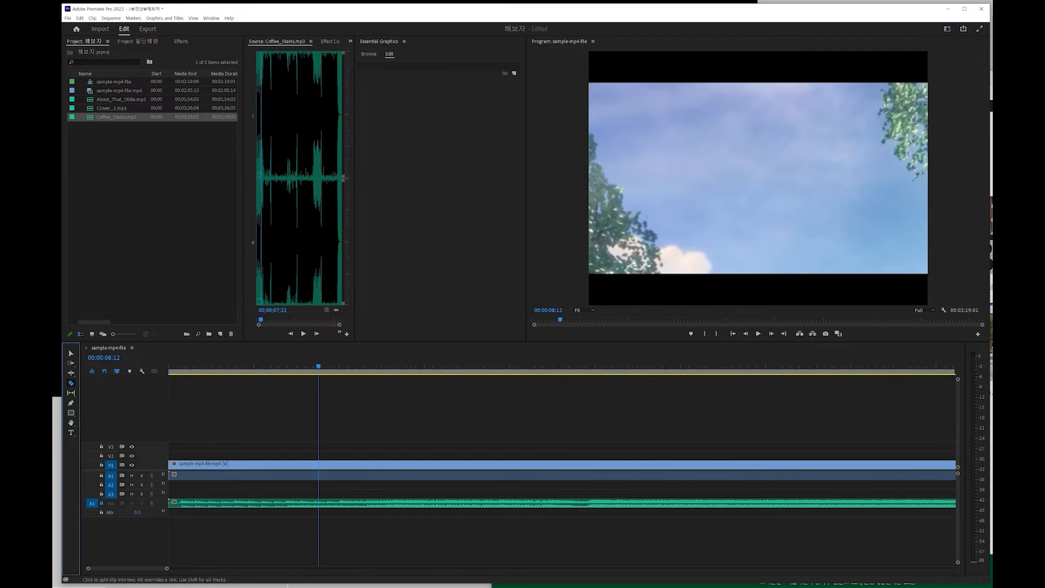
{"action": "left_click", "coordinate": [318, 464]}
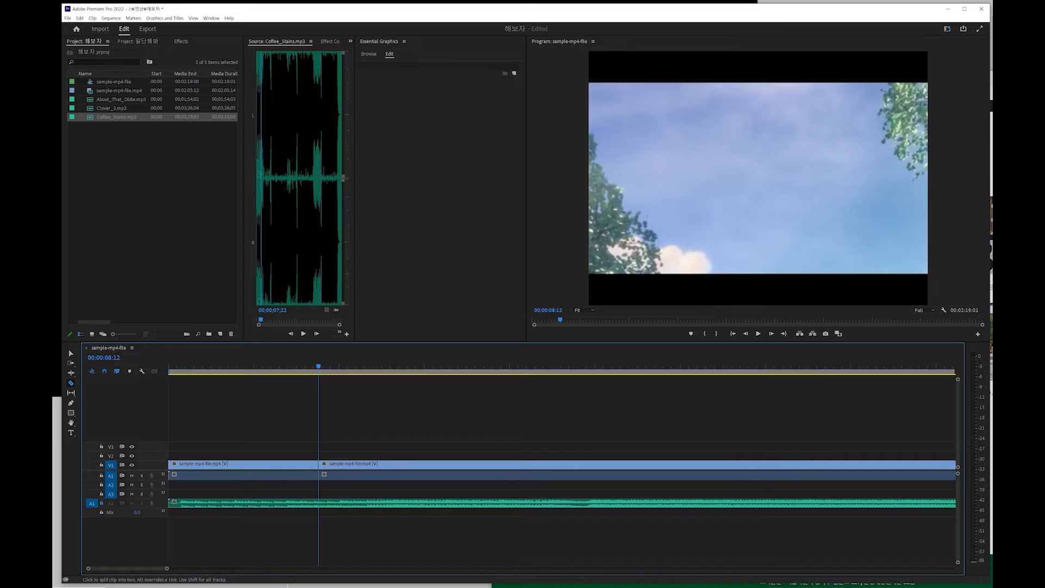
Step: Split the second piece of the video clip at 00:00:13:00 with the Razor tool
{"action": "key", "text": "minus"}
{"action": "key", "text": "minus"}
{"action": "left_click_drag", "start_coordinate": [233, 367], "coordinate": [268, 366]}
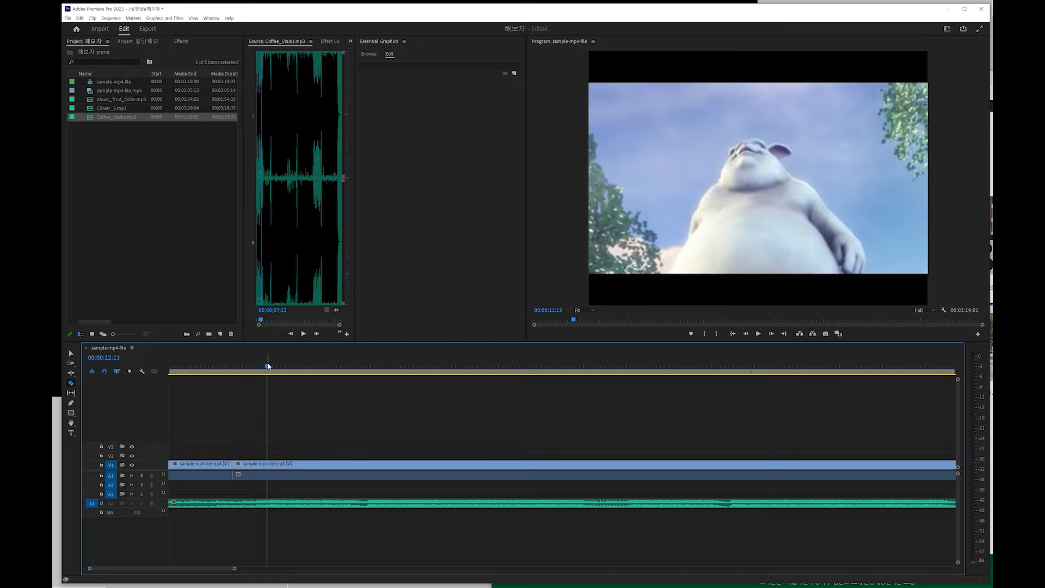
{"action": "left_click_drag", "start_coordinate": [268, 365], "coordinate": [269, 366]}
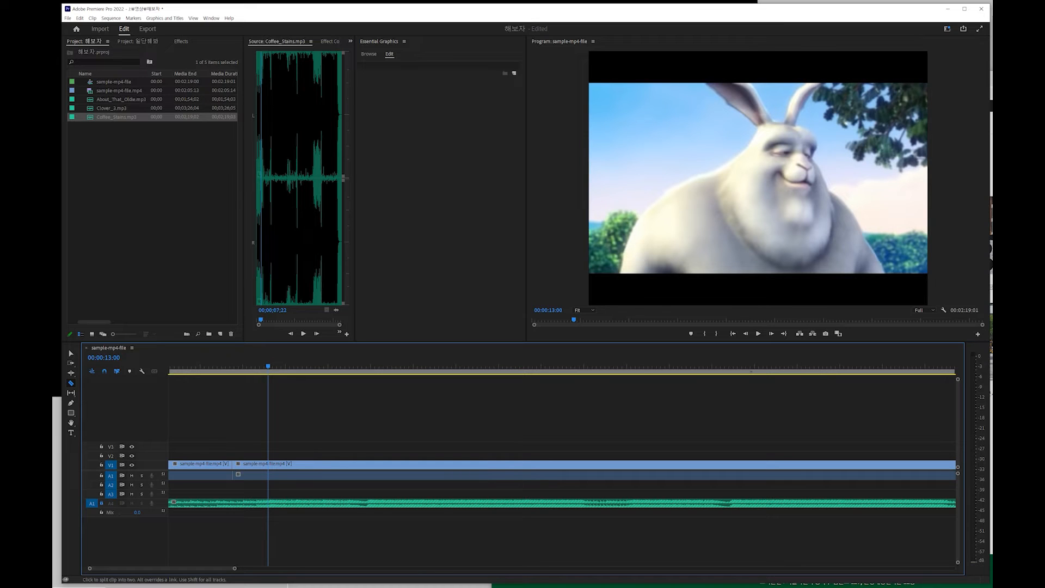
{"action": "left_click", "coordinate": [268, 473]}
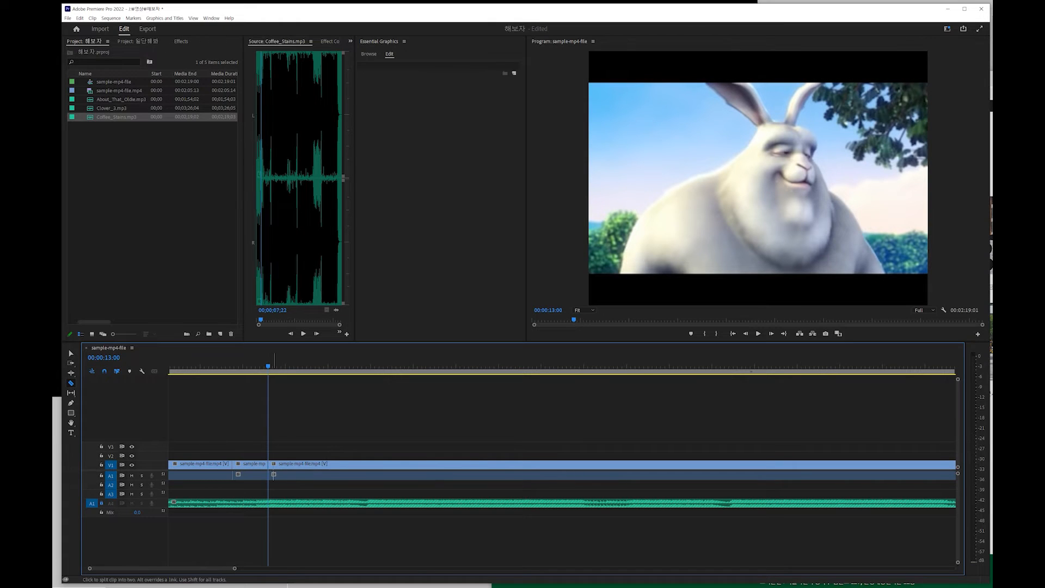
Step: Delete the video segment between the two cuts and move the remaining clip back against the first piece
{"action": "key", "text": "v"}
{"action": "left_click", "coordinate": [253, 468]}
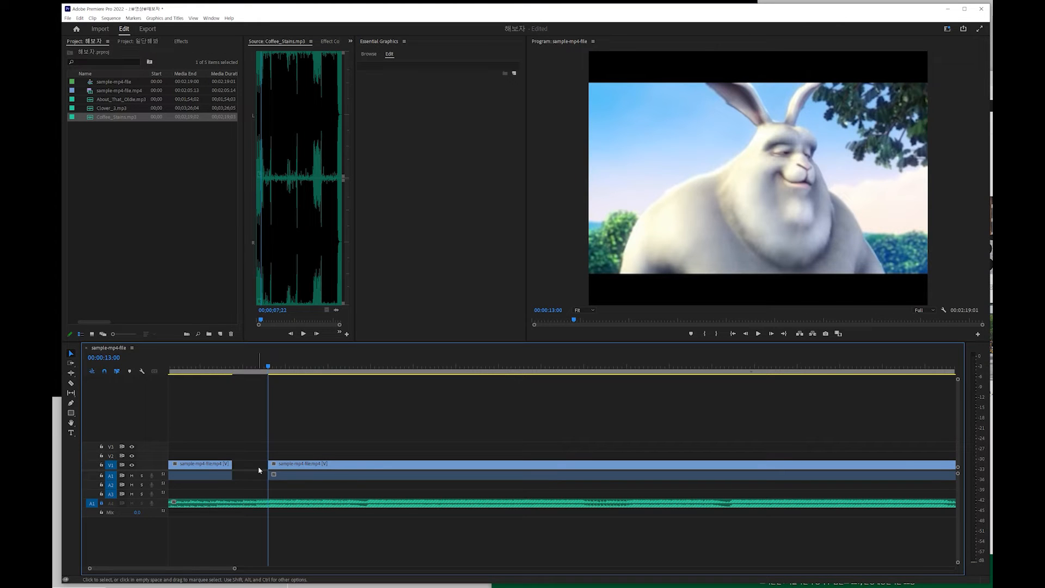
{"action": "left_click_drag", "start_coordinate": [299, 467], "coordinate": [266, 467]}
{"action": "left_click", "coordinate": [316, 445]}
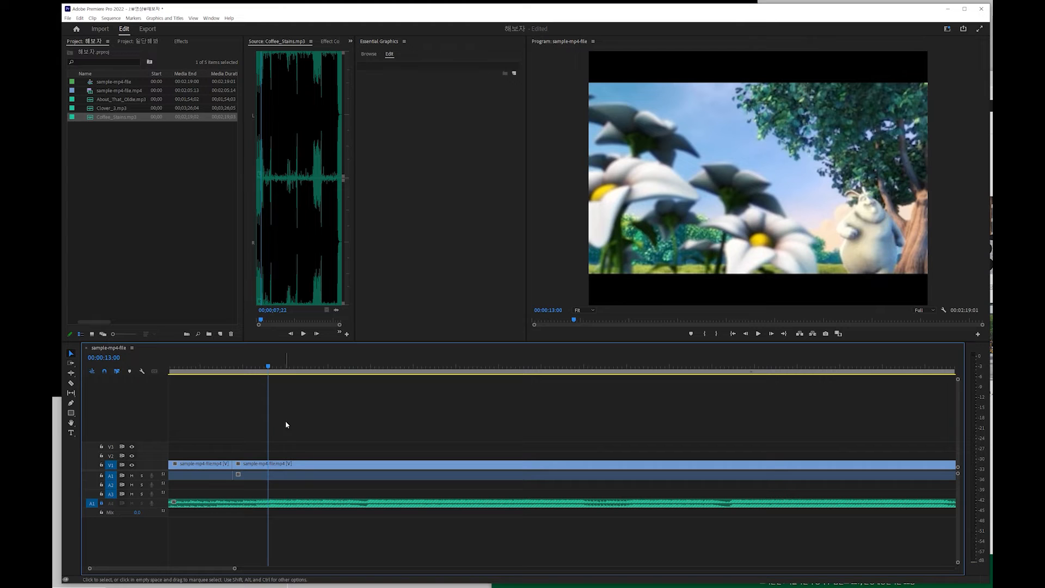
Step: Play the sequence from 00:00:07:07 across the join between the two video pieces, then stop playback
{"action": "left_click", "coordinate": [222, 367]}
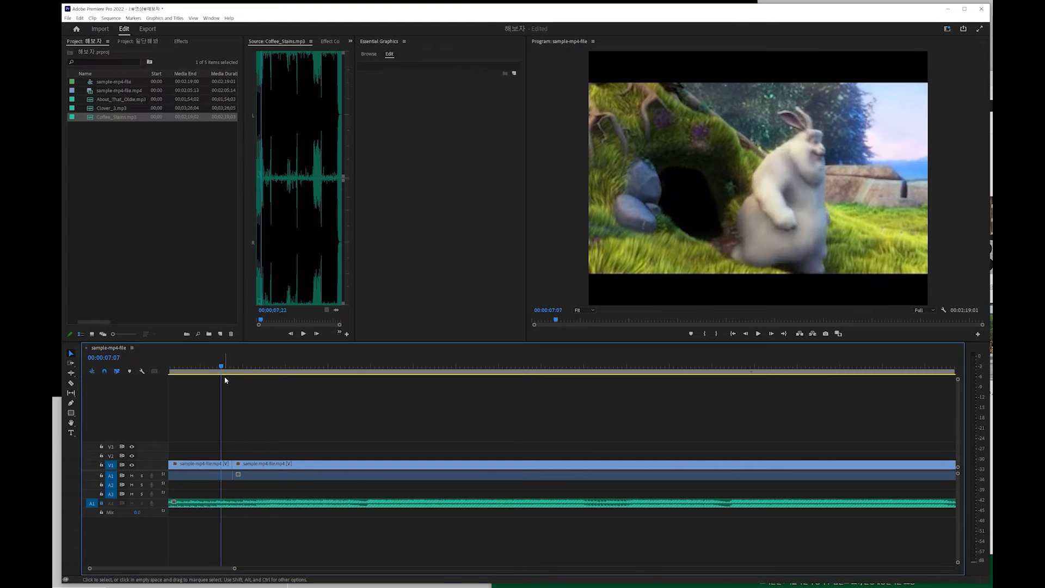
{"action": "key", "text": "space"}
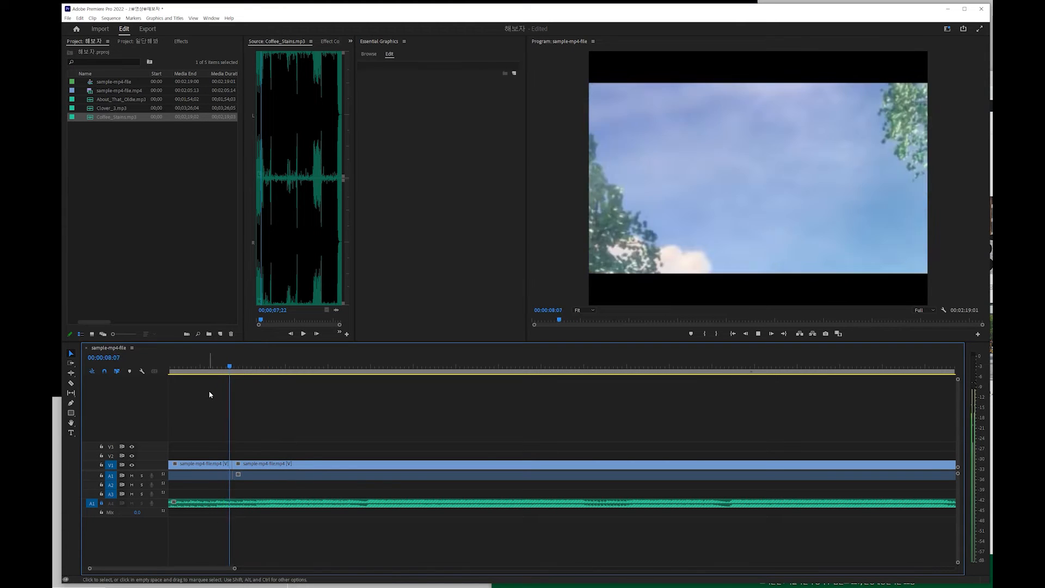
{"action": "key", "text": "space"}
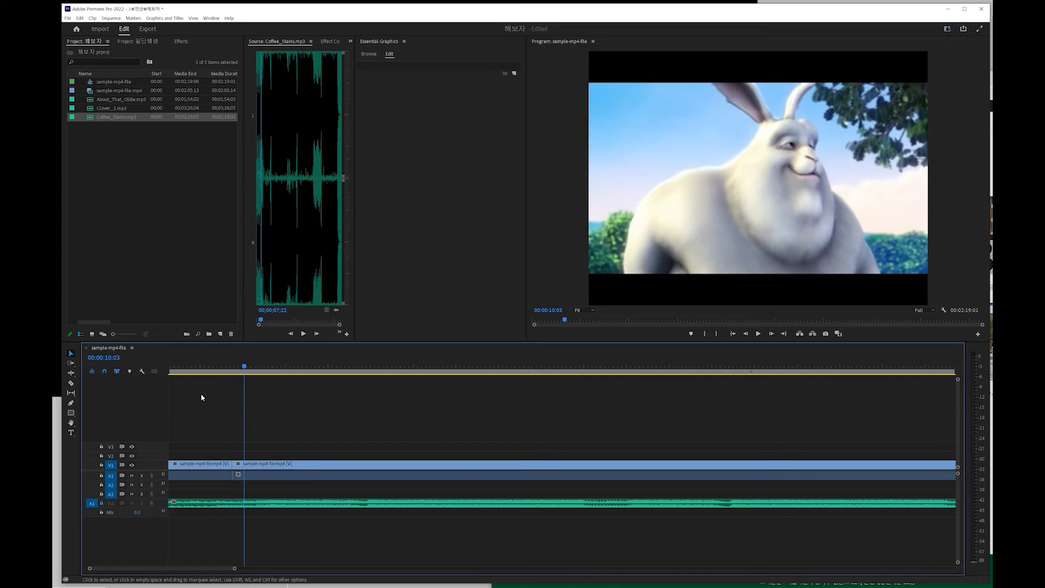
Step: Split the first video piece at 00:00:08:02, just before the sky shot, with the Razor tool
{"action": "left_click_drag", "start_coordinate": [224, 374], "coordinate": [230, 373]}
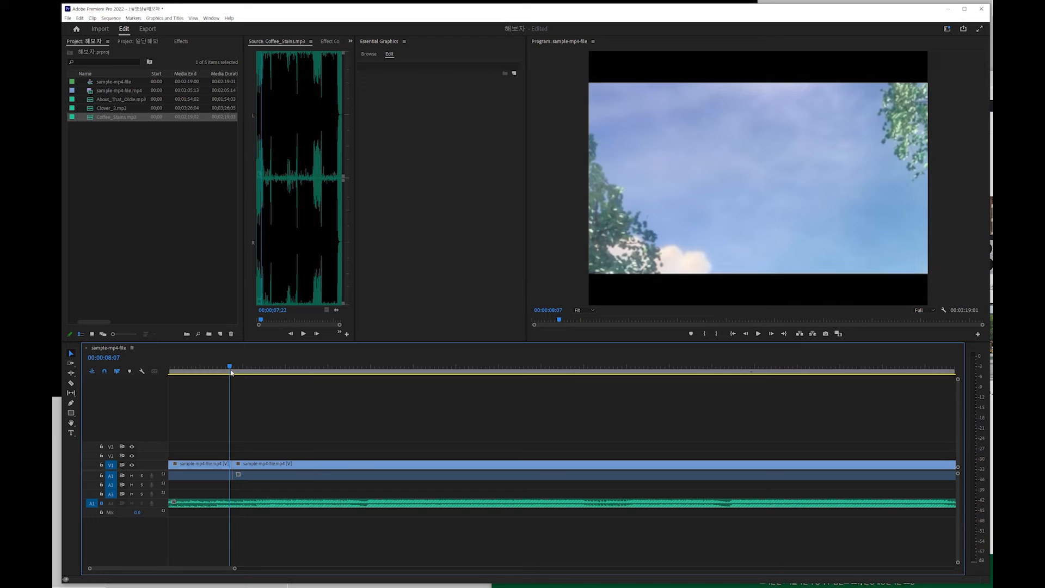
{"action": "key", "text": "="}
{"action": "key", "text": "="}
{"action": "left_click_drag", "start_coordinate": [456, 368], "coordinate": [447, 370]}
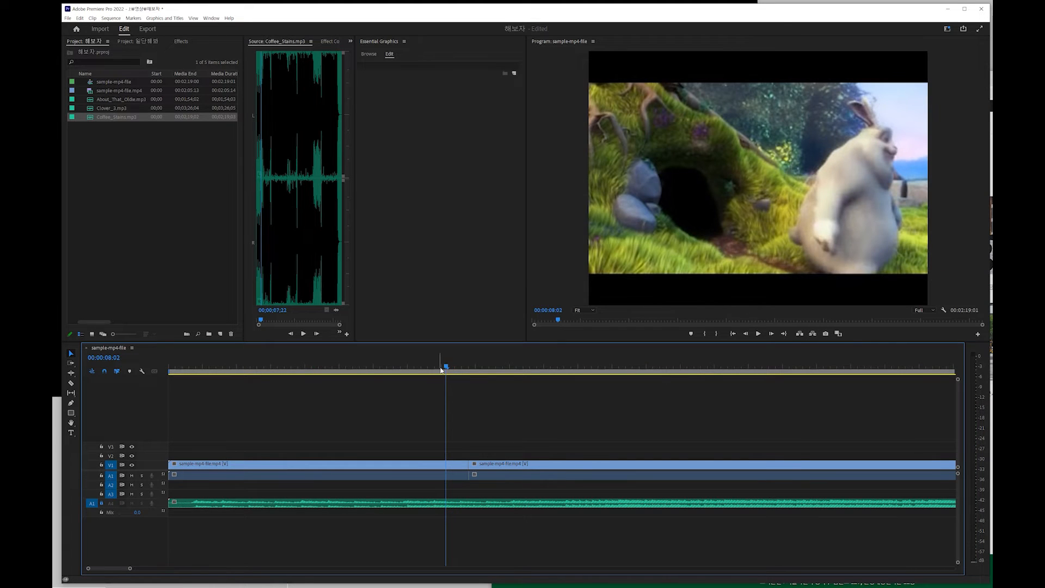
{"action": "left_click", "coordinate": [71, 384]}
{"action": "left_click", "coordinate": [446, 464]}
Step: Delete the short leftover fragment before the join and move the following clip back to 00:00:08:02 to close the gap
{"action": "key", "text": "v"}
{"action": "left_click", "coordinate": [455, 471]}
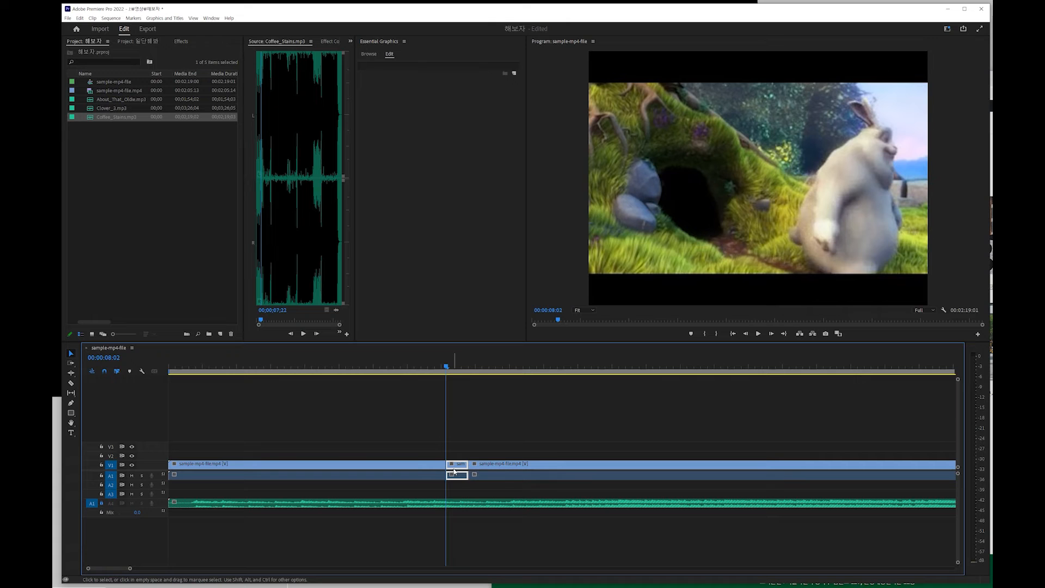
{"action": "mouse_move", "coordinate": [457, 472]}
{"action": "left_mouse_down"}
{"action": "mouse_move", "coordinate": [491, 469]}
{"action": "mouse_move", "coordinate": [462, 467]}
{"action": "left_mouse_up"}
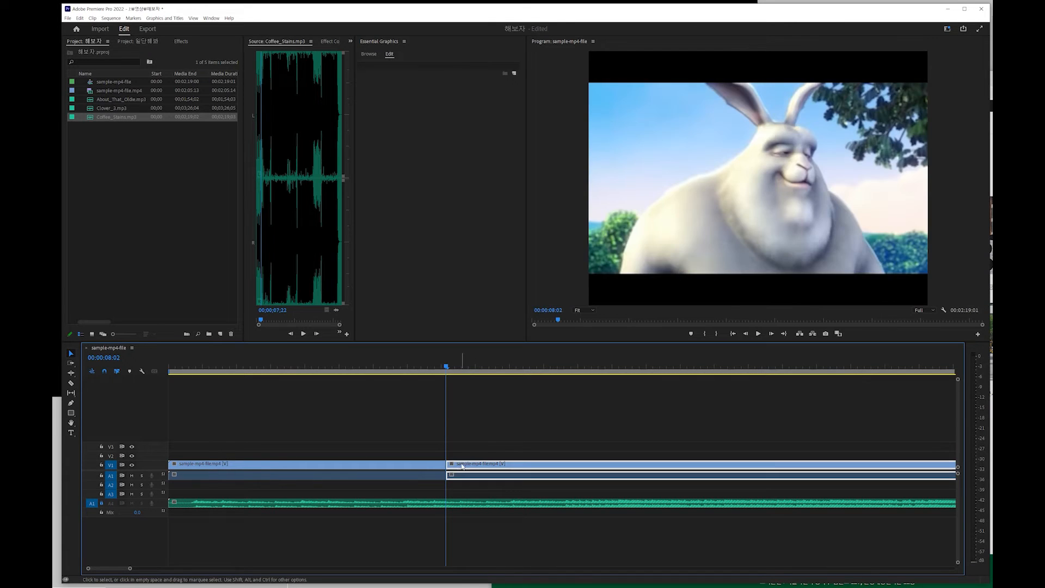
Step: Play the sequence from just before the join at 00:00:08:02 across it, and stop playback on the second piece
{"action": "key", "text": "minus"}
{"action": "key", "text": "minus"}
{"action": "key", "text": "minus"}
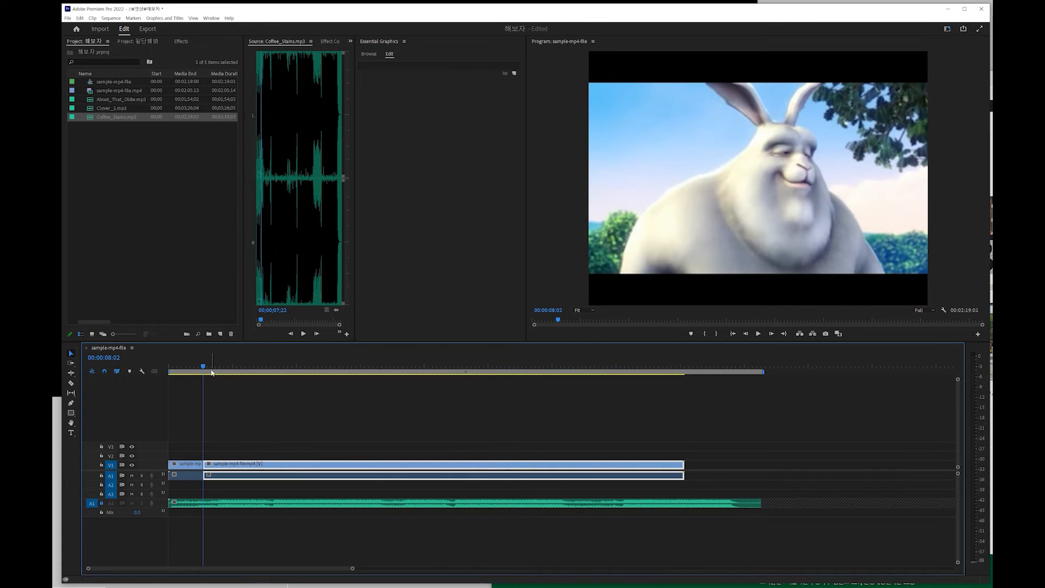
{"action": "left_click_drag", "start_coordinate": [203, 369], "coordinate": [192, 367]}
{"action": "key", "text": "space"}
{"action": "left_click", "coordinate": [293, 404]}
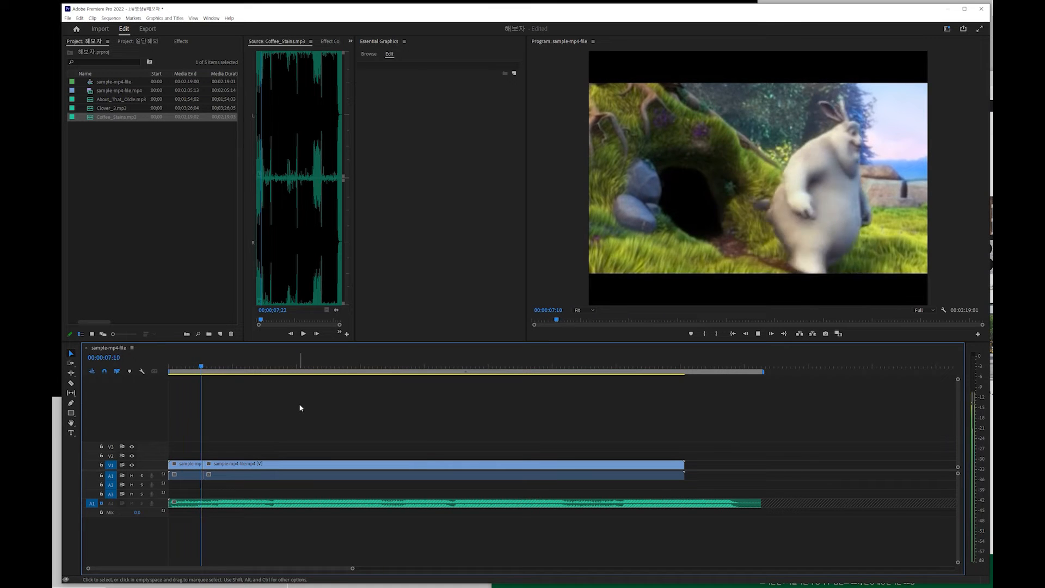
{"action": "key", "text": "space"}
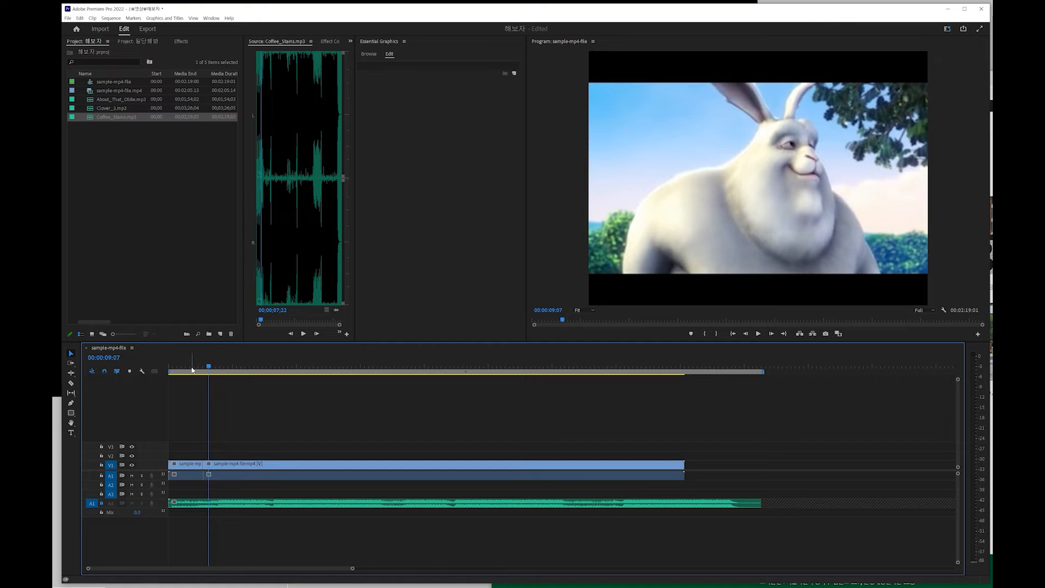
Step: Try to split the second video piece at 00:01:50:09 with the Razor tool, and undo the split
{"action": "left_click", "coordinate": [194, 368]}
{"action": "left_click_drag", "start_coordinate": [194, 368], "coordinate": [642, 426]}
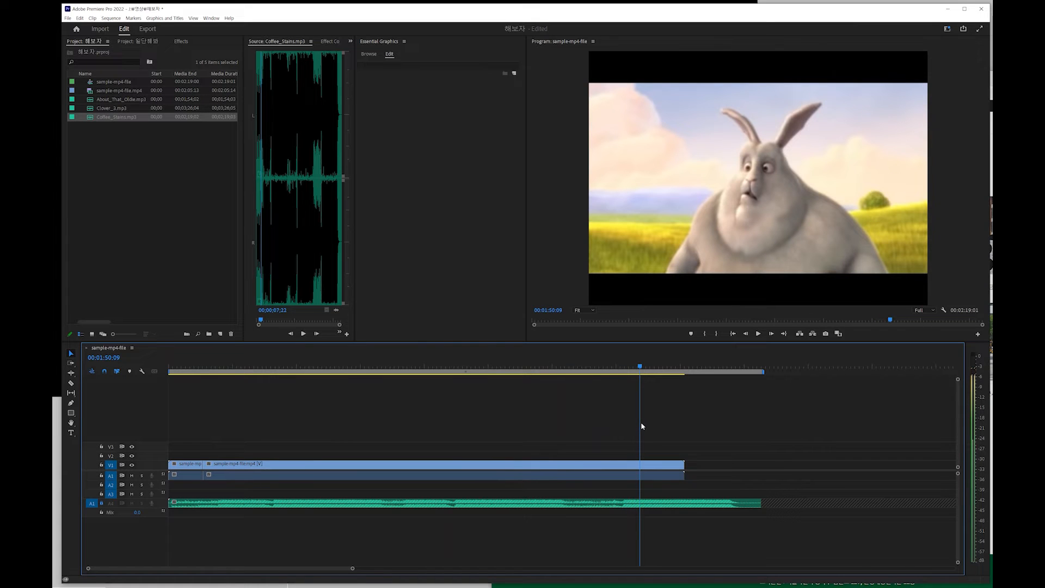
{"action": "left_click", "coordinate": [72, 384]}
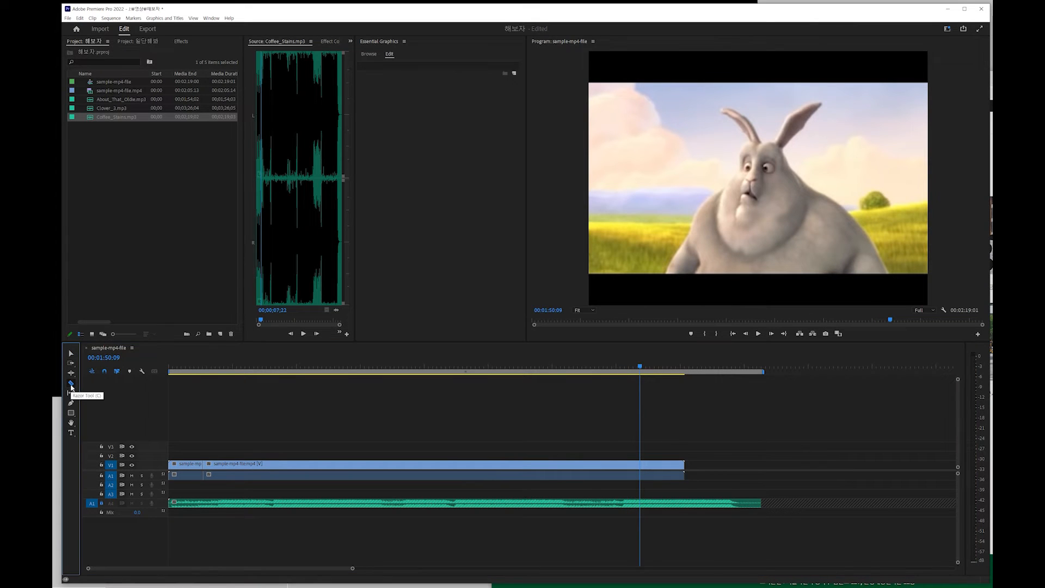
{"action": "left_click", "coordinate": [645, 473]}
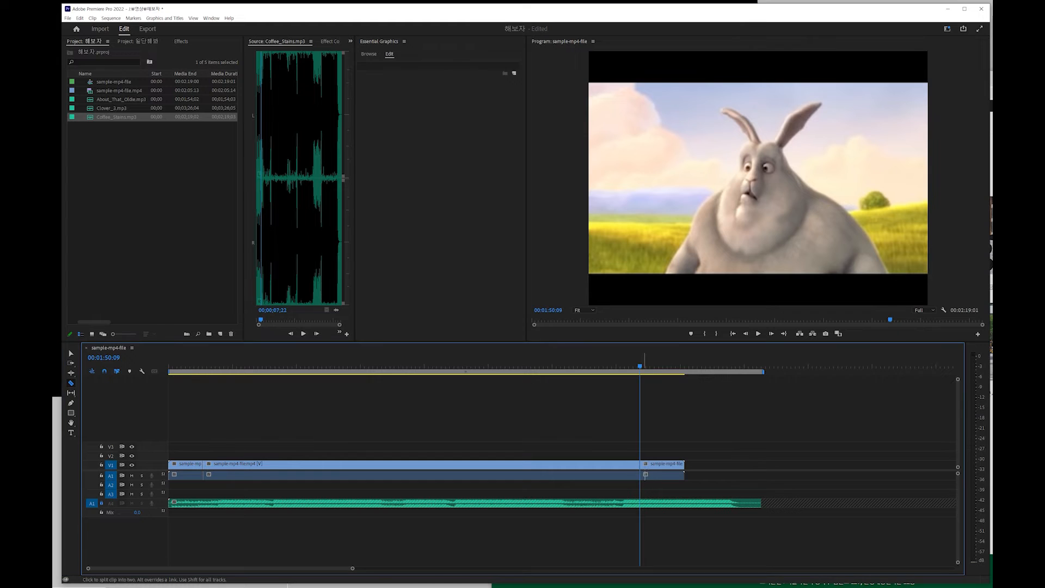
{"action": "key", "text": "ctrl+z"}
{"action": "left_click", "coordinate": [70, 353]}
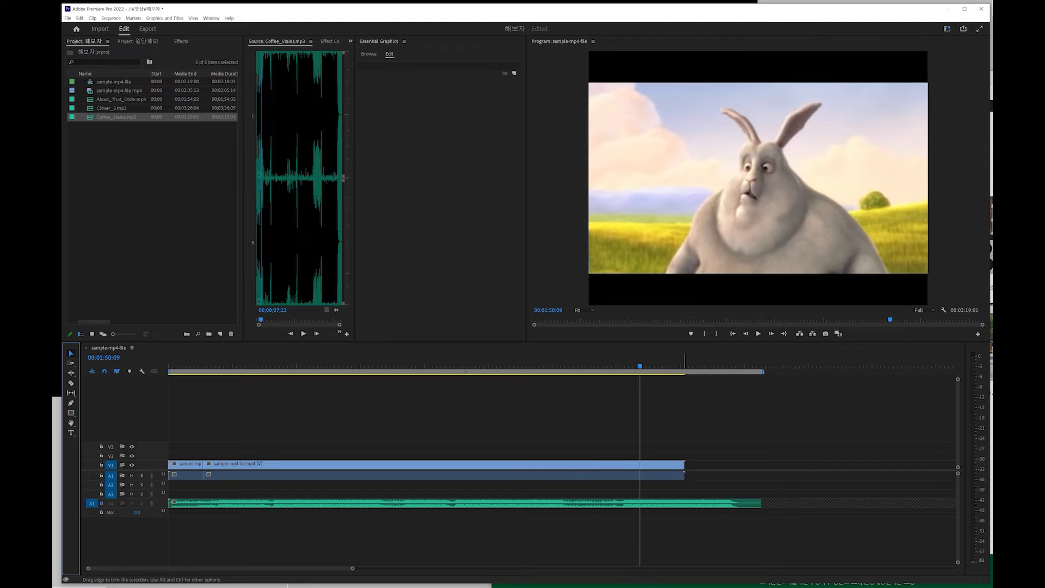
Step: Trim the end of the second video piece back to 00:01:50:09 and check the sequence from its start to its end
{"action": "left_click_drag", "start_coordinate": [685, 464], "coordinate": [641, 464]}
{"action": "left_click_drag", "start_coordinate": [638, 367], "coordinate": [641, 371]}
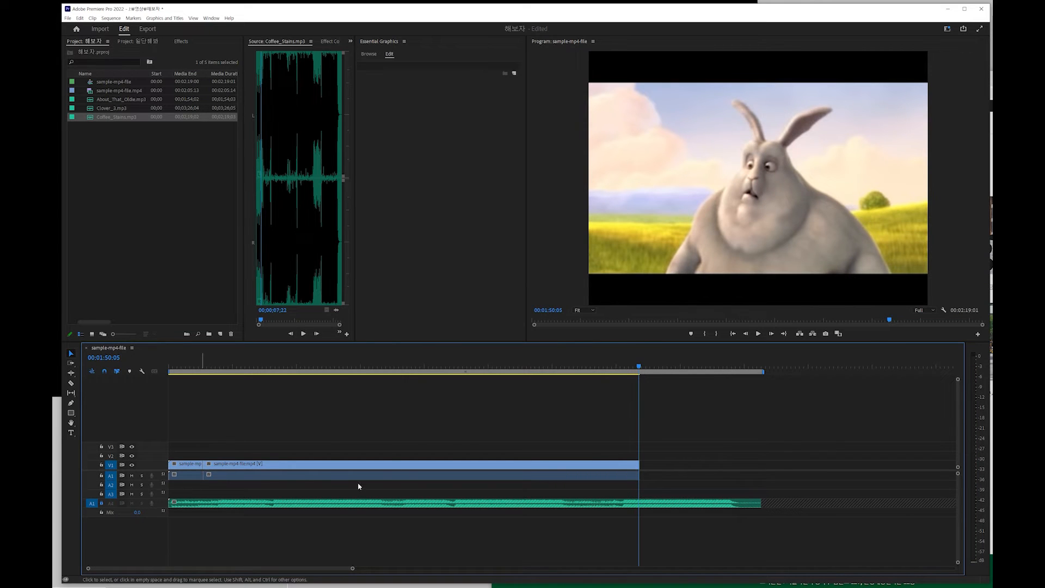
{"action": "left_click", "coordinate": [331, 367]}
{"action": "key", "text": "Home"}
{"action": "key", "text": "space"}
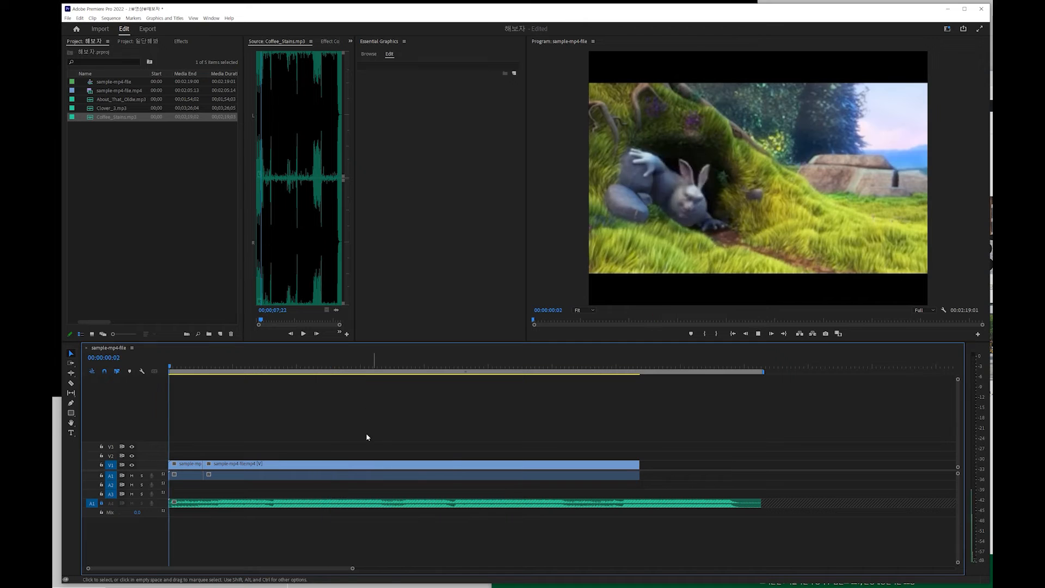
{"action": "left_click_drag", "start_coordinate": [381, 369], "coordinate": [638, 388]}
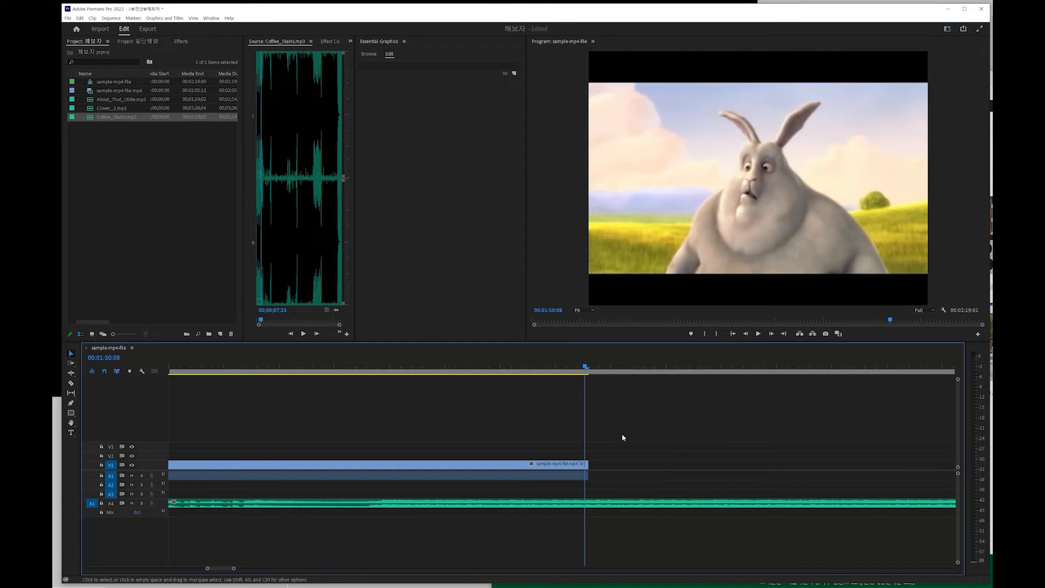
Step: Trim the end of the Coffee_Stains.mp3 music clip on A4 back to the video's end at 00:01:50:09
{"action": "mouse_move", "coordinate": [586, 368]}
{"action": "left_mouse_down"}
{"action": "mouse_move", "coordinate": [576, 367]}
{"action": "mouse_move", "coordinate": [589, 367]}
{"action": "left_mouse_up"}
{"action": "left_click", "coordinate": [71, 384]}
{"action": "left_click", "coordinate": [589, 502]}
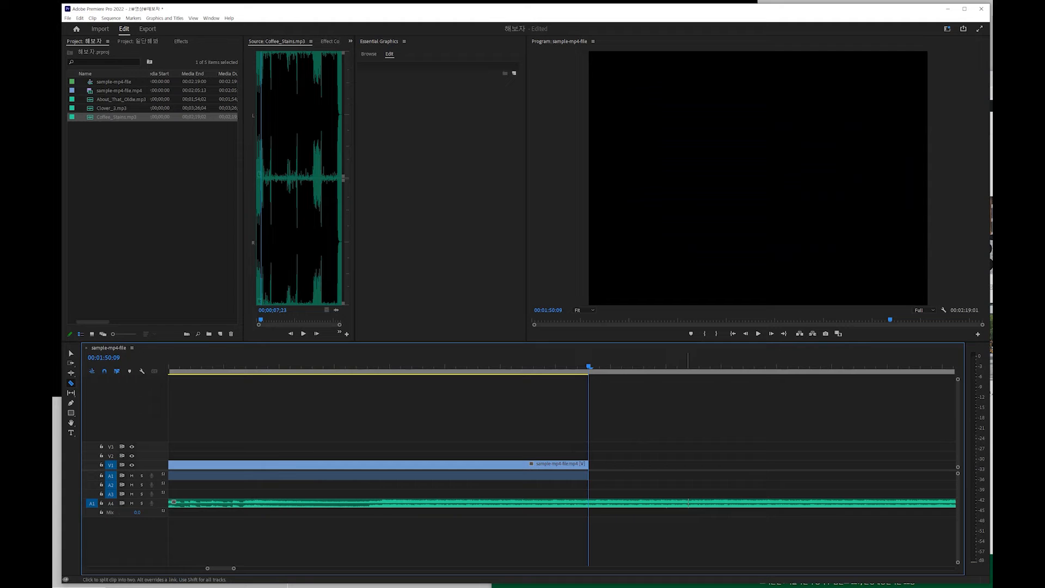
{"action": "key", "text": "minus"}
{"action": "key", "text": "minus"}
{"action": "key", "text": "minus"}
{"action": "key", "text": "minus"}
{"action": "scroll", "coordinate": [683, 504], "scroll_direction": "down", "scroll_amount": 1}
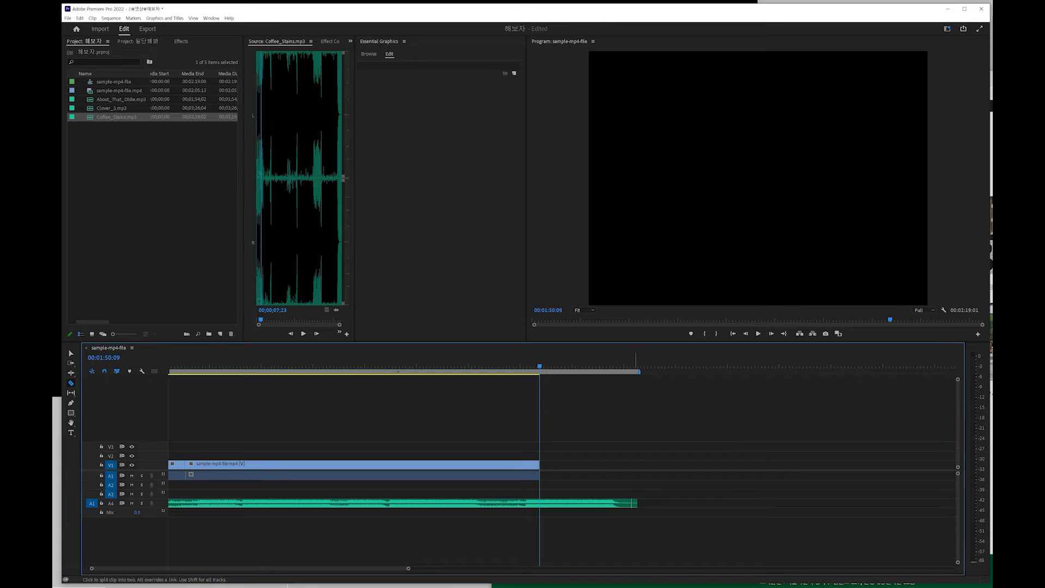
{"action": "left_click", "coordinate": [71, 355]}
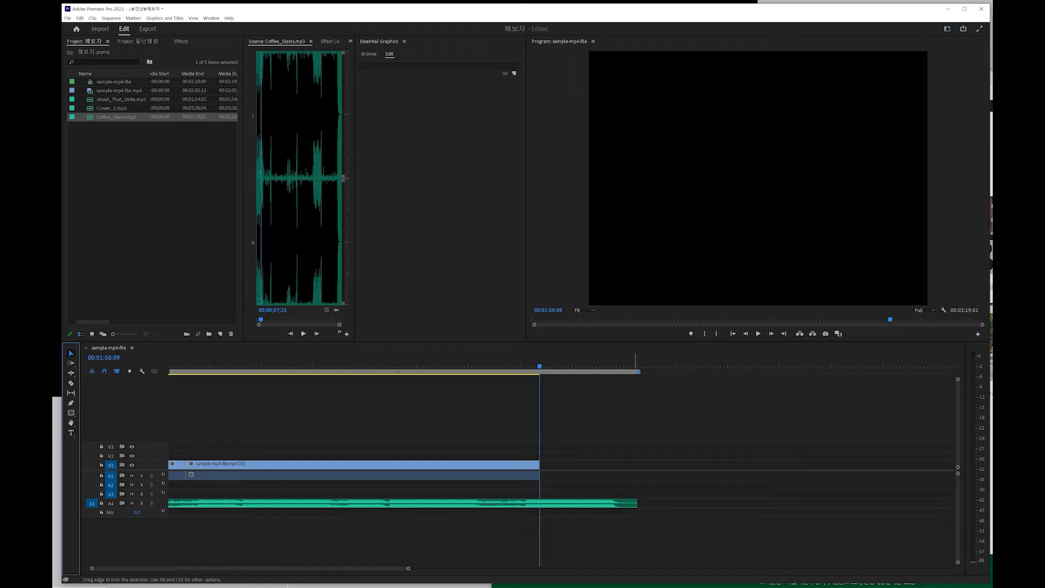
{"action": "left_click_drag", "start_coordinate": [637, 504], "coordinate": [547, 499]}
Step: Play the last seconds of the sequence and its opening, and put the playhead near the end at 00:01:48:10
{"action": "left_click_drag", "start_coordinate": [543, 372], "coordinate": [517, 380]}
{"action": "scroll", "coordinate": [499, 388], "scroll_direction": "up", "scroll_amount": 1}
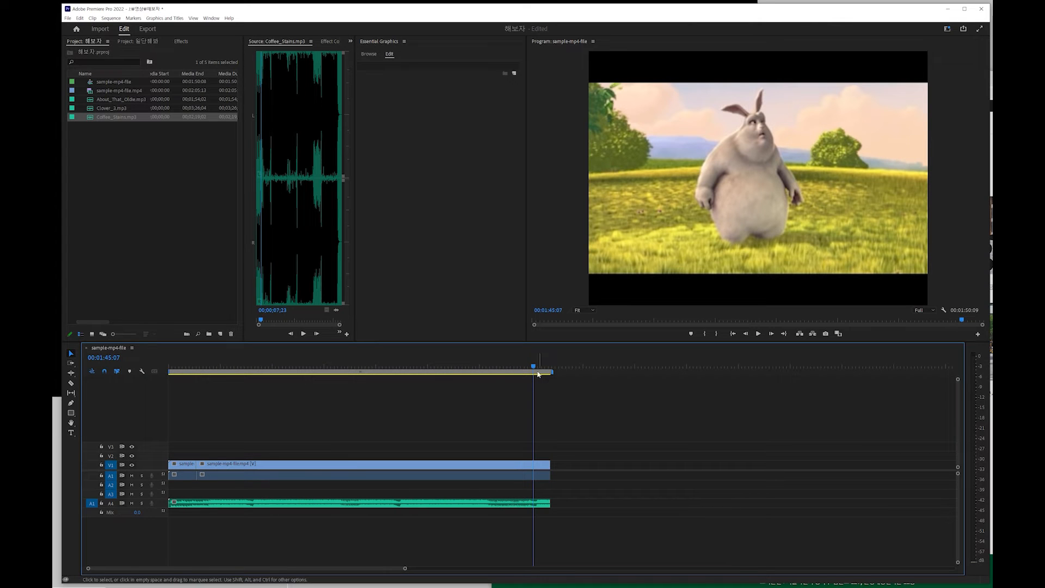
{"action": "left_click_drag", "start_coordinate": [522, 367], "coordinate": [518, 368]}
{"action": "key", "text": "space"}
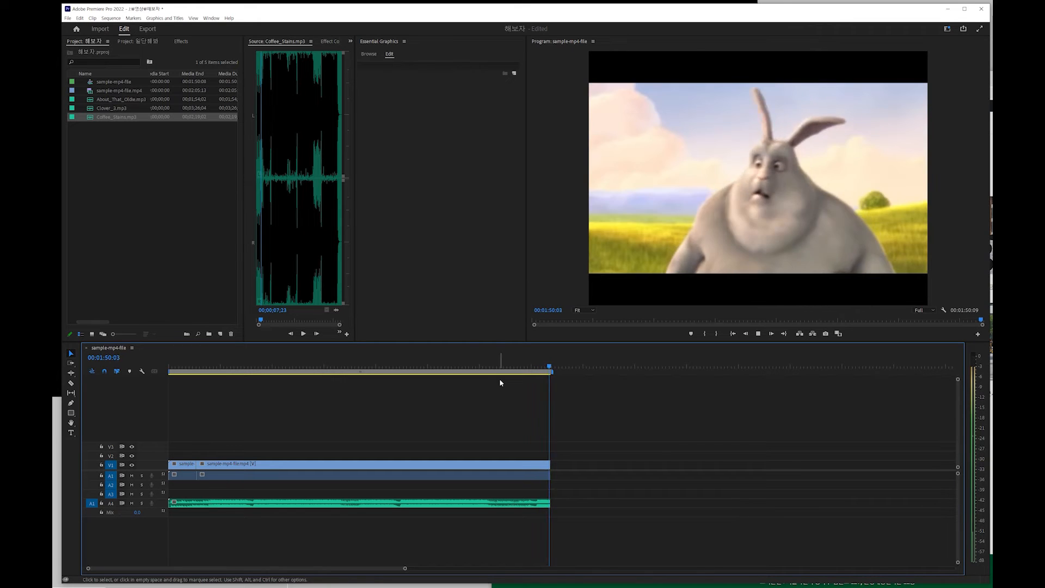
{"action": "key", "text": "Home"}
{"action": "left_click_drag", "start_coordinate": [536, 365], "coordinate": [170, 368]}
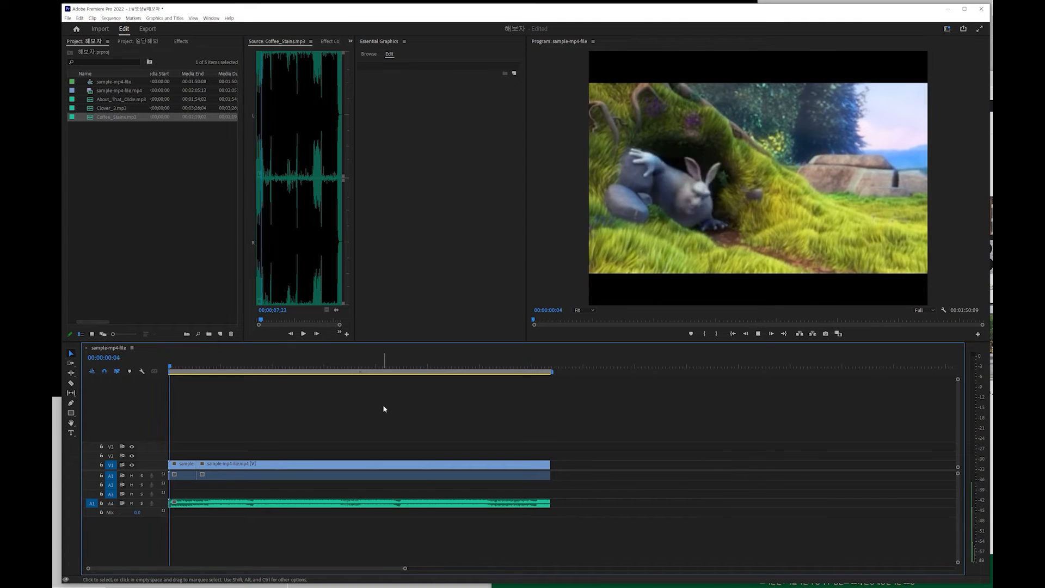
{"action": "left_click_drag", "start_coordinate": [176, 367], "coordinate": [543, 386]}
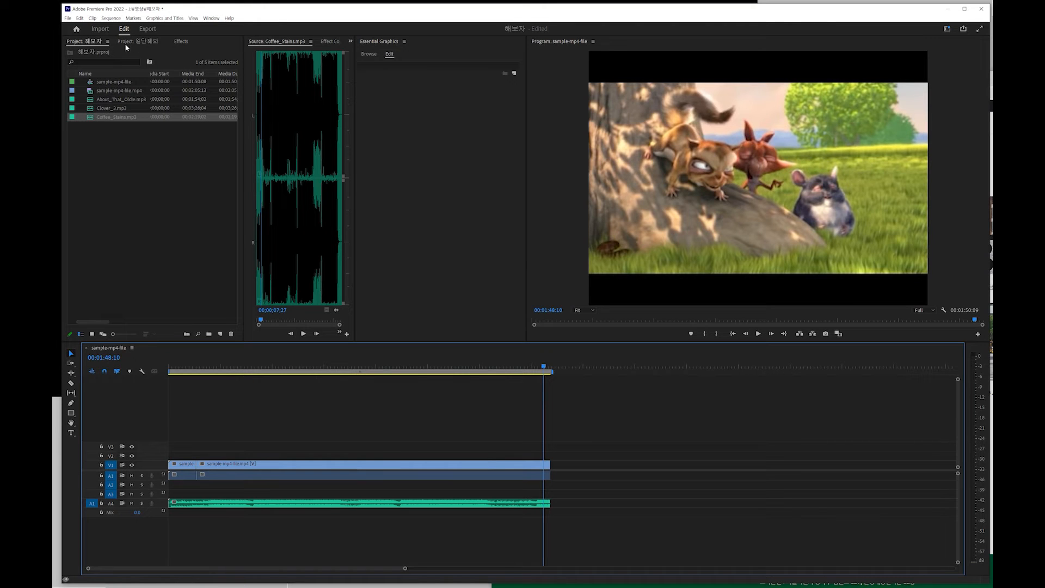
Step: Apply the Constant Power audio crossfade to the end of the music clip on A4
{"action": "left_click", "coordinate": [155, 42]}
{"action": "left_click", "coordinate": [183, 43]}
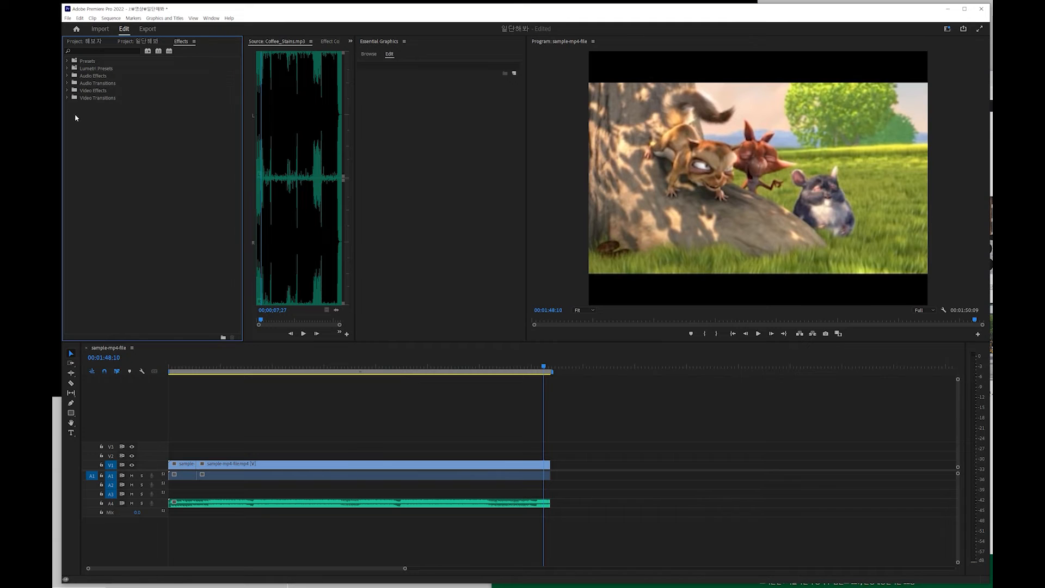
{"action": "left_click", "coordinate": [68, 83]}
{"action": "left_click", "coordinate": [71, 90]}
{"action": "left_click", "coordinate": [84, 107]}
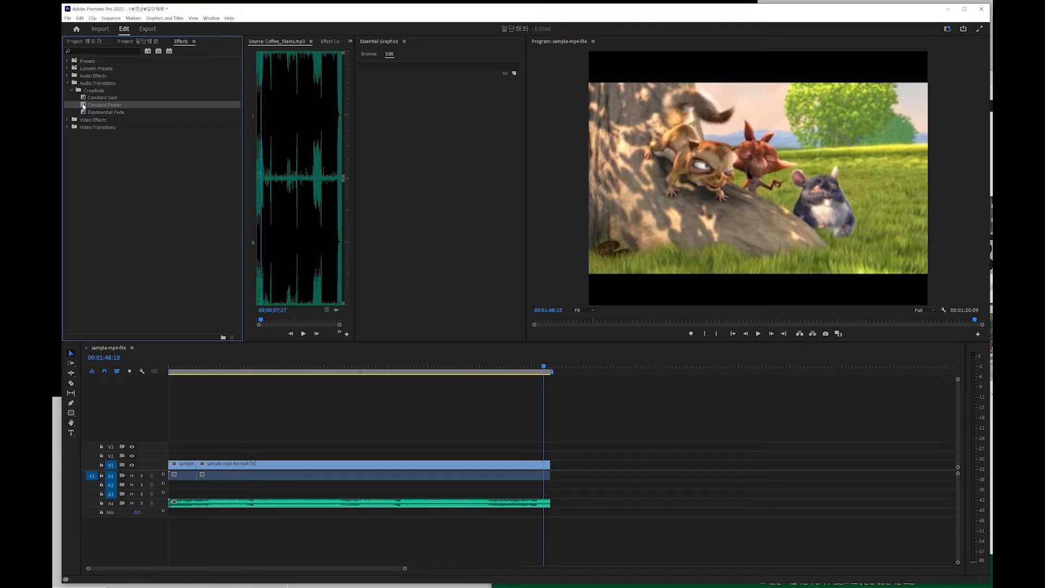
{"action": "left_click_drag", "start_coordinate": [84, 105], "coordinate": [549, 503]}
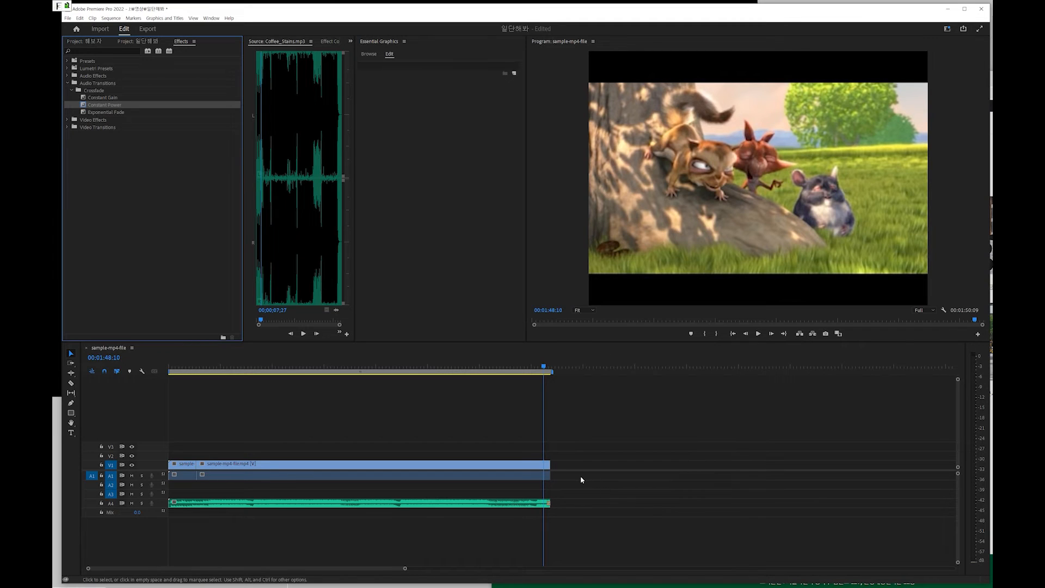
Step: Select the Constant Power transition at the music's end and show its effect settings with a wider mini-timeline
{"action": "key", "text": "minus"}
{"action": "key", "text": "minus"}
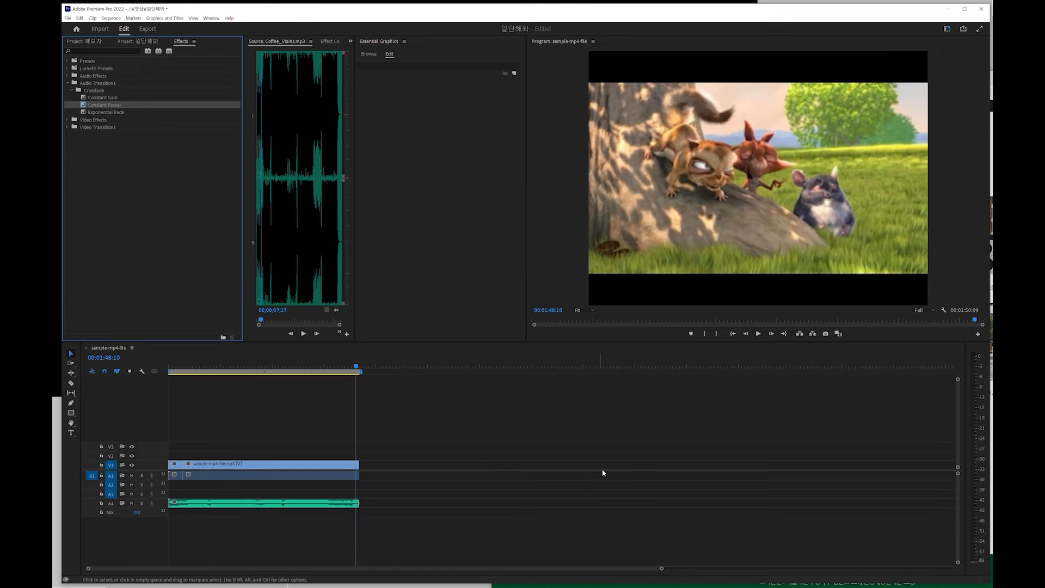
{"action": "key", "text": "equal"}
{"action": "key", "text": "equal"}
{"action": "key", "text": "equal"}
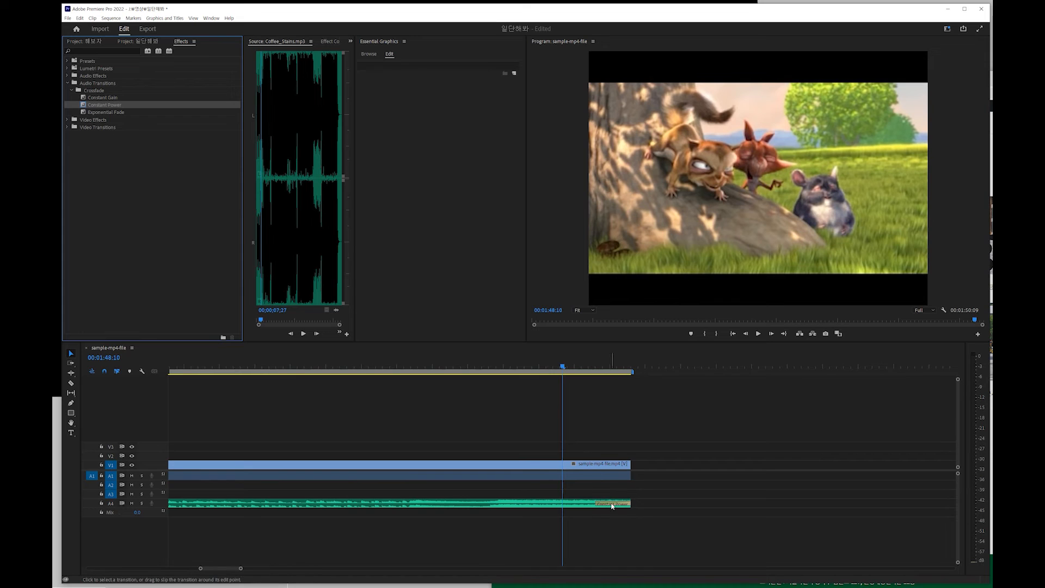
{"action": "left_click", "coordinate": [612, 506]}
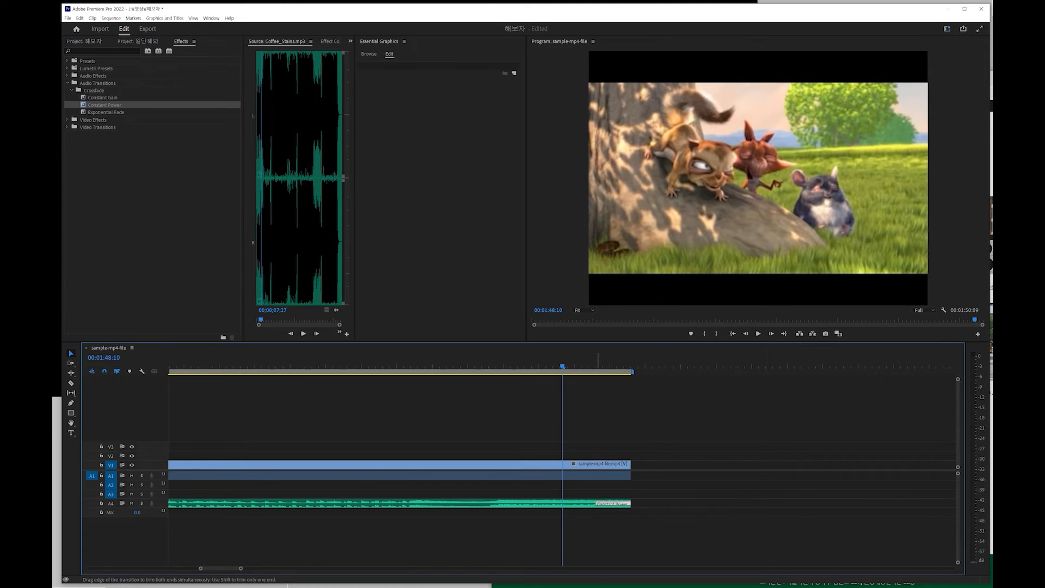
{"action": "scroll", "coordinate": [598, 509], "scroll_direction": "up", "scroll_amount": 1}
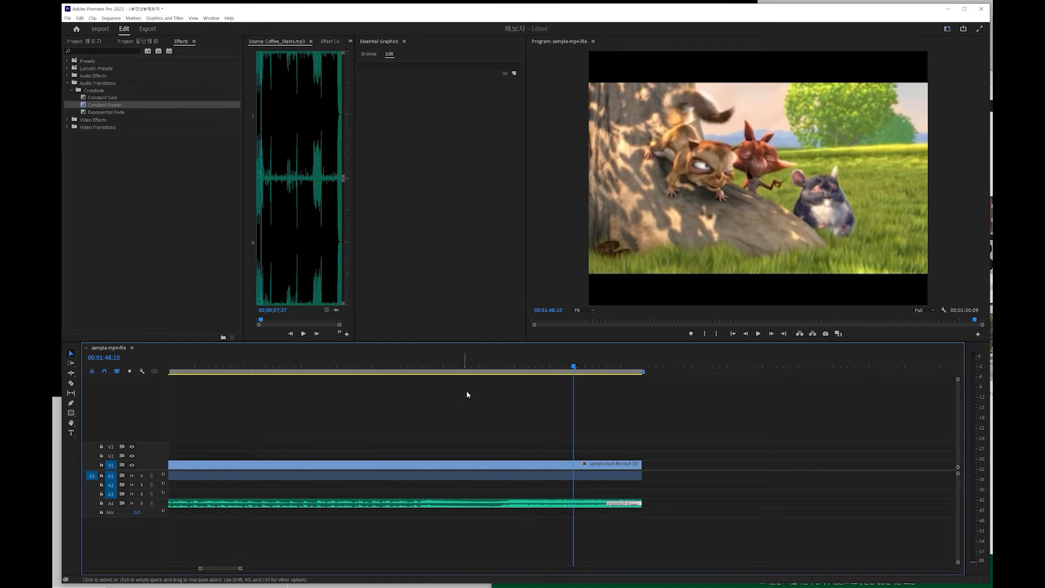
{"action": "left_click", "coordinate": [329, 41]}
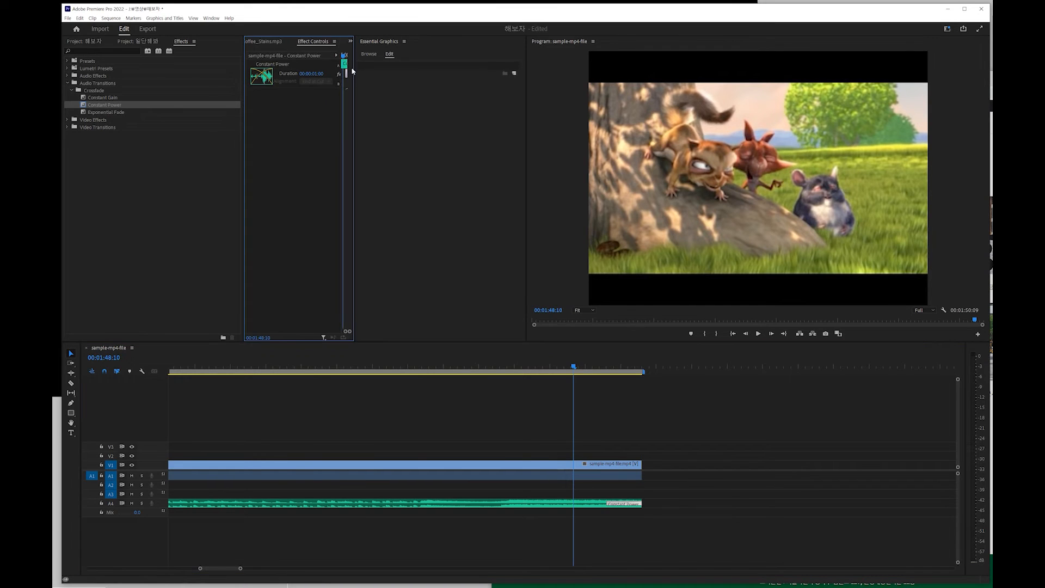
{"action": "left_click_drag", "start_coordinate": [355, 108], "coordinate": [442, 107]}
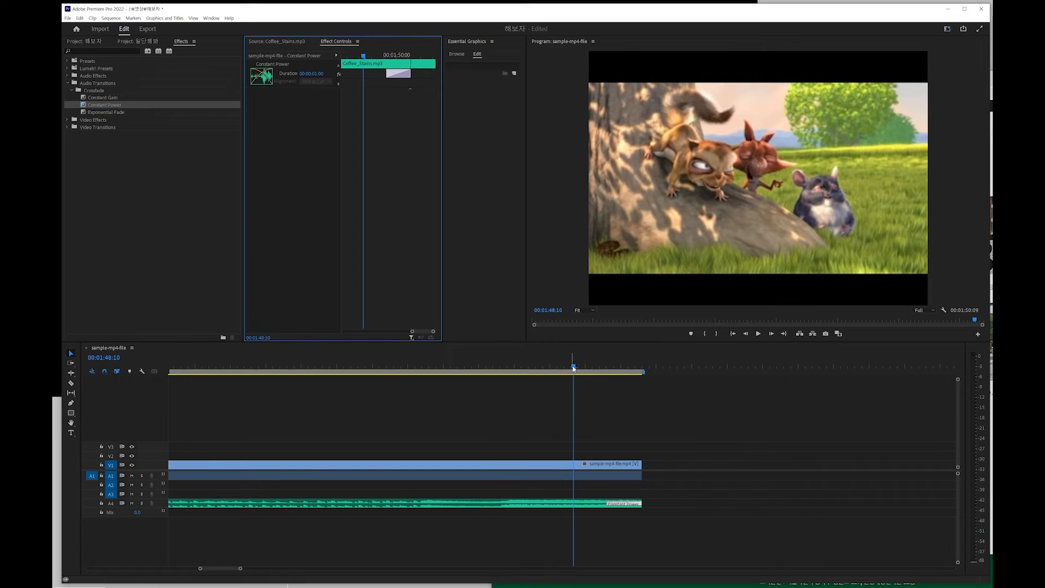
Step: Play the sequence's ending from 00:01:48:09 to listen to the music's fade-out
{"action": "left_click", "coordinate": [551, 389]}
{"action": "key", "text": "Left"}
{"action": "key", "text": "space"}
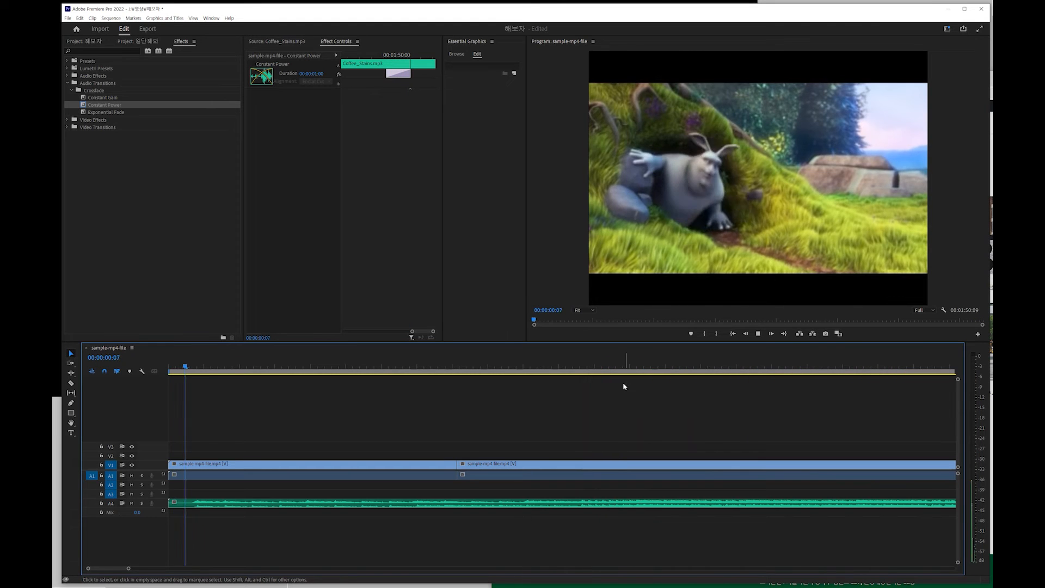
{"action": "key", "text": "minus"}
{"action": "key", "text": "minus"}
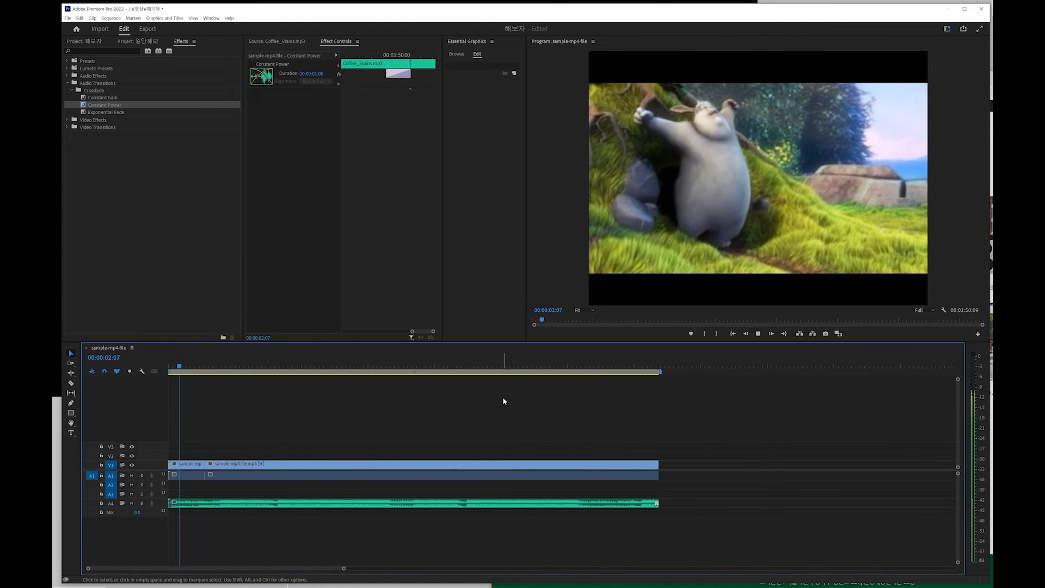
{"action": "left_click", "coordinate": [646, 368]}
{"action": "left_click_drag", "start_coordinate": [647, 368], "coordinate": [649, 370]}
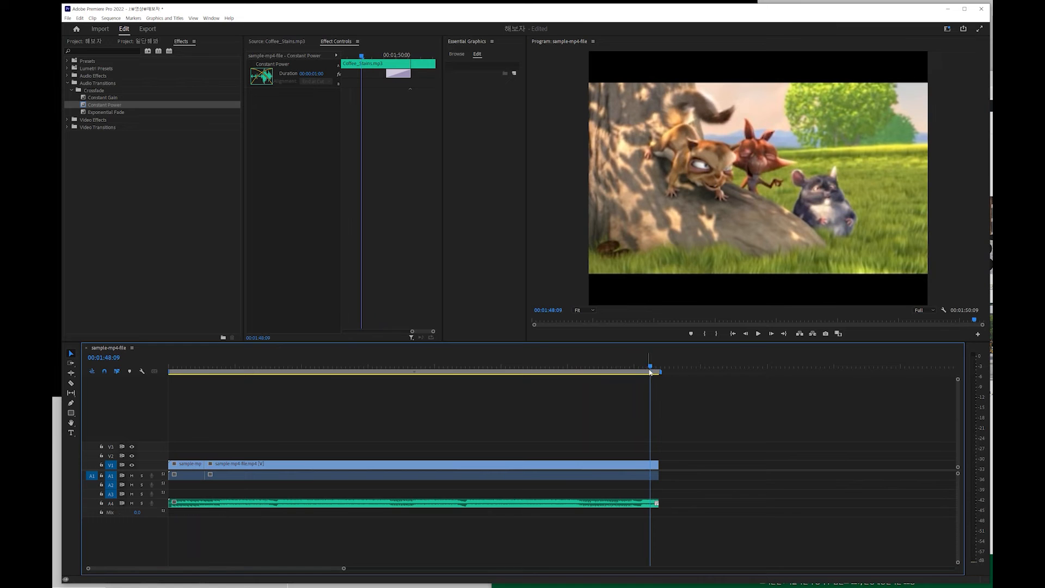
{"action": "key", "text": "equal"}
{"action": "key", "text": "minus"}
{"action": "key", "text": "minus"}
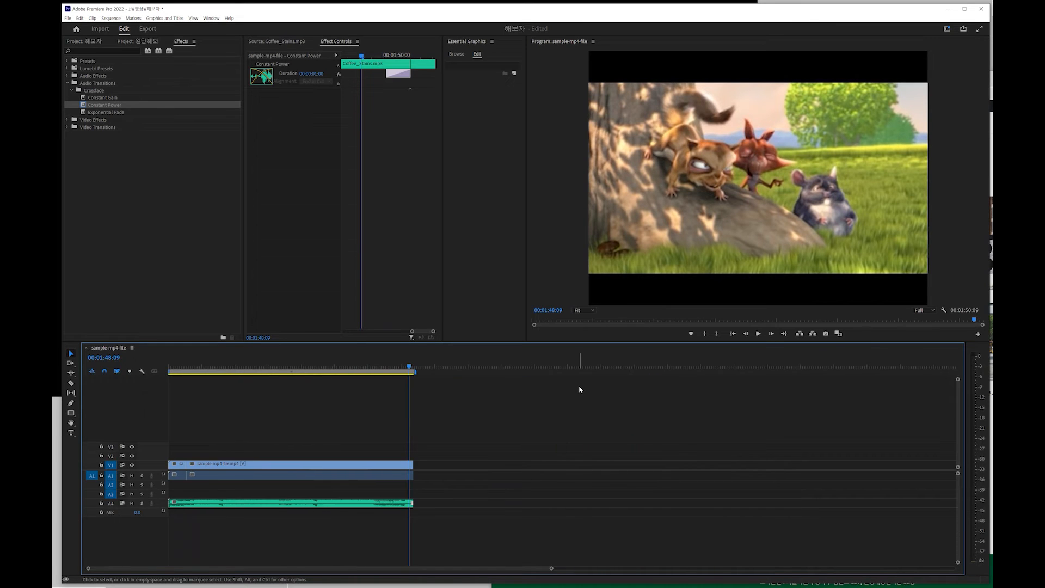
{"action": "key", "text": "equal"}
{"action": "key", "text": "equal"}
{"action": "key", "text": "space"}
{"action": "key", "text": "equal"}
{"action": "key", "text": "equal"}
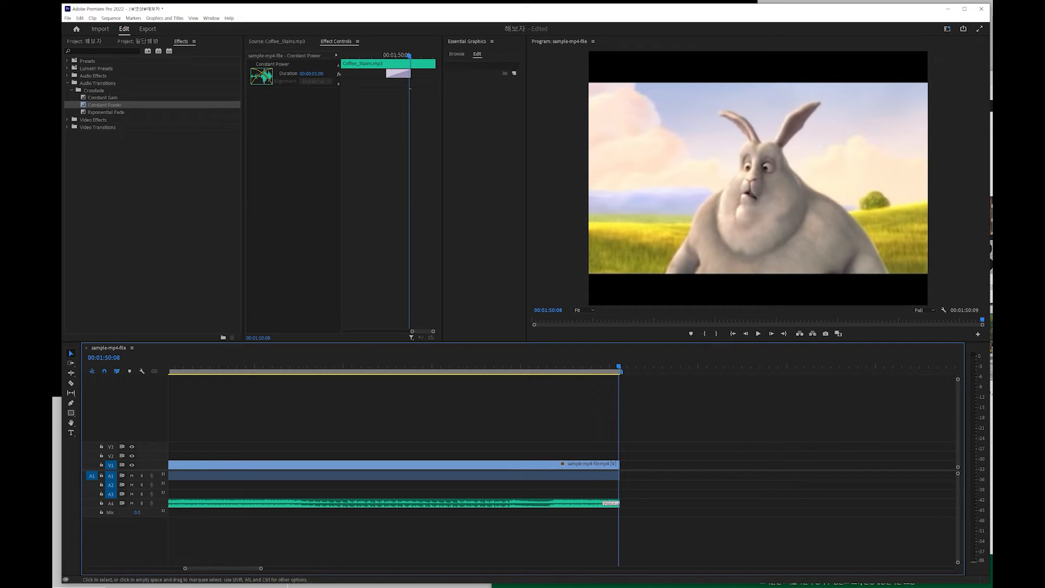
Step: Set the duration of the music's Constant Power transition to 00:00:02:00 and deselect it
{"action": "left_click", "coordinate": [312, 73]}
{"action": "left_click", "coordinate": [320, 74]}
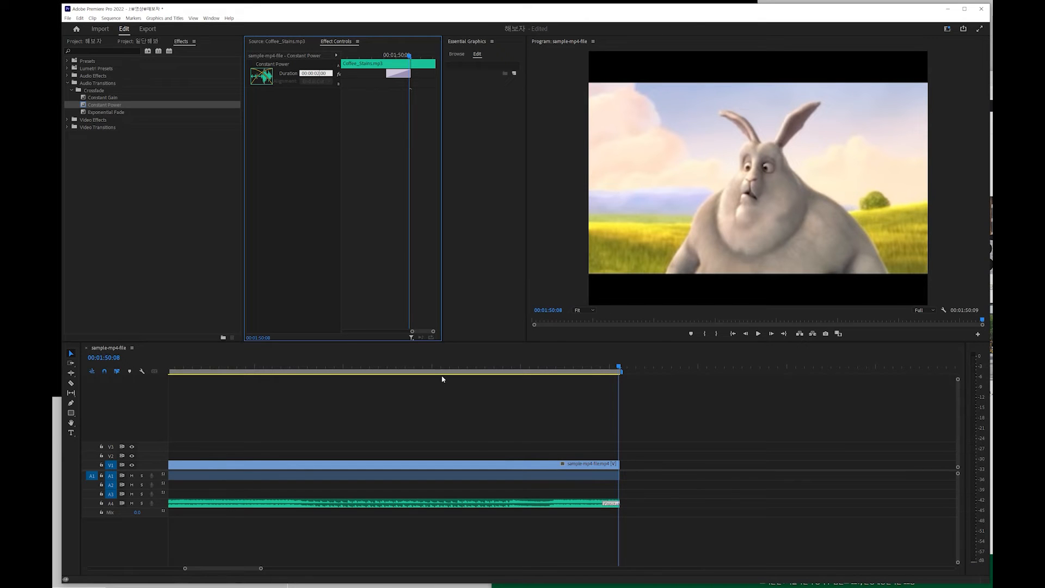
{"action": "left_click", "coordinate": [472, 433]}
Step: Play the ending from 00:01:47:08 to listen to the lengthened music fade-out
{"action": "left_click", "coordinate": [568, 362]}
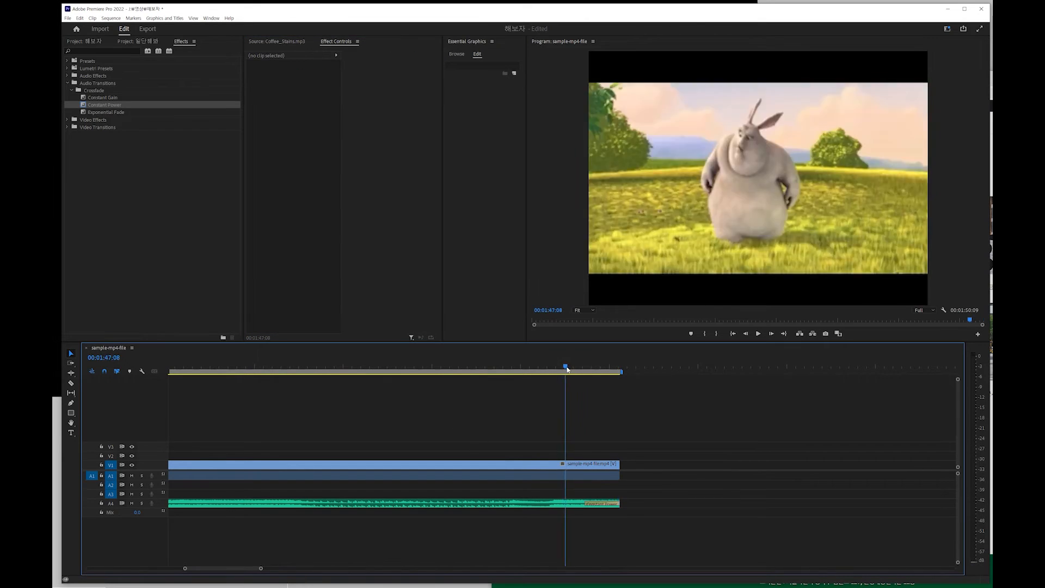
{"action": "key", "text": "space"}
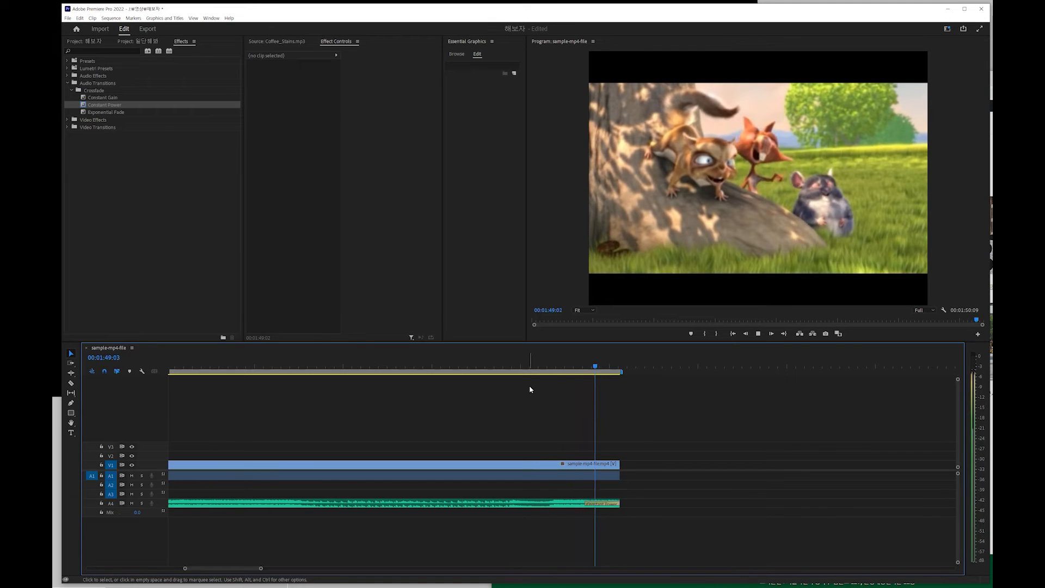
{"action": "key", "text": "space"}
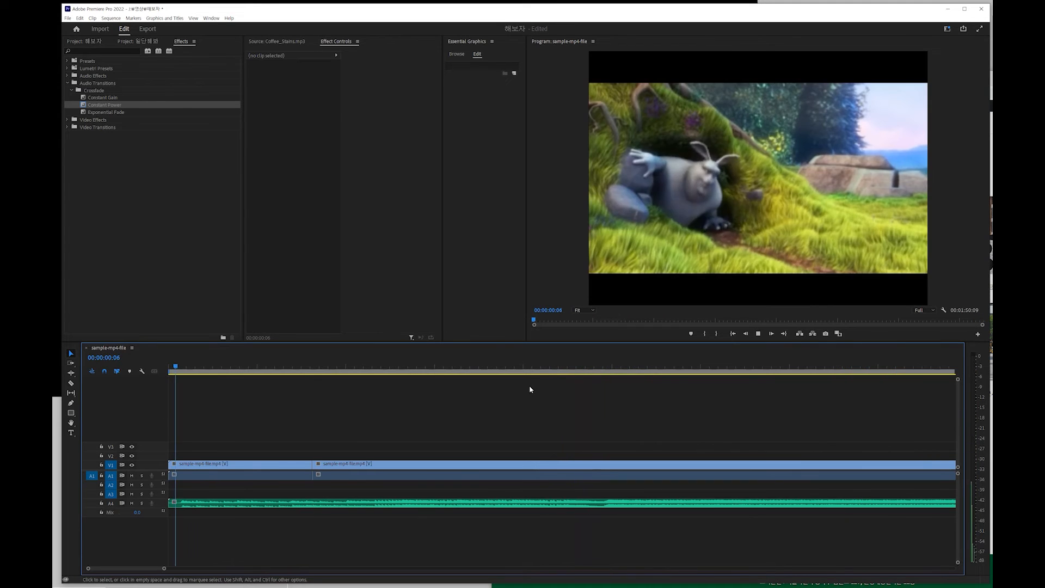
Step: Apply a Cross Dissolve video transition to the end of the last clip on track V1
{"action": "key", "text": "backslash"}
{"action": "key", "text": "space"}
{"action": "left_click_drag", "start_coordinate": [185, 366], "coordinate": [853, 386]}
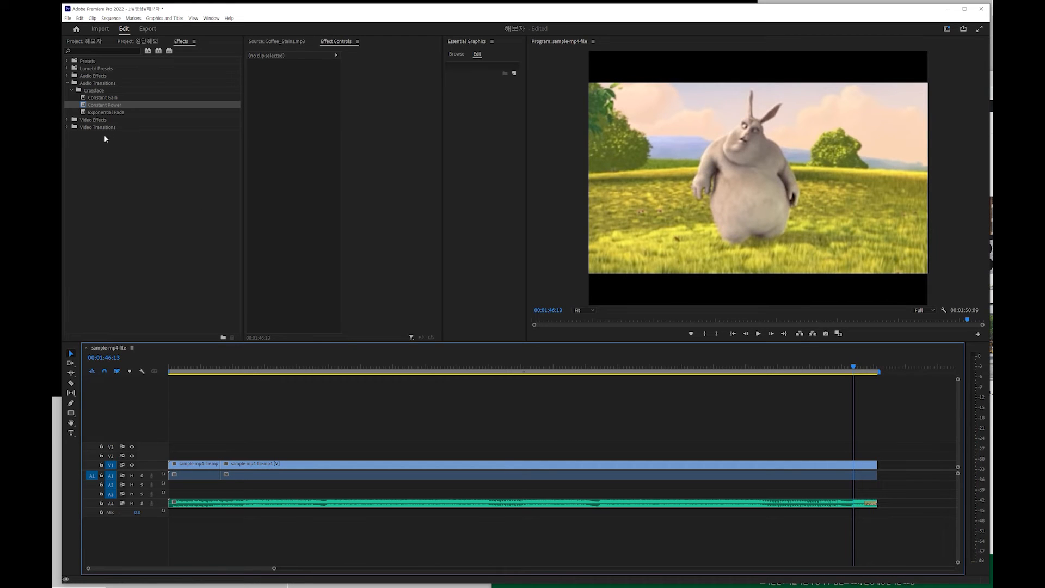
{"action": "left_click", "coordinate": [68, 129]}
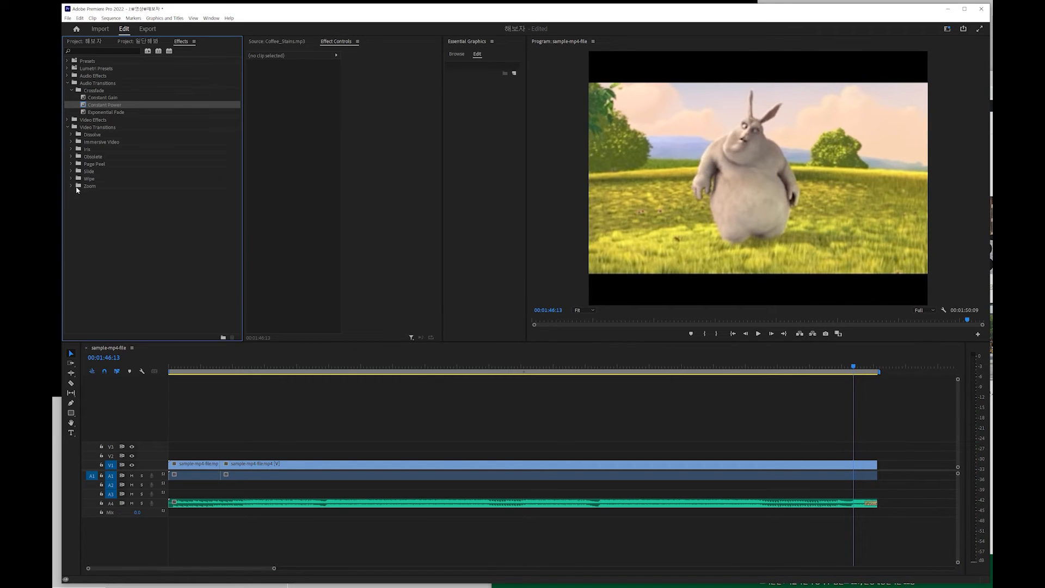
{"action": "left_click", "coordinate": [71, 134]}
{"action": "left_click", "coordinate": [83, 150]}
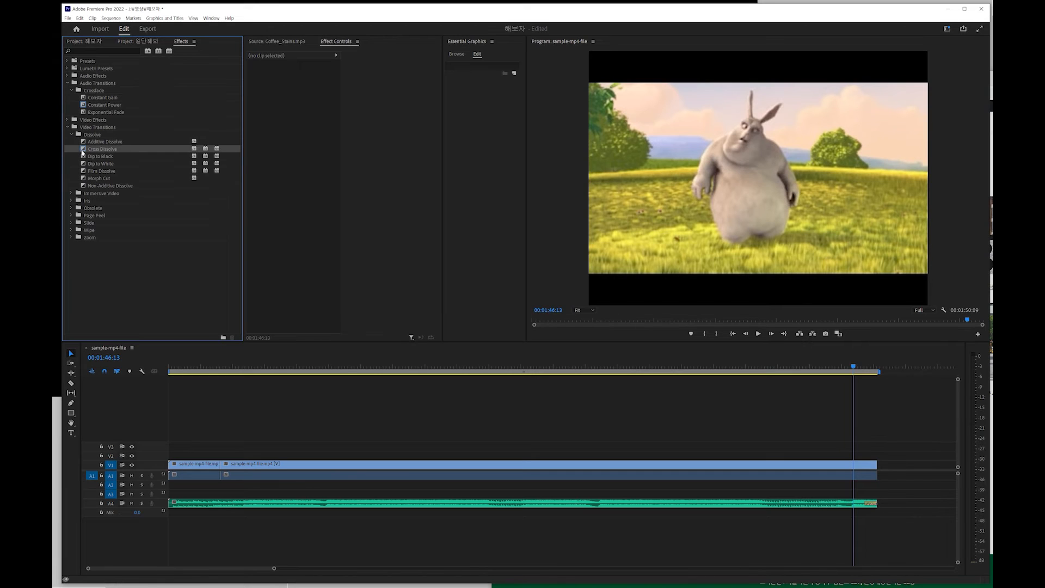
{"action": "left_click_drag", "start_coordinate": [83, 150], "coordinate": [805, 435]}
{"action": "left_click_drag", "start_coordinate": [871, 465], "coordinate": [871, 465]}
Step: Play the sequence's opening and its ending from 00:01:47:10 to review the picture's fade-out
{"action": "key", "text": "space"}
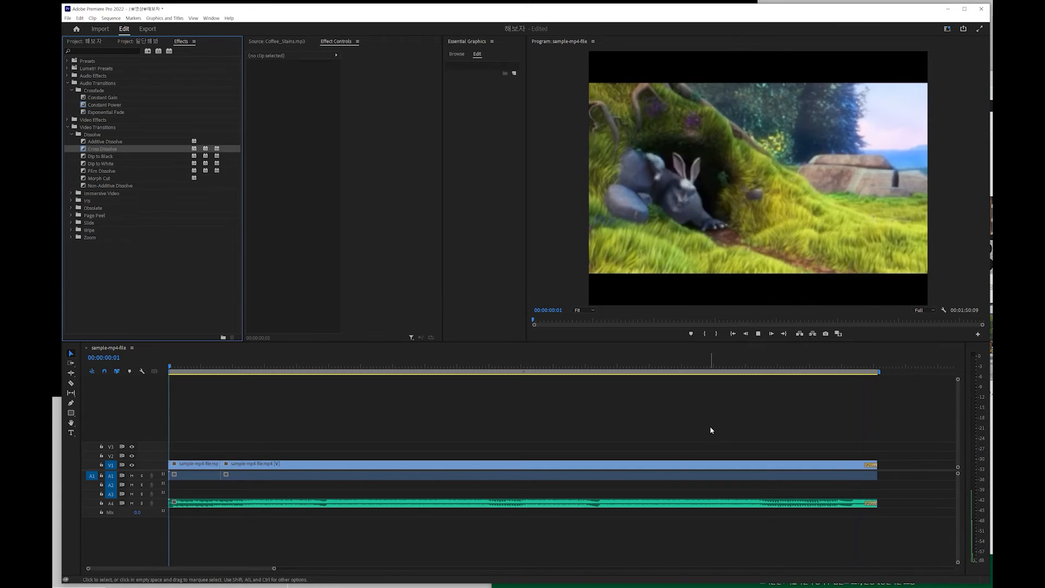
{"action": "key", "text": "space"}
{"action": "key", "text": "equal"}
{"action": "key", "text": "minus"}
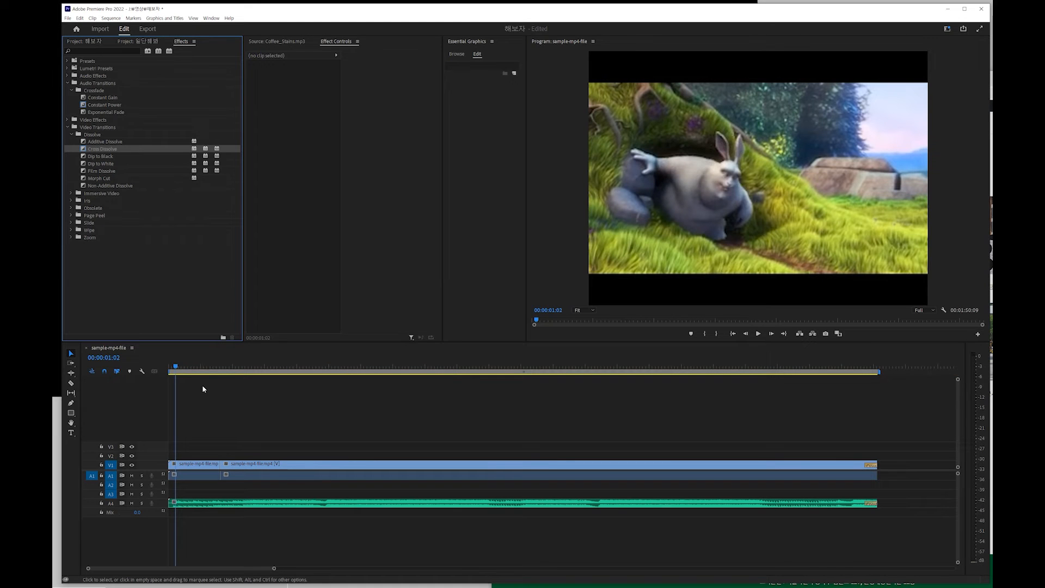
{"action": "left_click_drag", "start_coordinate": [175, 365], "coordinate": [148, 363]}
{"action": "key", "text": "space"}
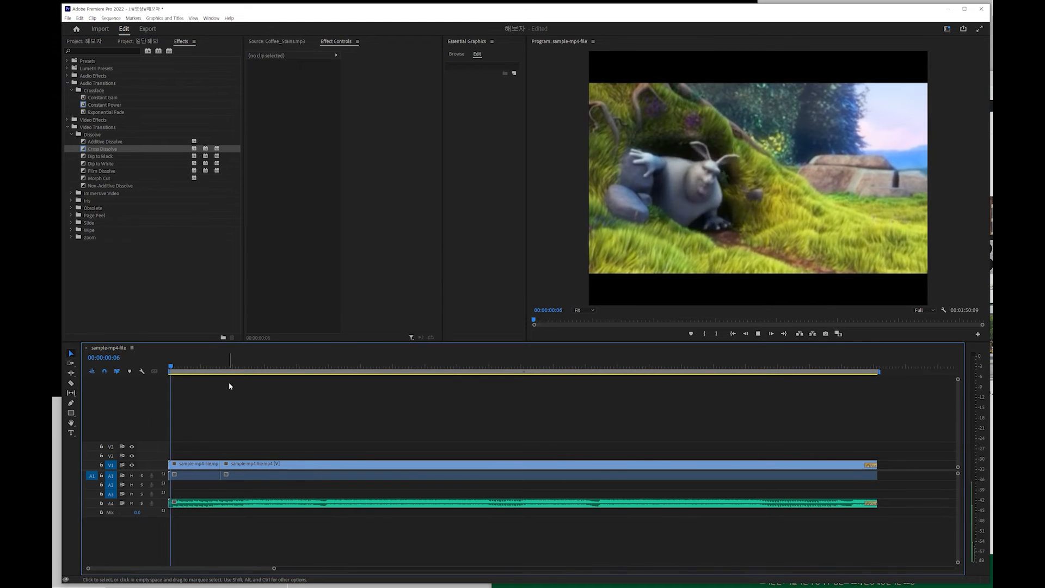
{"action": "key", "text": "space"}
{"action": "left_click_drag", "start_coordinate": [188, 367], "coordinate": [860, 403]}
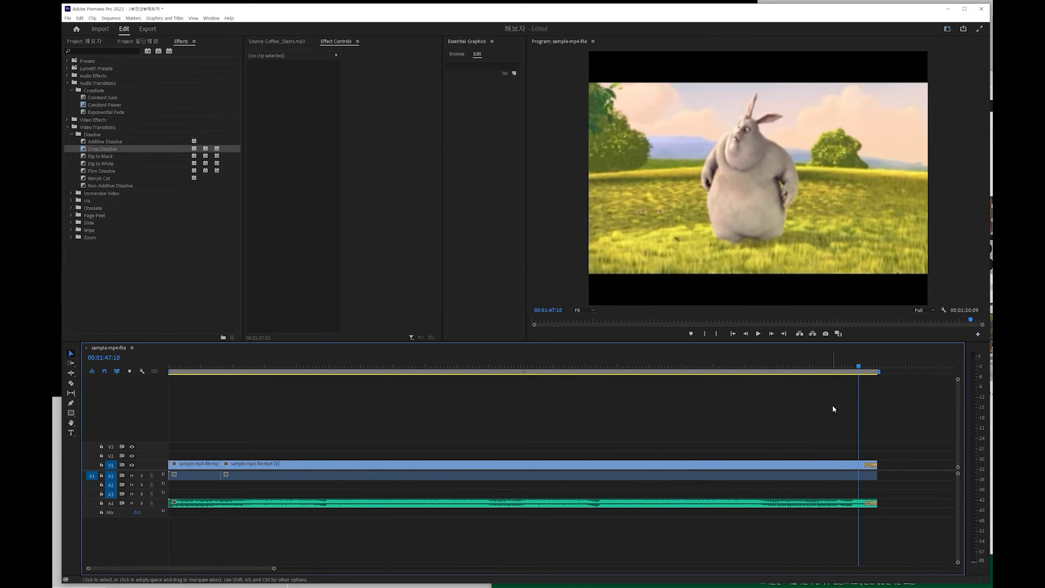
{"action": "key", "text": "space"}
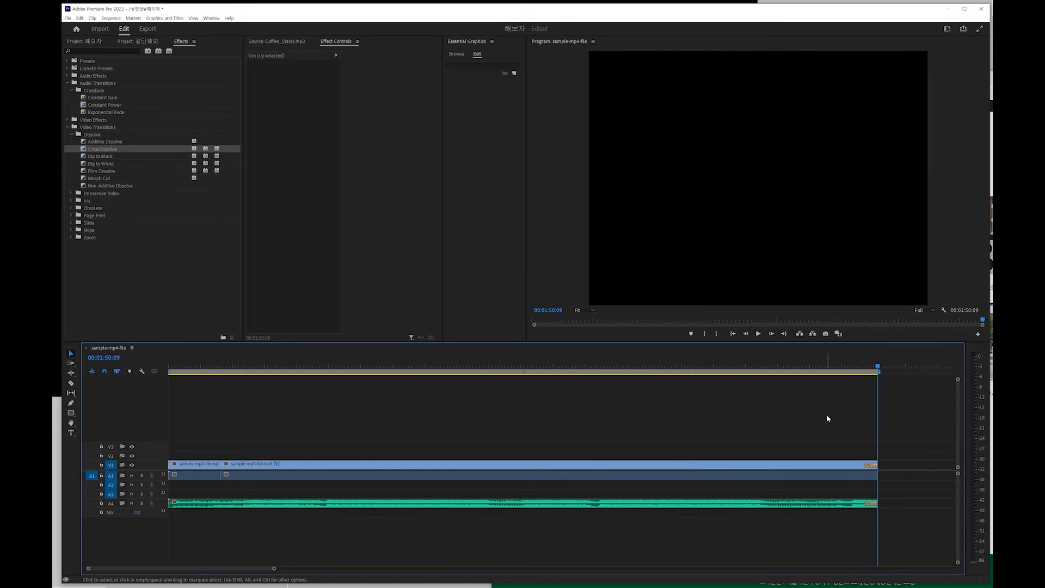
Step: Create a new text layer in the picture at the very start of the sequence
{"action": "left_click", "coordinate": [604, 366]}
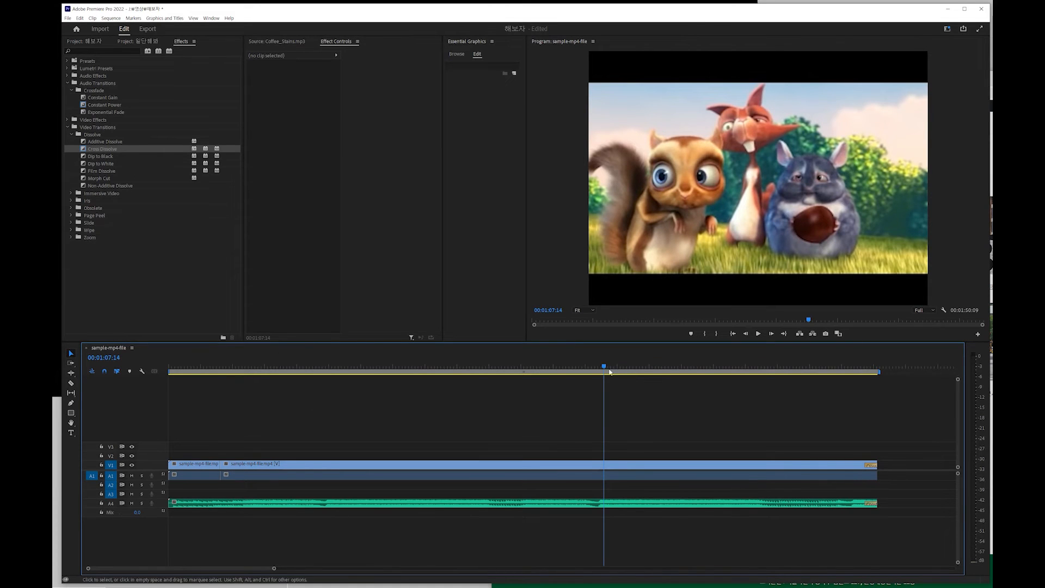
{"action": "left_click_drag", "start_coordinate": [593, 368], "coordinate": [107, 374]}
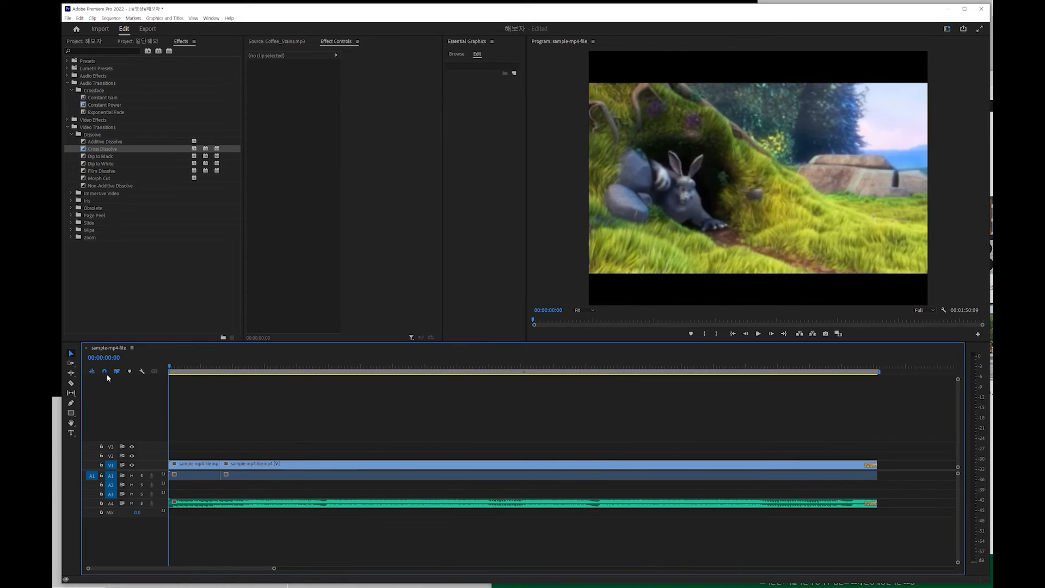
{"action": "left_click", "coordinate": [71, 433]}
{"action": "left_click", "coordinate": [681, 165]}
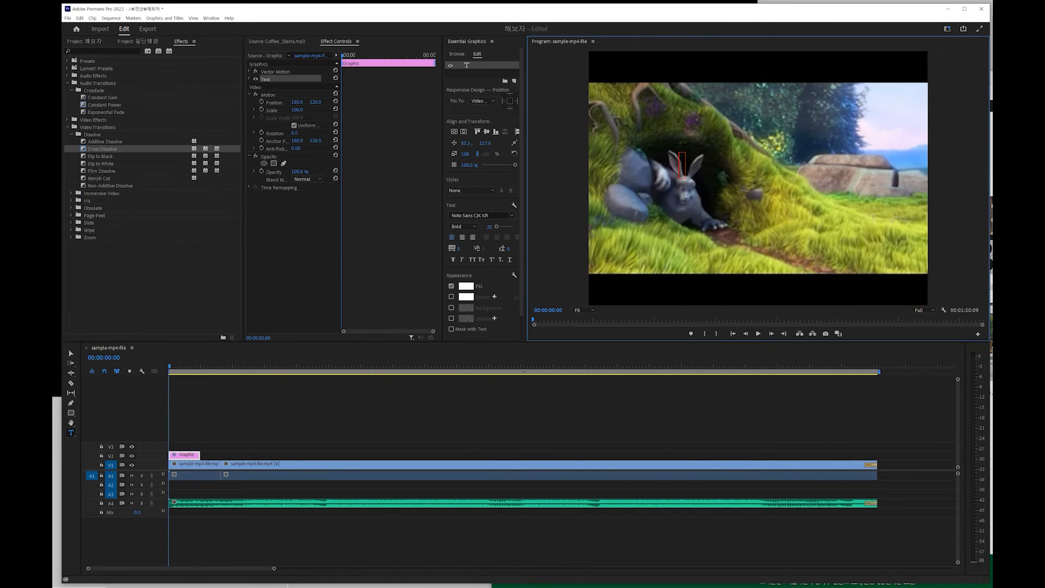
{"action": "key", "text": "Right"}
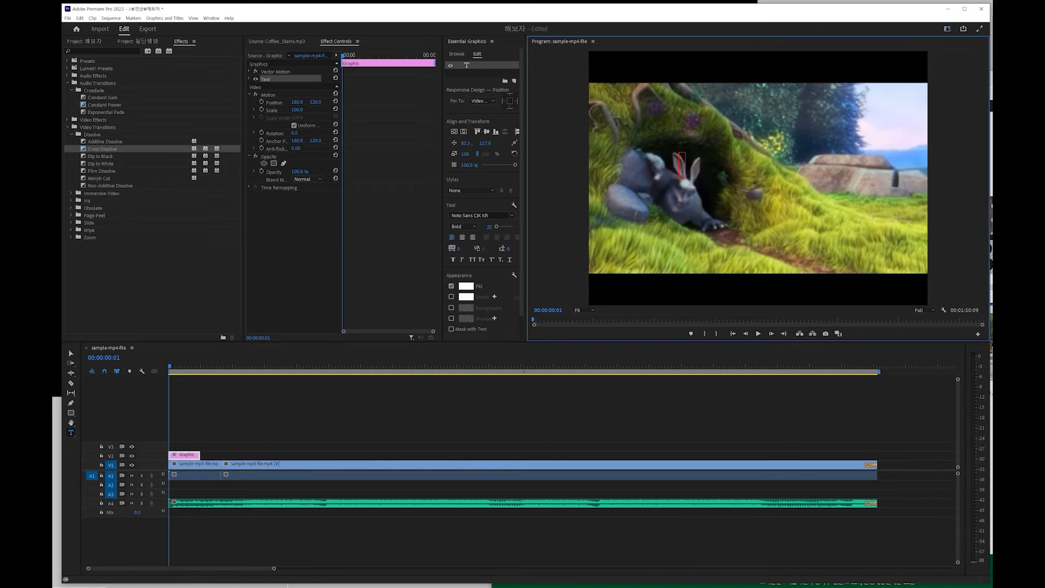
Step: Enter 해봐따 as the text of the new title
{"action": "type", "text": "goqhk"}
{"action": "key", "text": "BackSpace"}
{"action": "key", "text": "BackSpace"}
{"action": "key", "text": "BackSpace"}
{"action": "key", "text": "BackSpace"}
{"action": "key", "text": "BackSpace"}
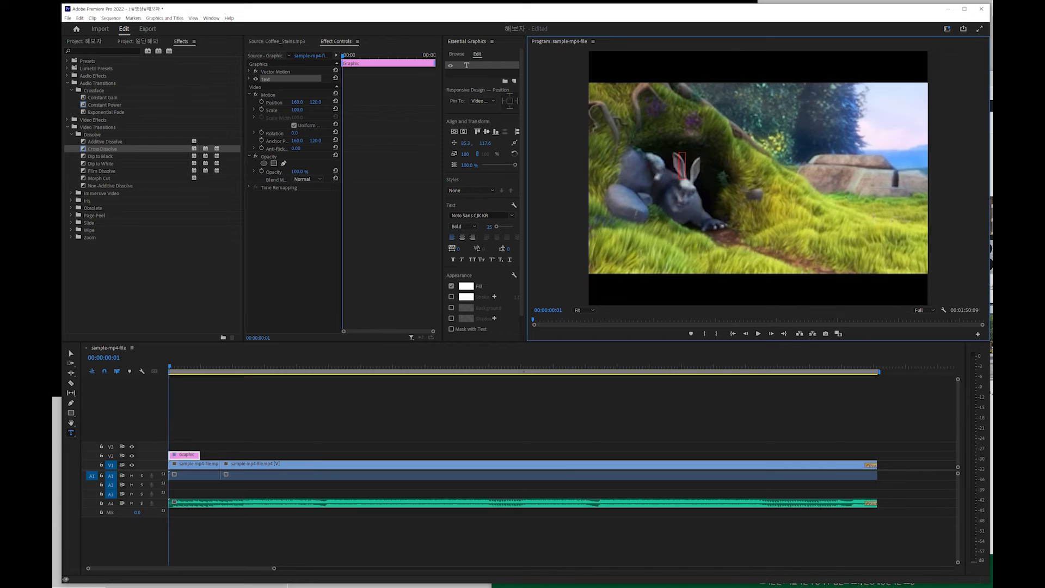
{"action": "type", "text": "해봐따"}
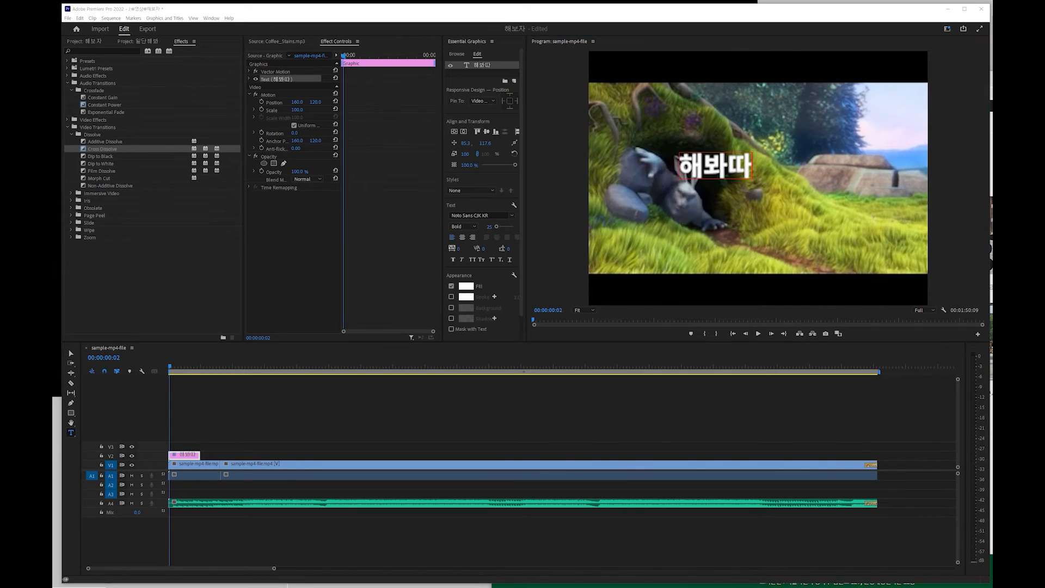
Step: Switch to Notepad and copy the caption text 일단해봐 from the planning notes
{"action": "key", "text": "alt+Tab"}
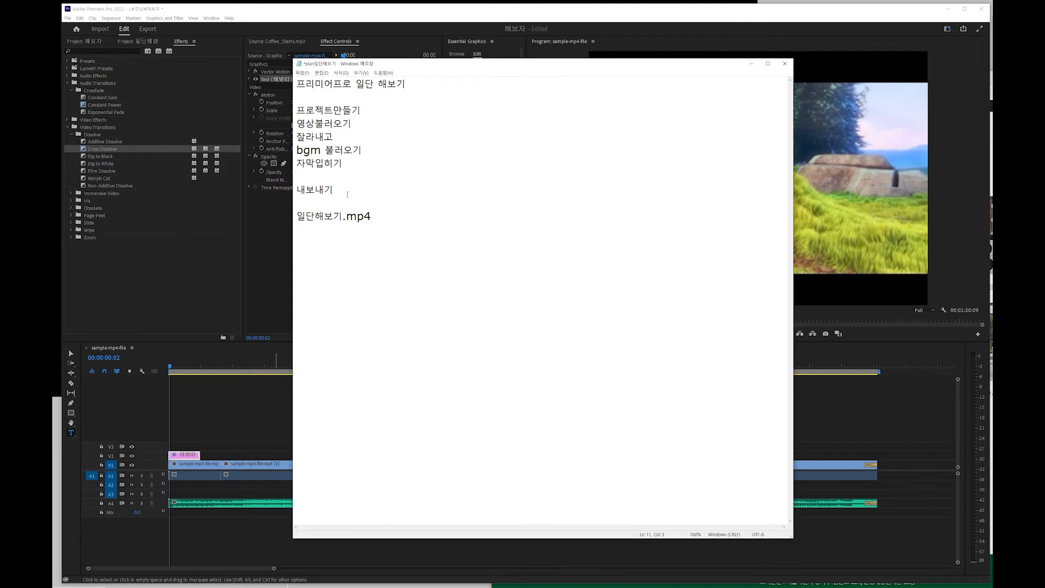
{"action": "scroll", "coordinate": [334, 170], "scroll_direction": "down", "scroll_amount": 2}
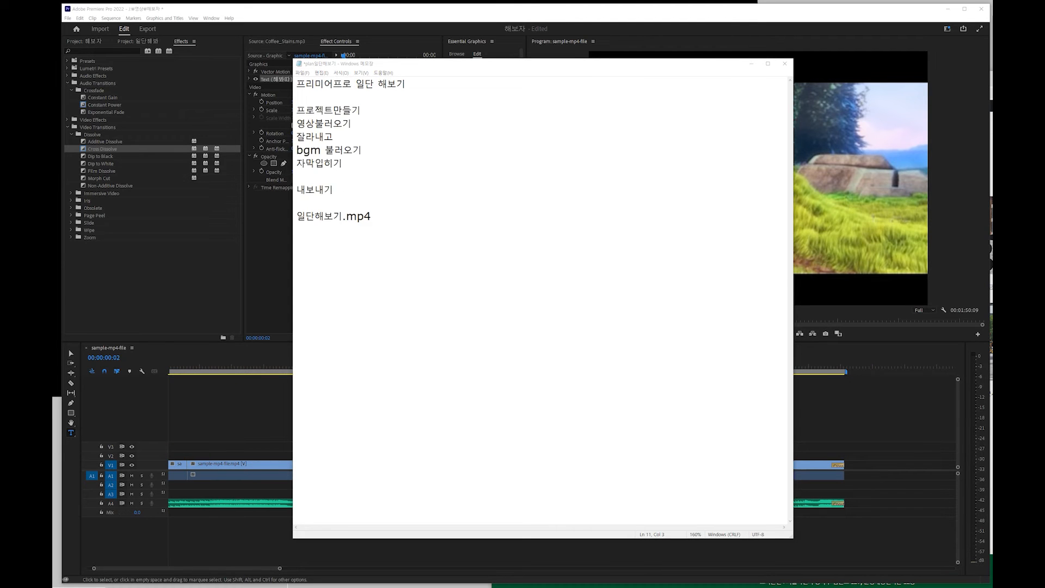
{"action": "key", "text": "alt+Tab"}
{"action": "left_click", "coordinate": [227, 218]}
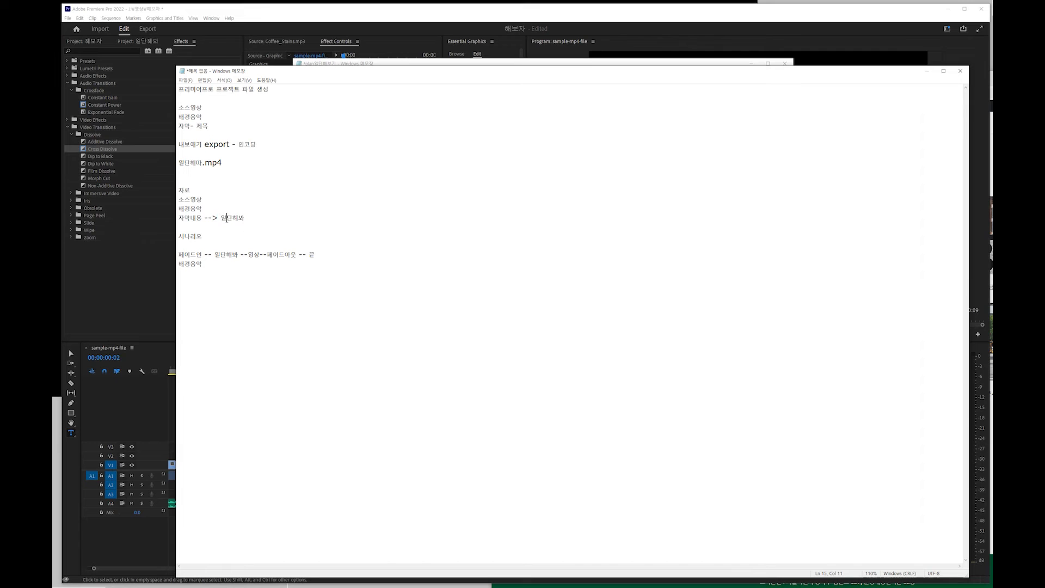
{"action": "left_click_drag", "start_coordinate": [221, 218], "coordinate": [246, 218]}
{"action": "key", "text": "ctrl+c"}
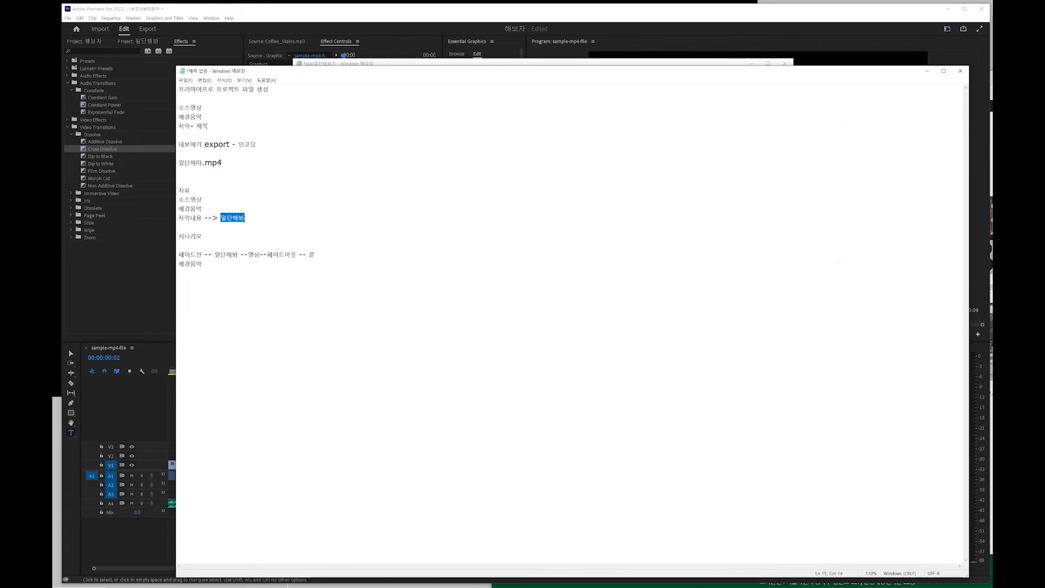
{"action": "key", "text": "alt+Tab"}
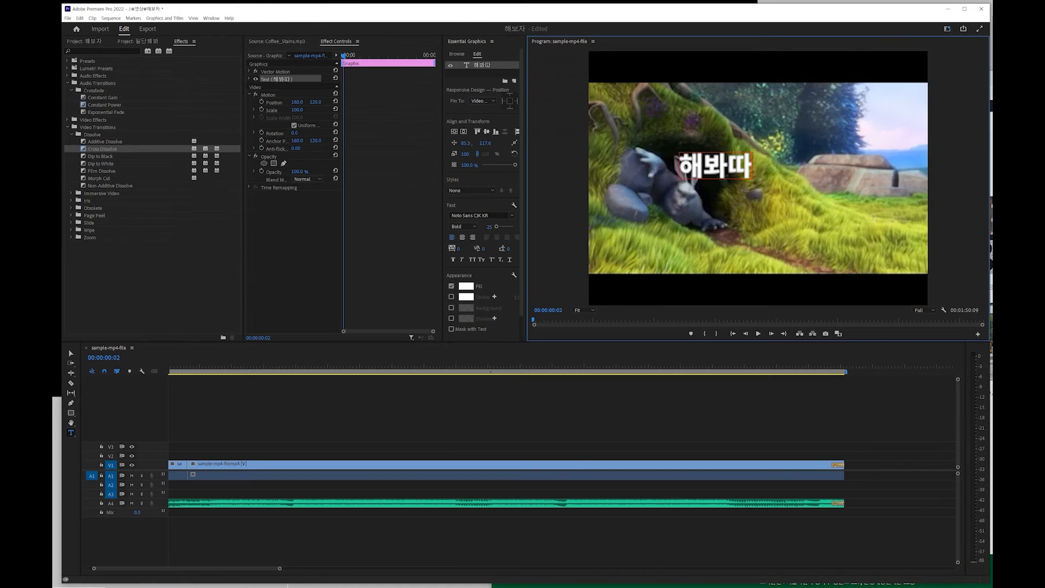
Step: Switch to Premiere Pro and replace the title's text with the copied 일단해봐
{"action": "left_click_drag", "start_coordinate": [680, 167], "coordinate": [754, 170]}
{"action": "scroll", "coordinate": [753, 170], "scroll_direction": "up", "scroll_amount": 1}
{"action": "key", "text": "ctrl+v"}
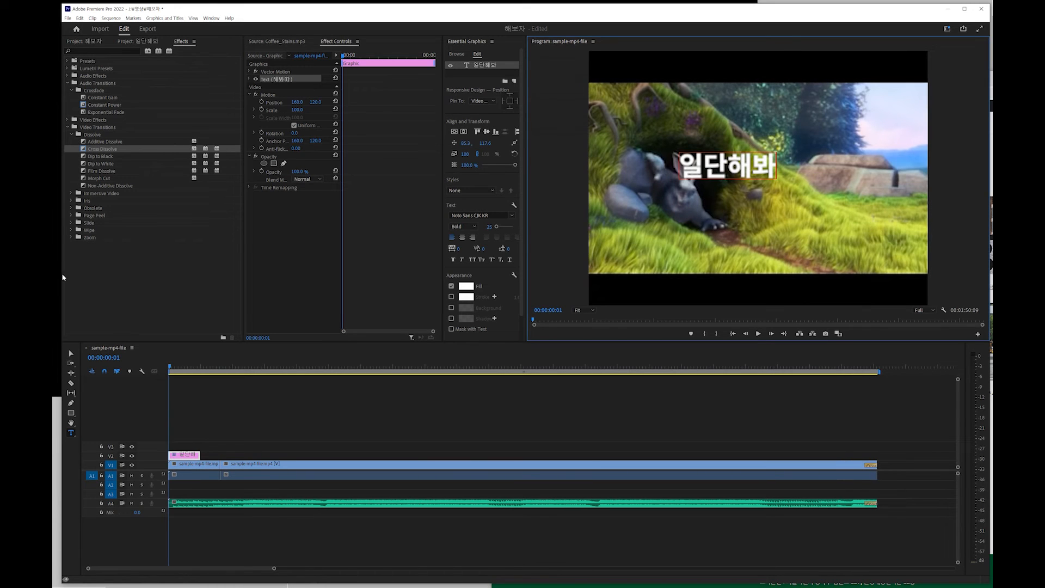
{"action": "left_click", "coordinate": [72, 354]}
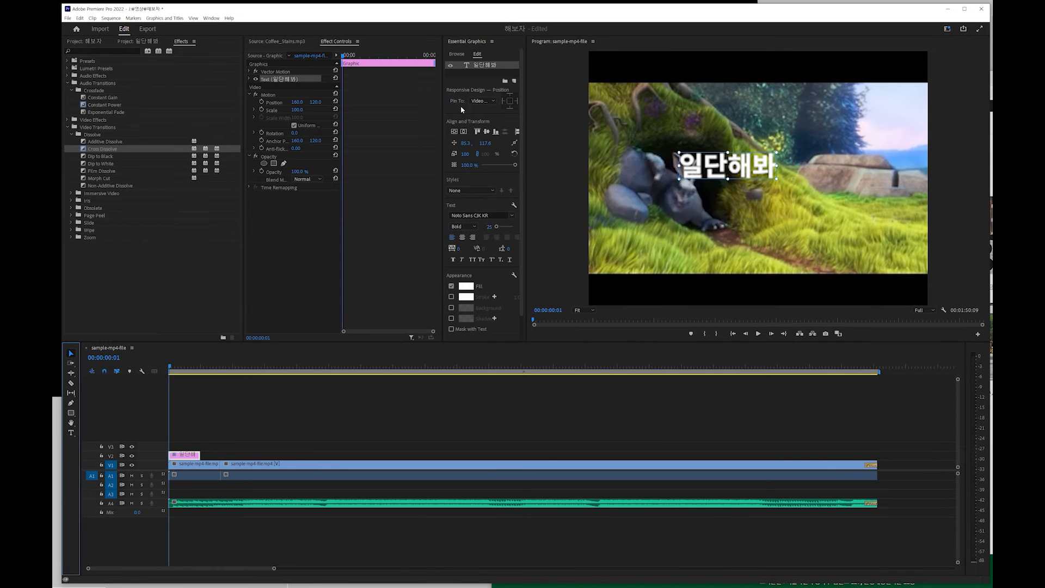
Step: Widen the title's graphics settings and centre the title vertically and horizontally in the frame
{"action": "left_click_drag", "start_coordinate": [442, 101], "coordinate": [389, 100]}
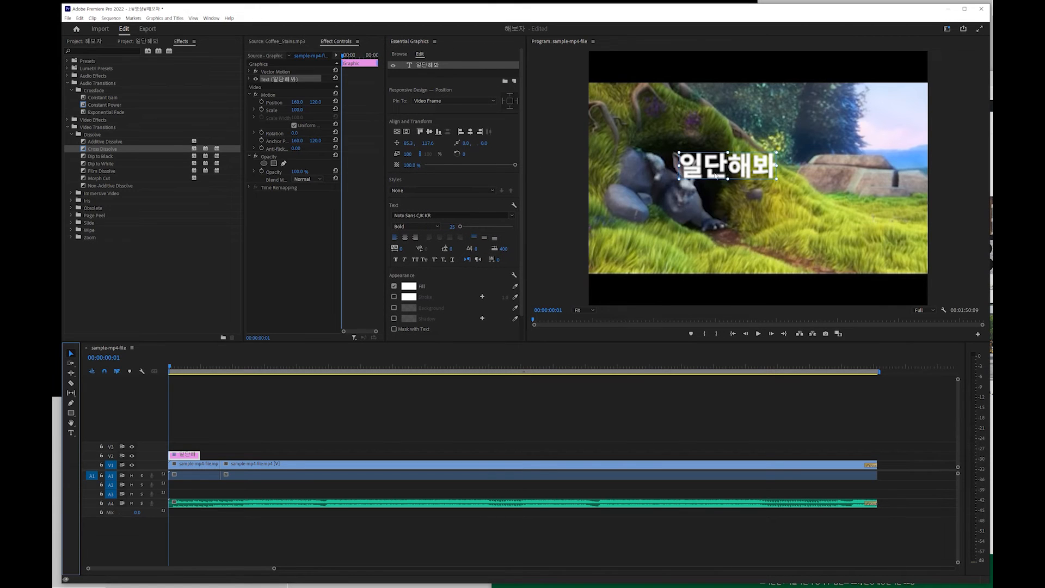
{"action": "left_click_drag", "start_coordinate": [715, 178], "coordinate": [734, 189]}
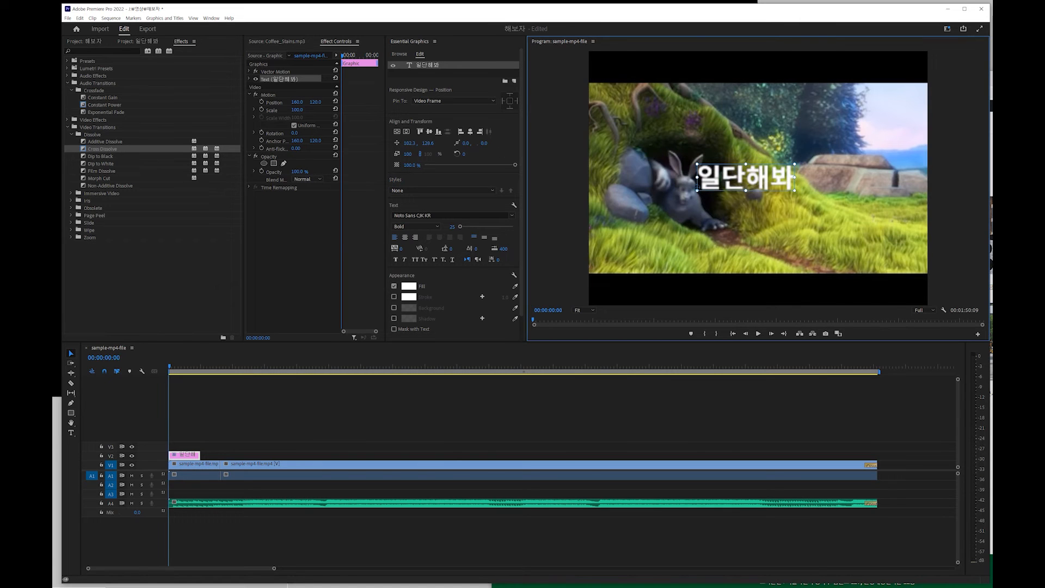
{"action": "left_click", "coordinate": [429, 134]}
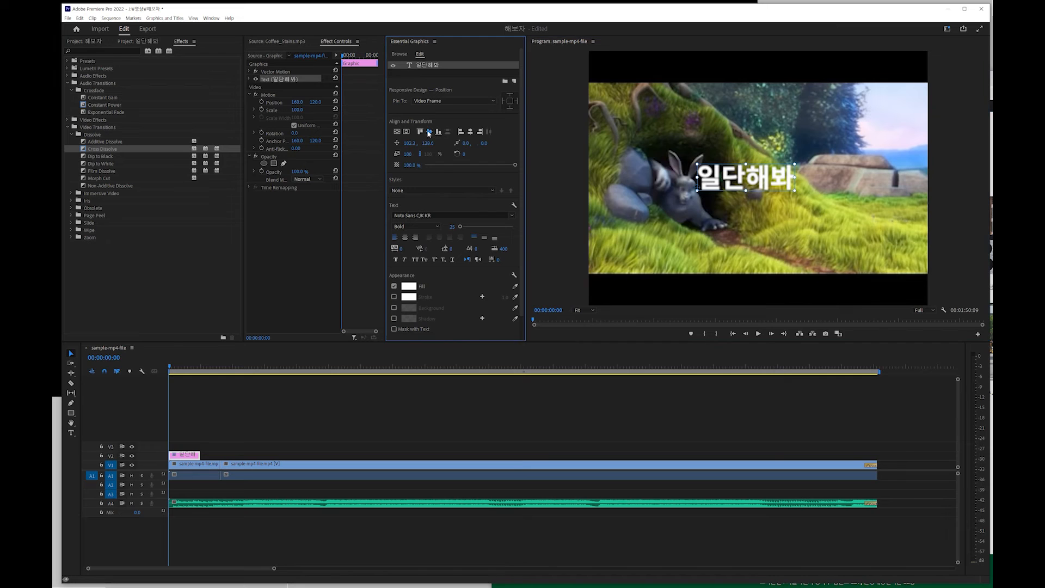
{"action": "left_click", "coordinate": [470, 133]}
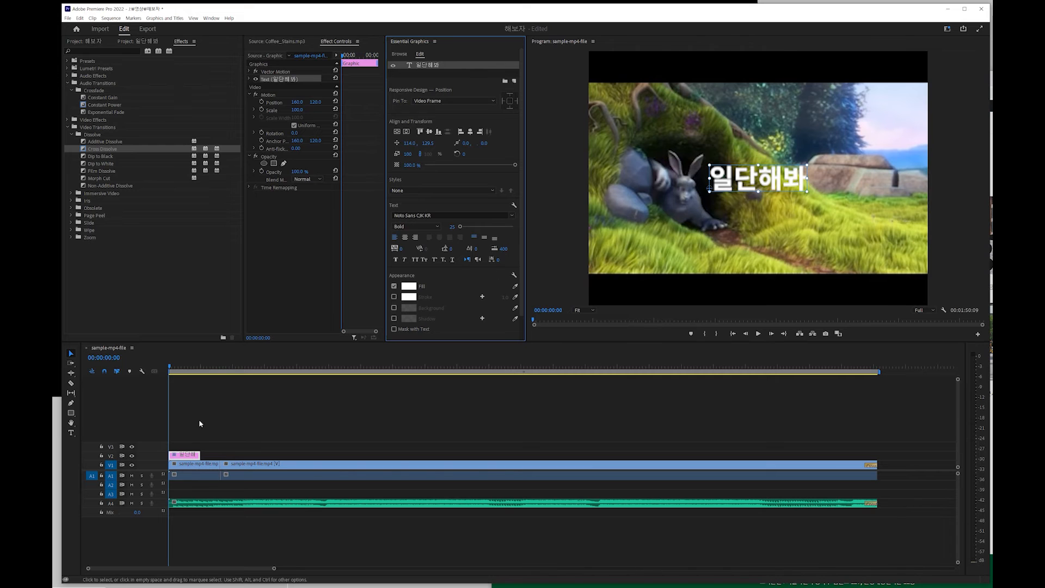
Step: Play the sequence's opening and its last two seconds to review the title and the fade-out
{"action": "key", "text": "space"}
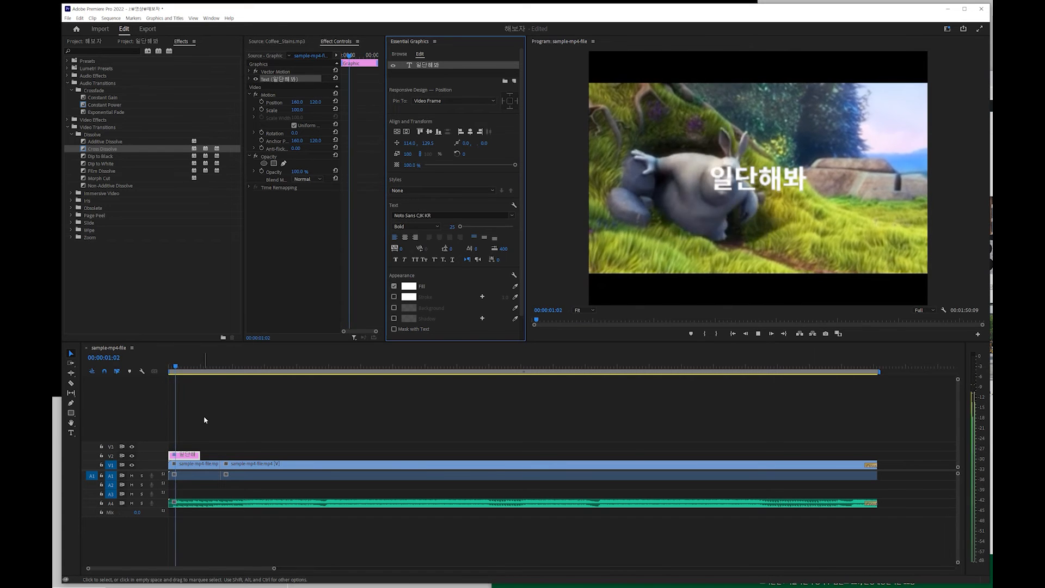
{"action": "key", "text": "space"}
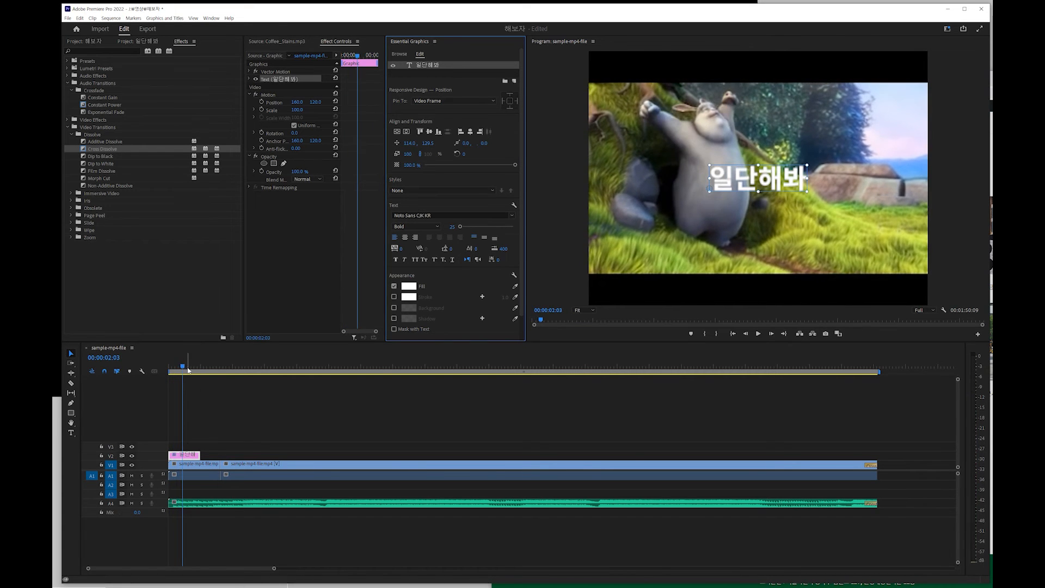
{"action": "left_click_drag", "start_coordinate": [185, 368], "coordinate": [166, 370]}
{"action": "key", "text": "space"}
{"action": "key", "text": "space"}
{"action": "left_click_drag", "start_coordinate": [185, 369], "coordinate": [865, 398]}
{"action": "key", "text": "space"}
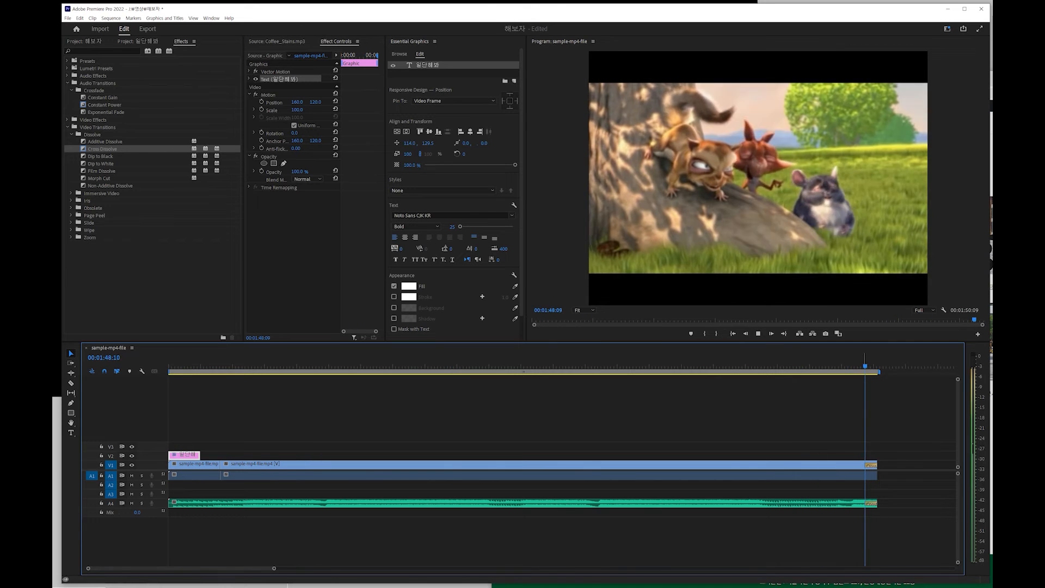
{"action": "key", "text": "space"}
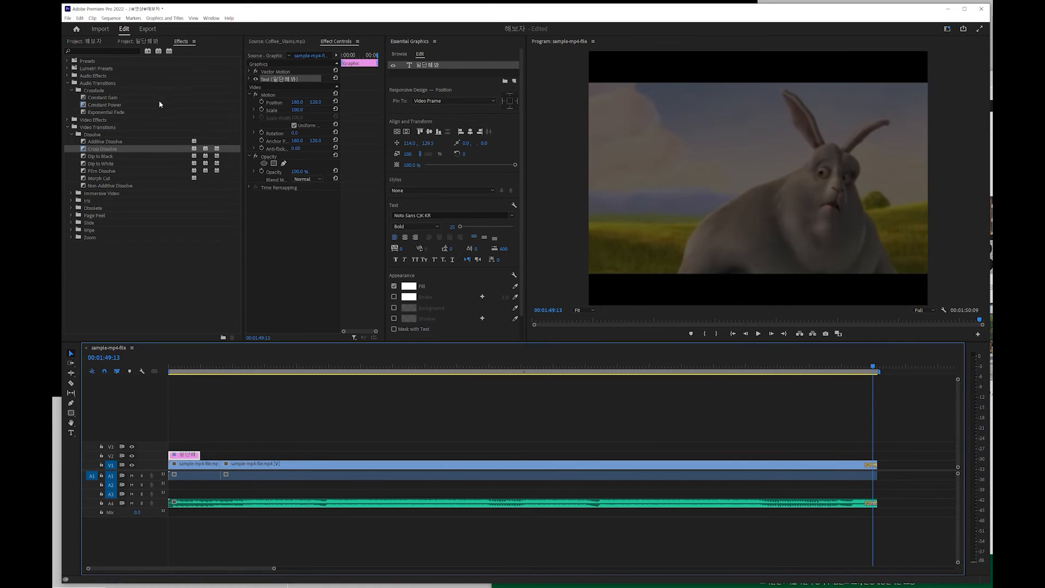
Step: Apply a Dip to Black transition to the start of the first clip on V1 and play the opening
{"action": "left_click", "coordinate": [217, 369]}
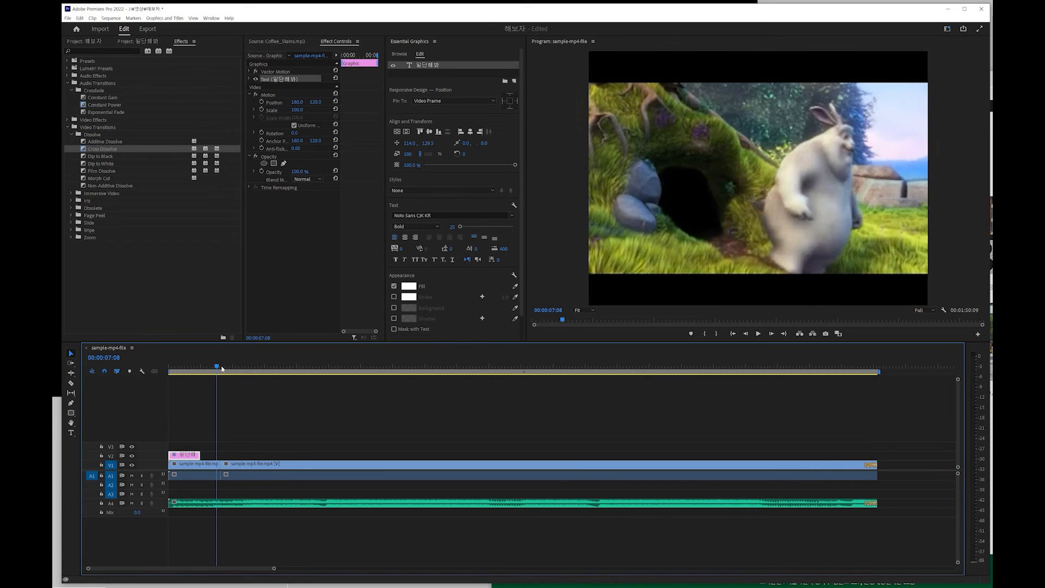
{"action": "left_click", "coordinate": [251, 388]}
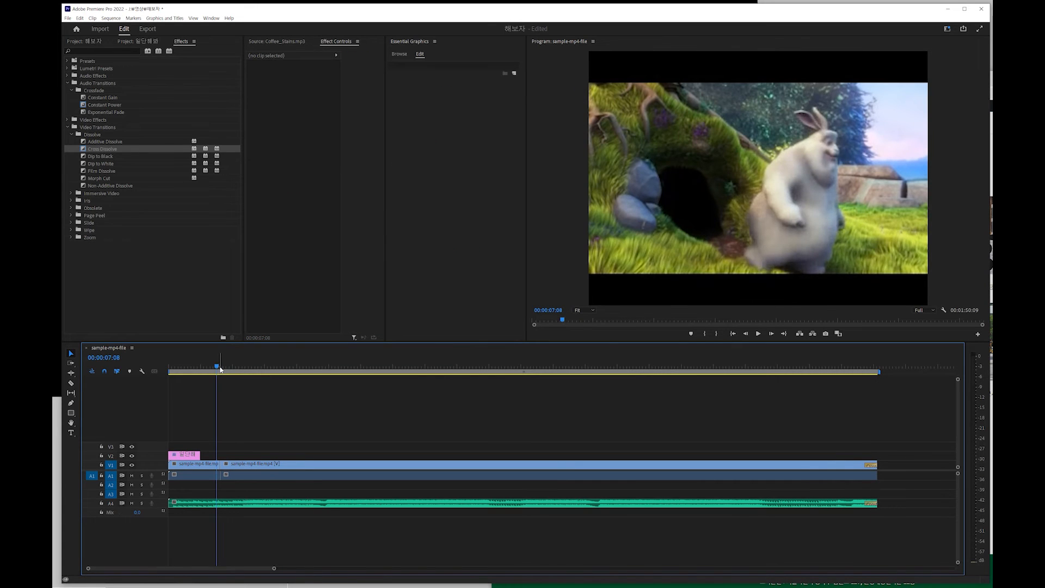
{"action": "left_click_drag", "start_coordinate": [218, 367], "coordinate": [121, 362]}
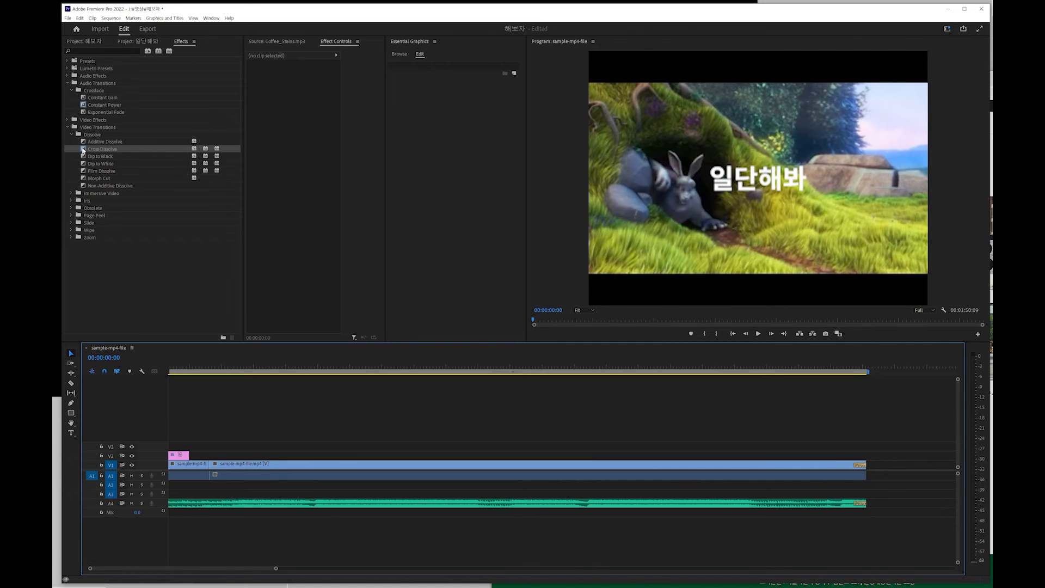
{"action": "left_click", "coordinate": [84, 158]}
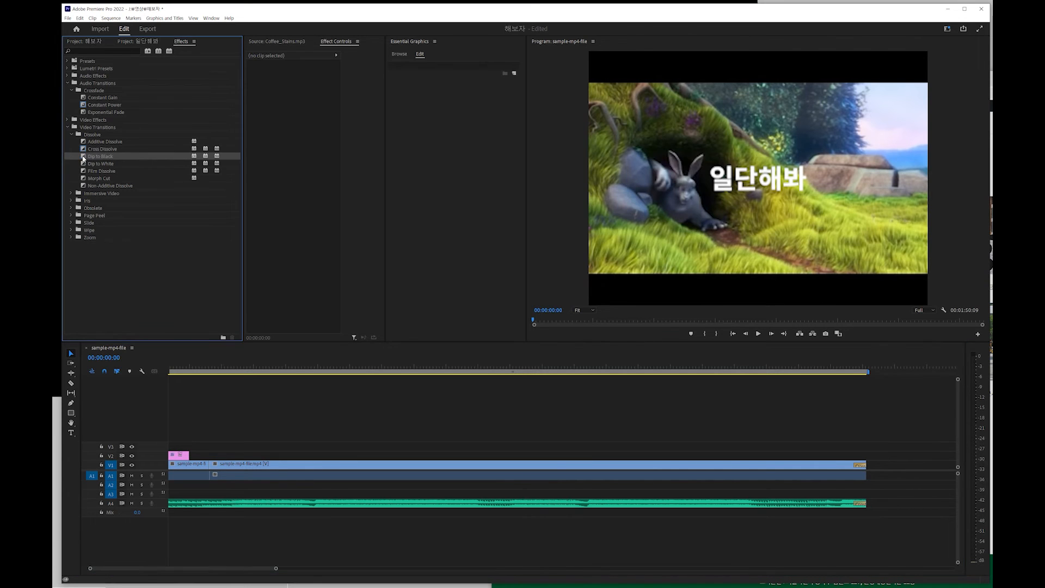
{"action": "left_click_drag", "start_coordinate": [100, 157], "coordinate": [174, 466]}
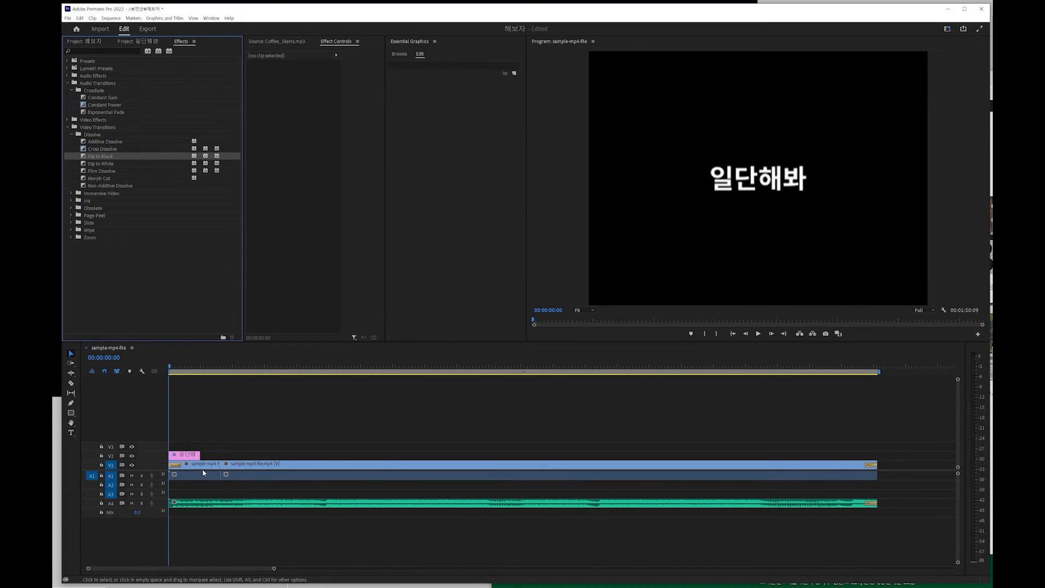
{"action": "key", "text": "space"}
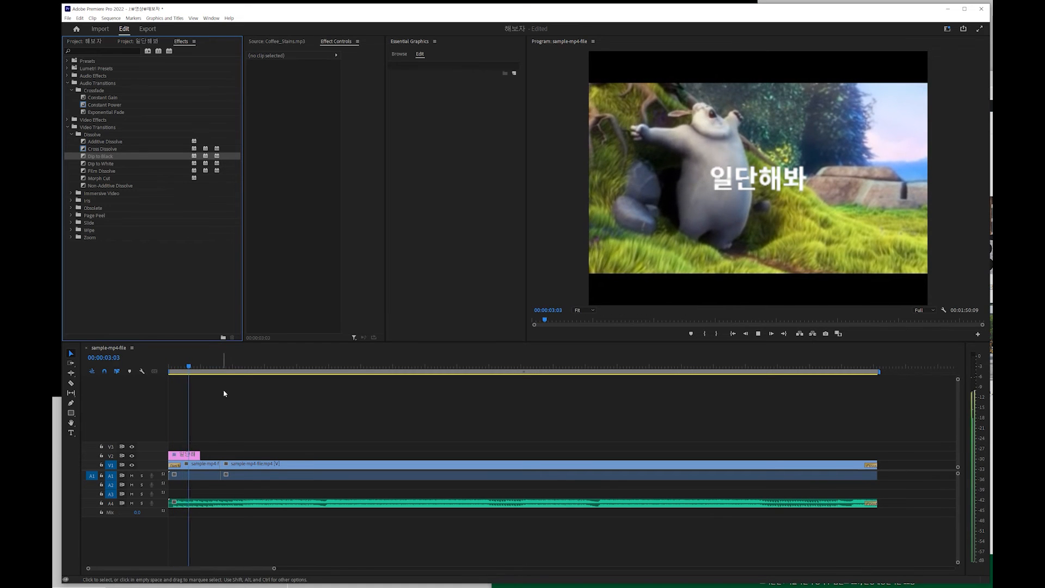
Step: Set the duration of the Dip to Black at the start of the first V1 clip to 00:00:04:00
{"action": "left_click_drag", "start_coordinate": [196, 368], "coordinate": [164, 391]}
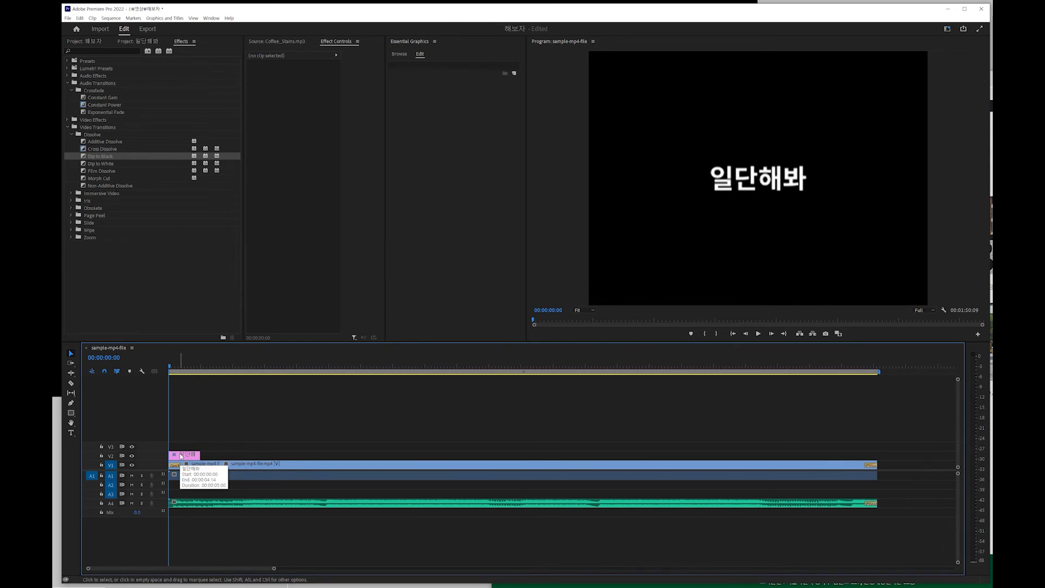
{"action": "key", "text": "equal"}
{"action": "key", "text": "equal"}
{"action": "key", "text": "equal"}
{"action": "left_click_drag", "start_coordinate": [170, 370], "coordinate": [196, 368]}
{"action": "left_click", "coordinate": [198, 465]}
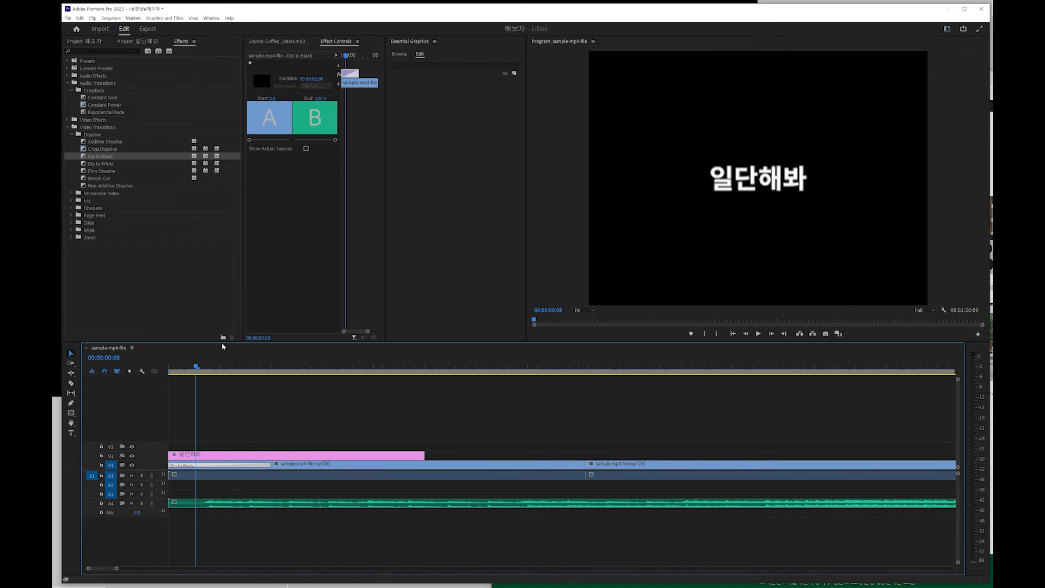
{"action": "left_click", "coordinate": [311, 79]}
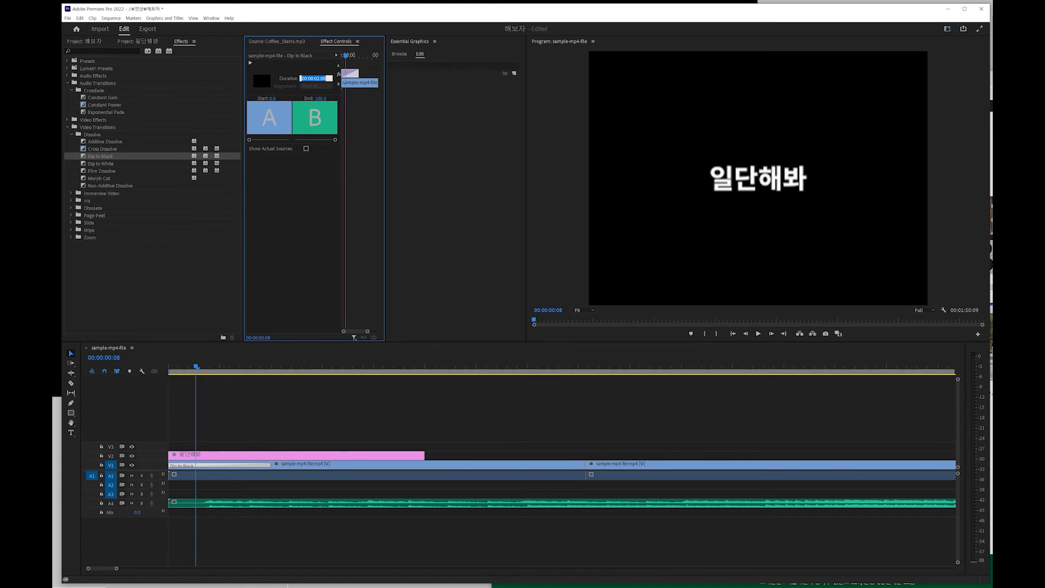
{"action": "key", "text": "Return"}
{"action": "left_click", "coordinate": [249, 390]}
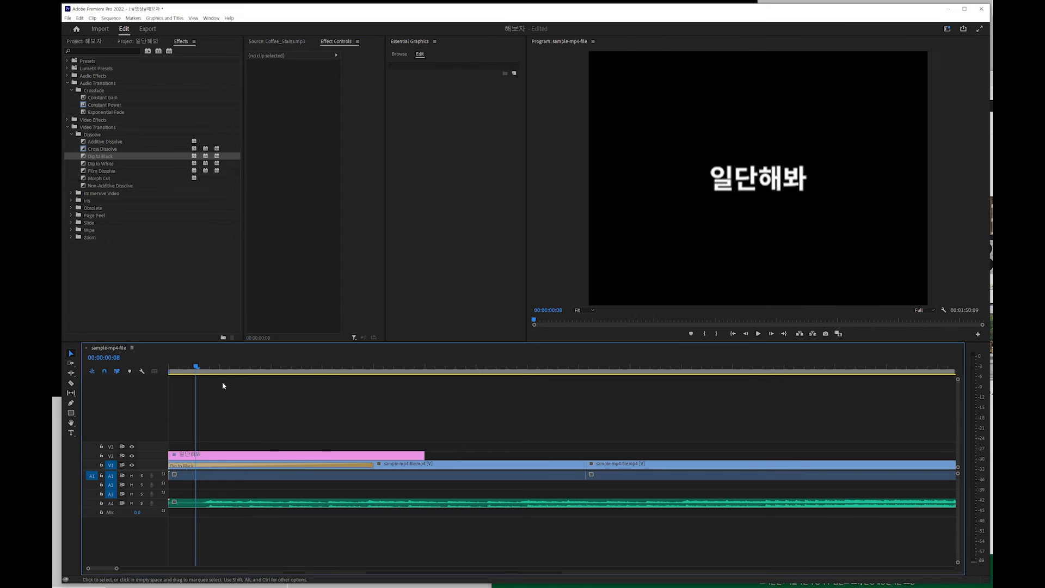
Step: Play the sequence from its start to review the length of the opening fade-in
{"action": "left_click_drag", "start_coordinate": [196, 366], "coordinate": [131, 364]}
{"action": "key", "text": "space"}
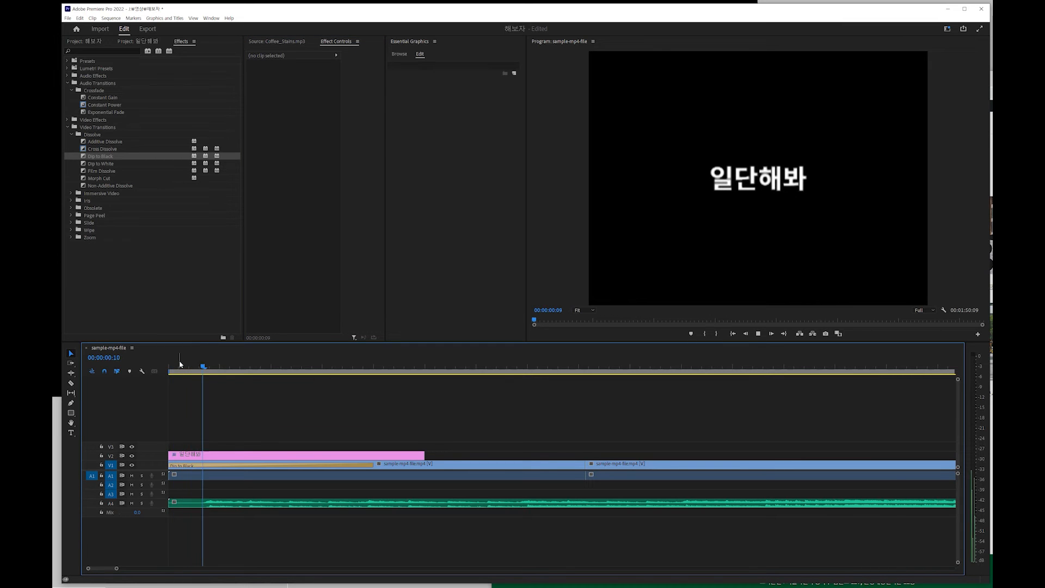
{"action": "key", "text": "minus"}
{"action": "key", "text": "minus"}
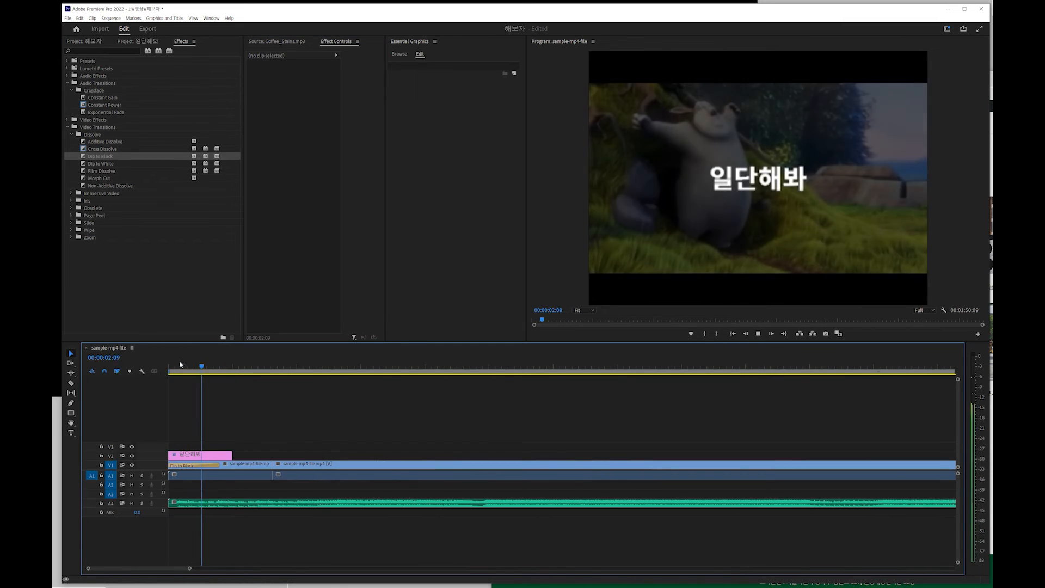
{"action": "key", "text": "space"}
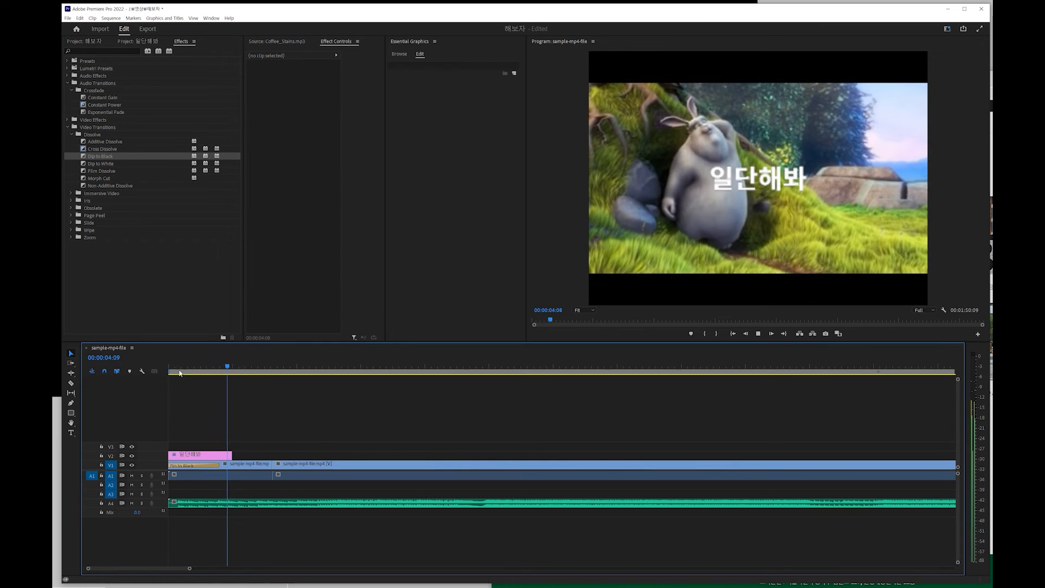
Step: Shorten the opening Dip to Black on V1 to a duration of 00:00:03:11 and play the opening
{"action": "left_click", "coordinate": [204, 466]}
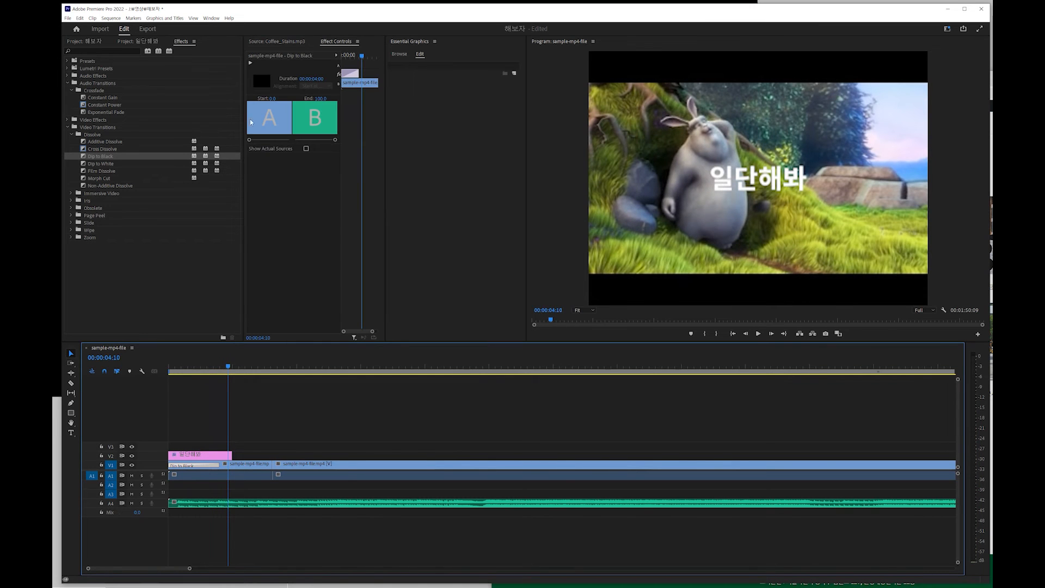
{"action": "mouse_move", "coordinate": [312, 79]}
{"action": "left_mouse_down"}
{"action": "mouse_move", "coordinate": [299, 78]}
{"action": "mouse_move", "coordinate": [309, 79]}
{"action": "left_mouse_up"}
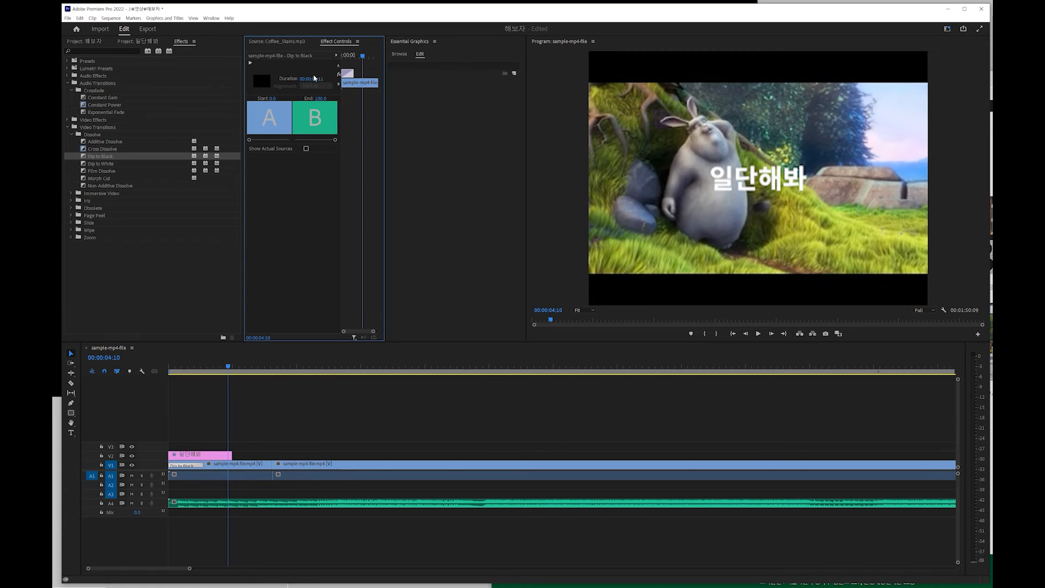
{"action": "left_click", "coordinate": [310, 79]}
{"action": "key", "text": "Return"}
{"action": "left_click_drag", "start_coordinate": [228, 367], "coordinate": [116, 362]}
{"action": "key", "text": "space"}
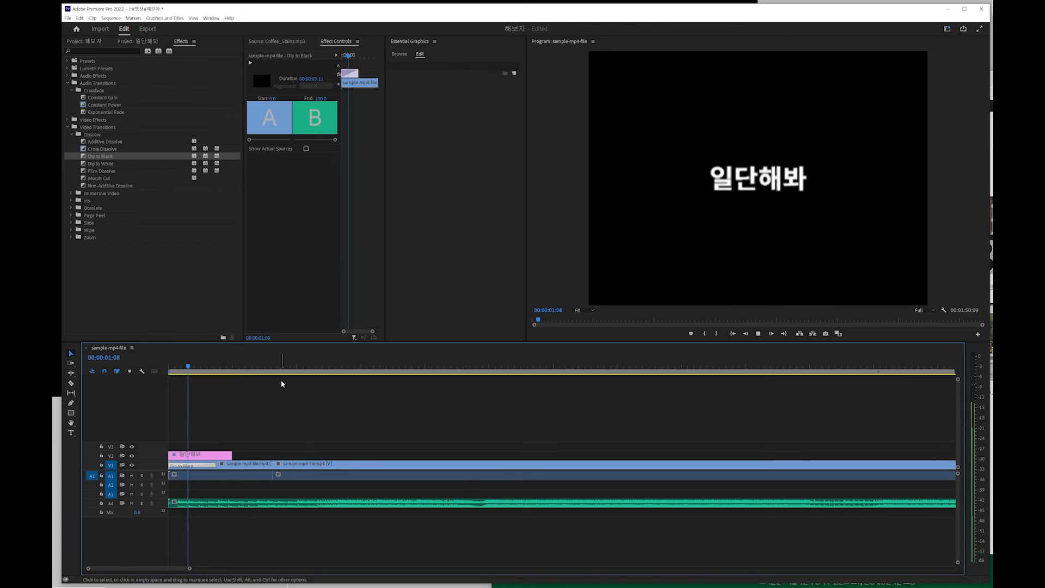
{"action": "key", "text": "space"}
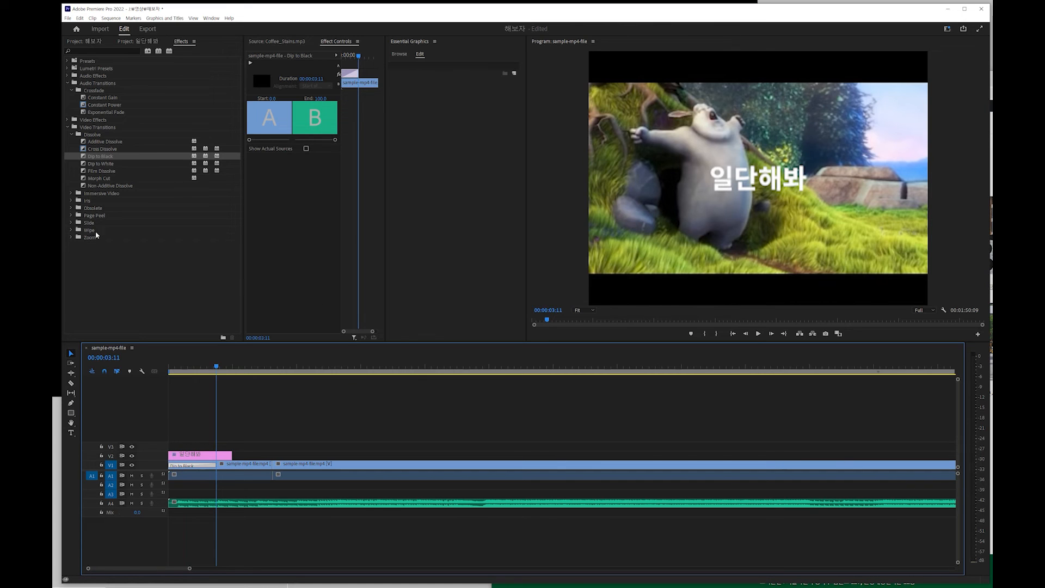
Step: Apply a Cross Dissolve to the start of the 일단해봐 title on V2 and play the opening
{"action": "left_click", "coordinate": [188, 456]}
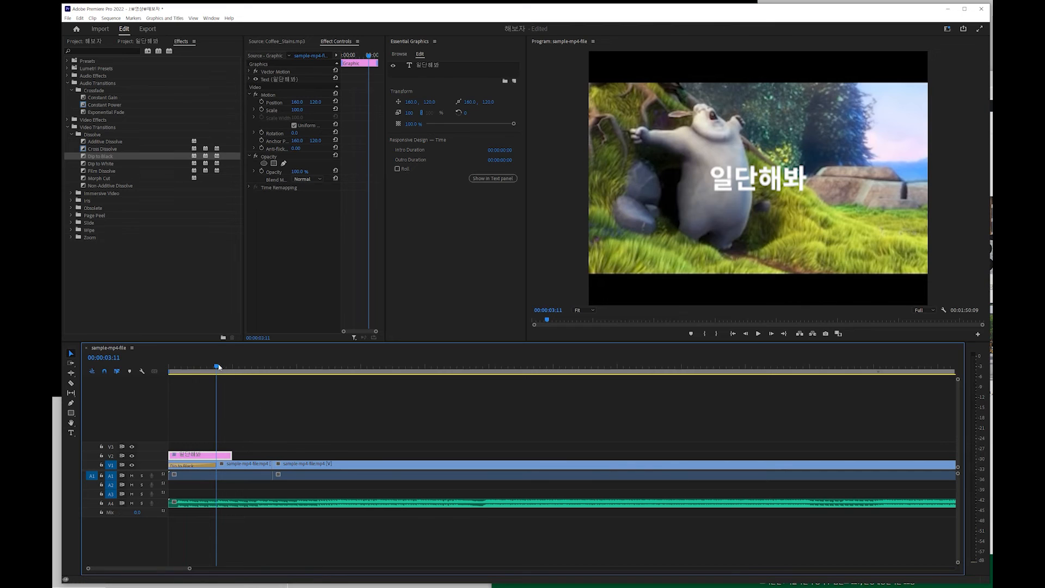
{"action": "key", "text": "Home"}
{"action": "key", "text": "space"}
{"action": "key", "text": "space"}
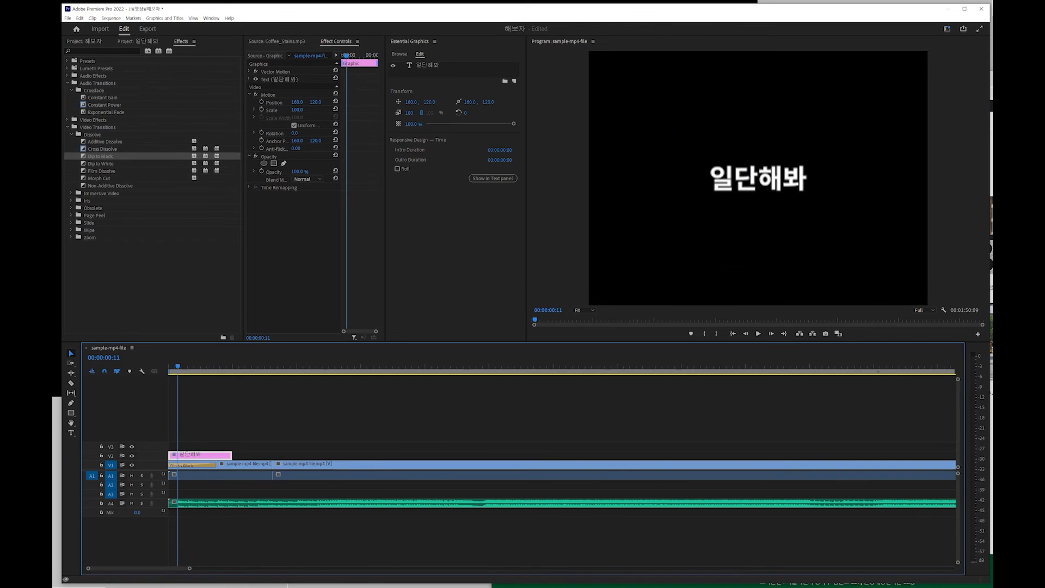
{"action": "left_click", "coordinate": [210, 402]}
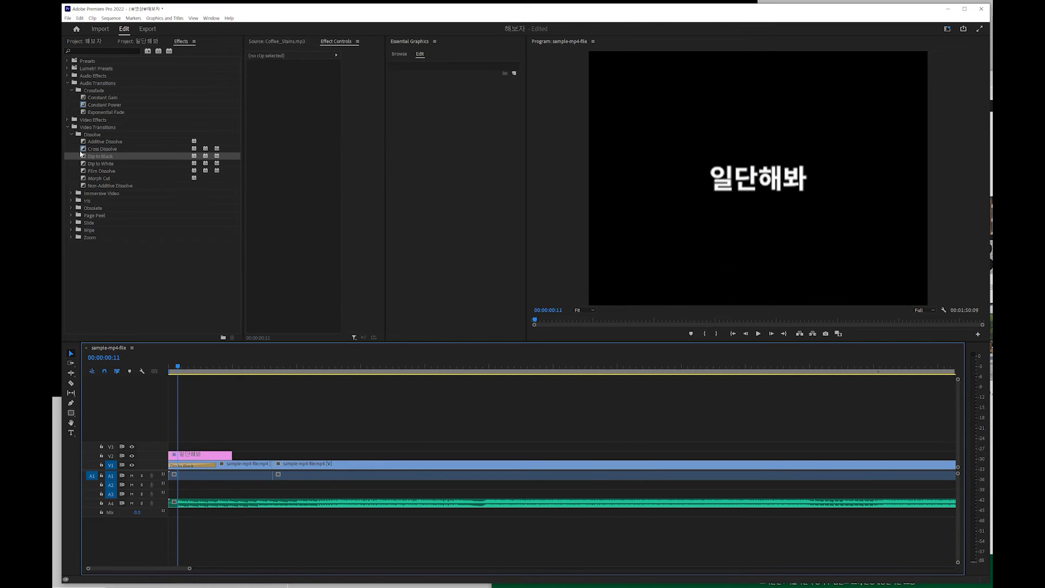
{"action": "left_click_drag", "start_coordinate": [85, 150], "coordinate": [174, 455]}
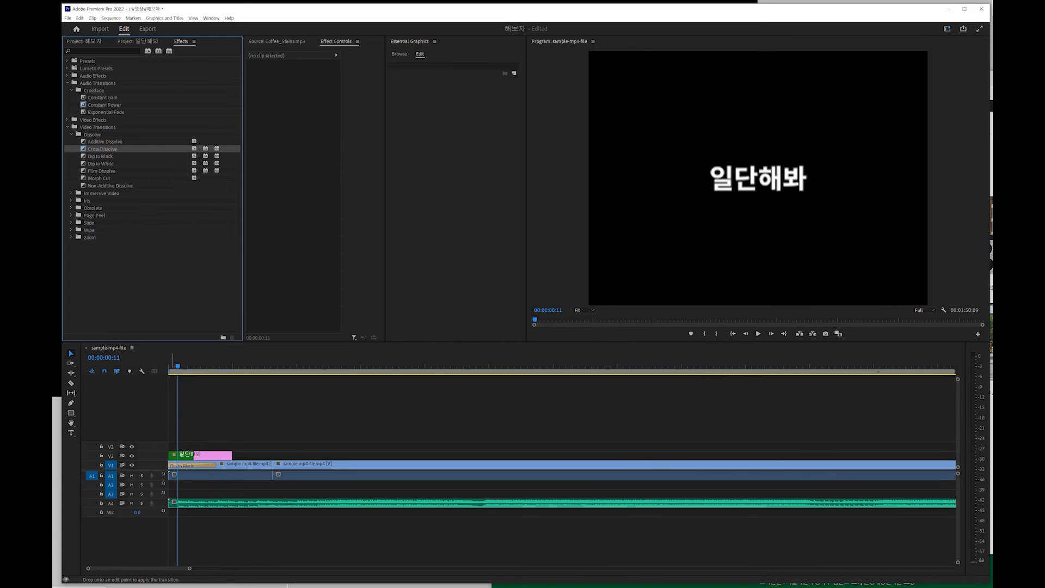
{"action": "left_click_drag", "start_coordinate": [181, 368], "coordinate": [113, 360]}
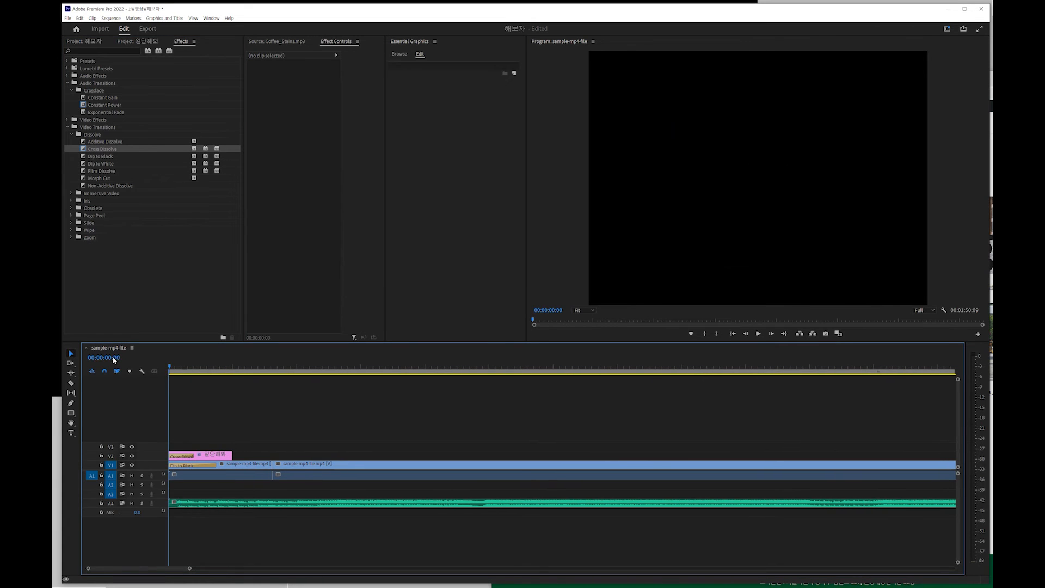
{"action": "key", "text": "space"}
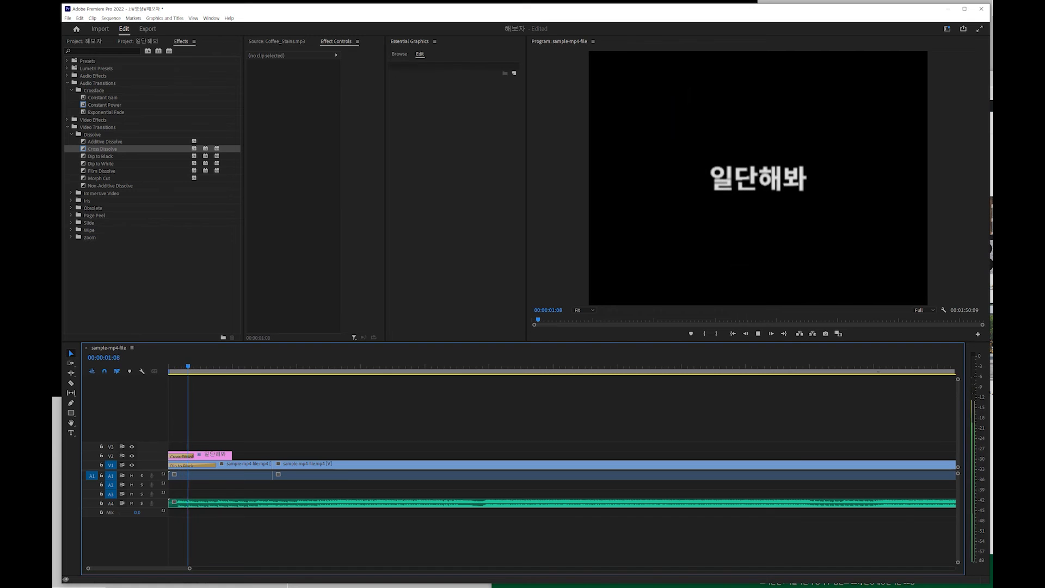
{"action": "key", "text": "space"}
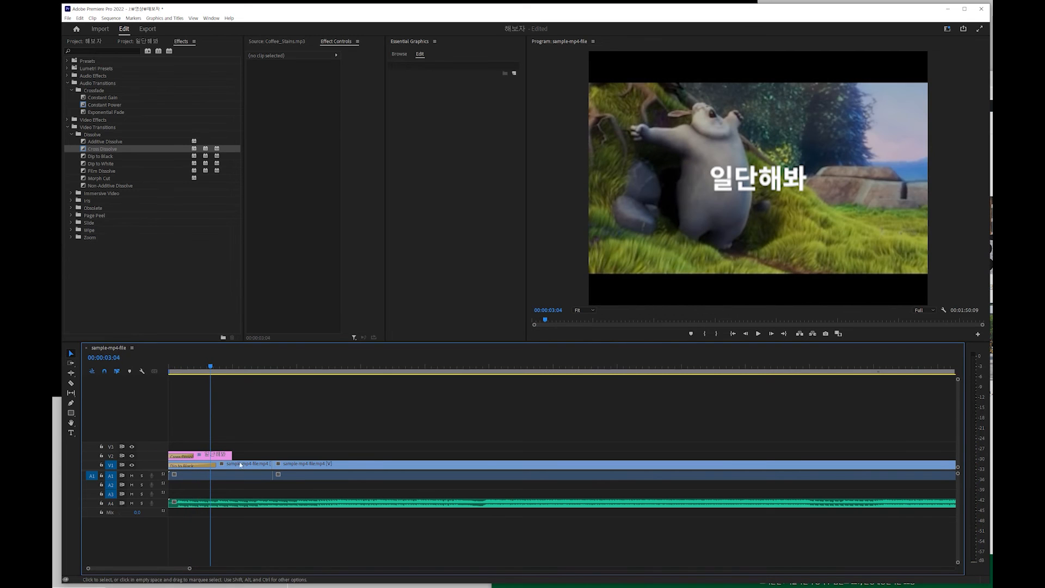
Step: Extend the end of the 일단해봐 title to just before the first V1 cut and apply a Cross Dissolve to that end
{"action": "mouse_move", "coordinate": [252, 456]}
{"action": "left_mouse_down"}
{"action": "mouse_move", "coordinate": [417, 456]}
{"action": "mouse_move", "coordinate": [245, 456]}
{"action": "mouse_move", "coordinate": [361, 456]}
{"action": "mouse_move", "coordinate": [265, 456]}
{"action": "left_mouse_up"}
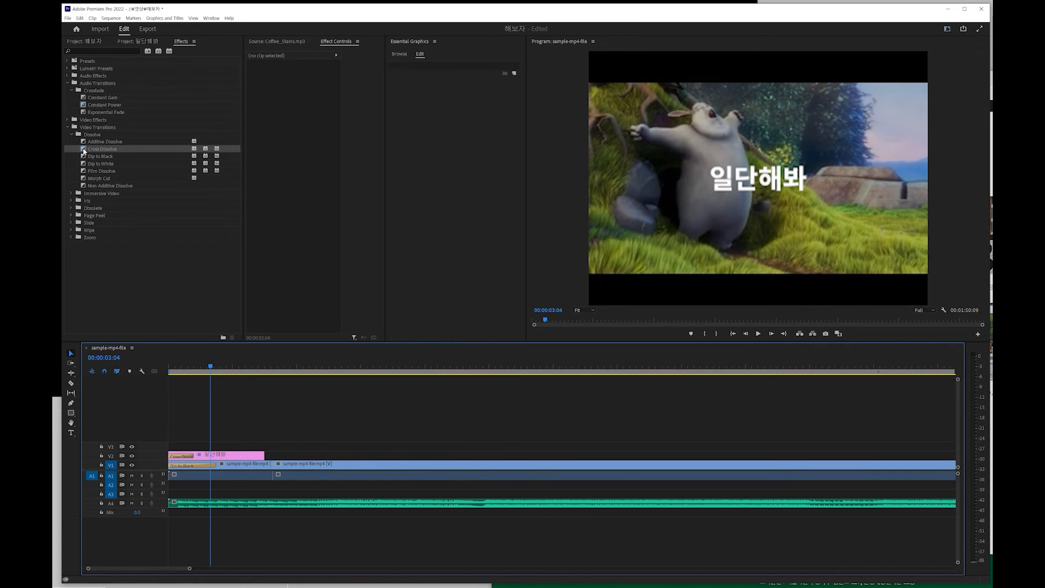
{"action": "left_click_drag", "start_coordinate": [83, 150], "coordinate": [254, 462]}
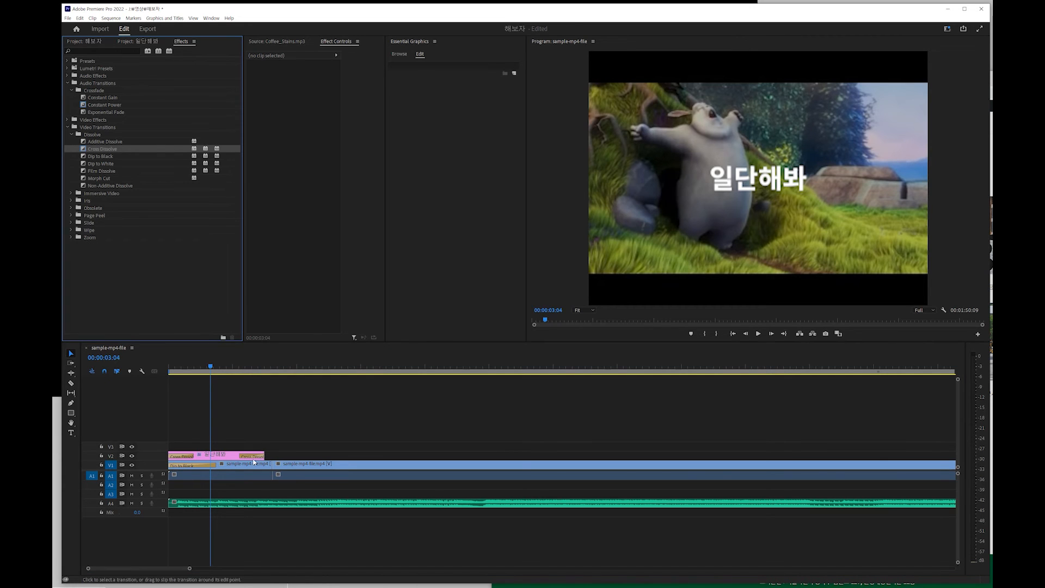
{"action": "left_click", "coordinate": [253, 457]}
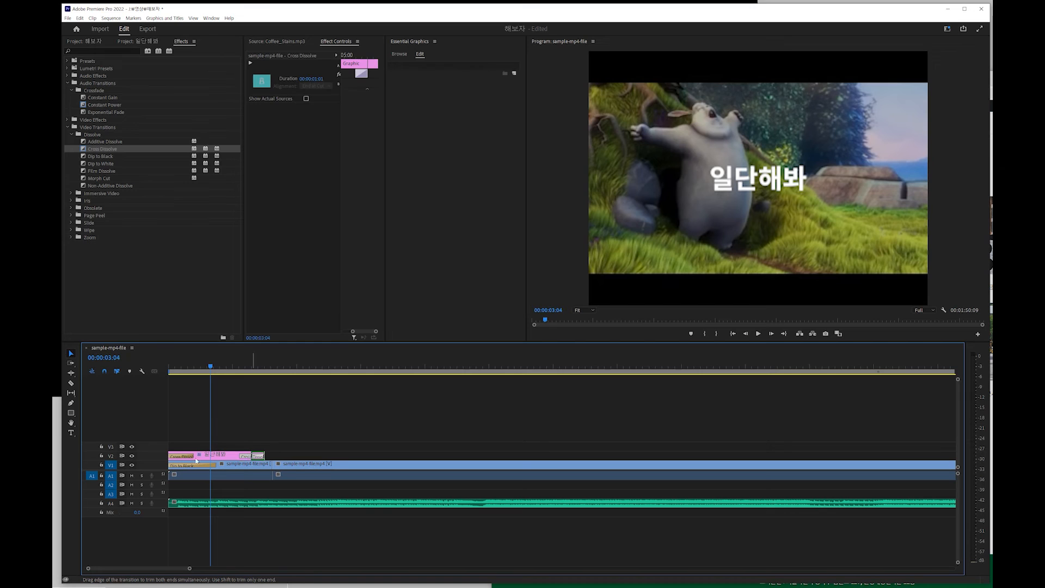
Step: Set the durations of both Cross Dissolves on the 일단해봐 title to 1 second, entering 100
{"action": "left_click_drag", "start_coordinate": [196, 461], "coordinate": [194, 459]}
{"action": "left_click", "coordinate": [312, 79]}
{"action": "type", "text": "100"}
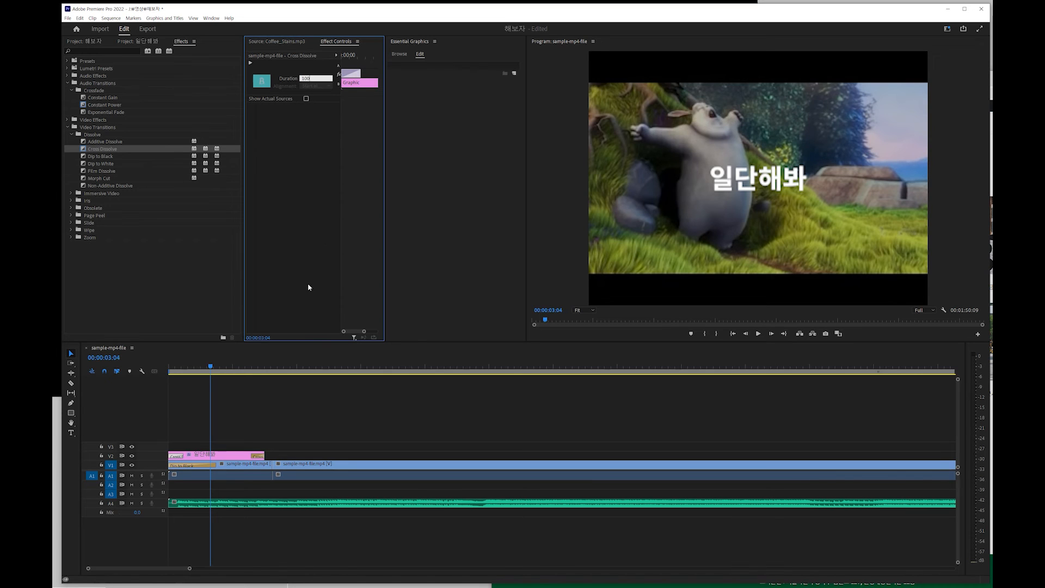
{"action": "left_click", "coordinate": [281, 437]}
{"action": "left_click", "coordinate": [259, 457]}
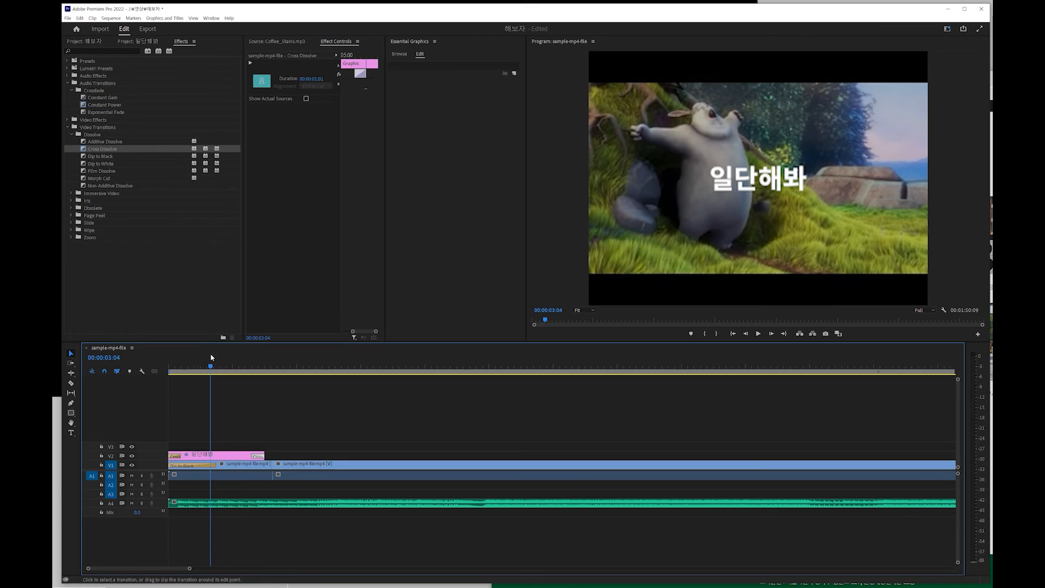
{"action": "left_click", "coordinate": [313, 78]}
{"action": "type", "text": "100"}
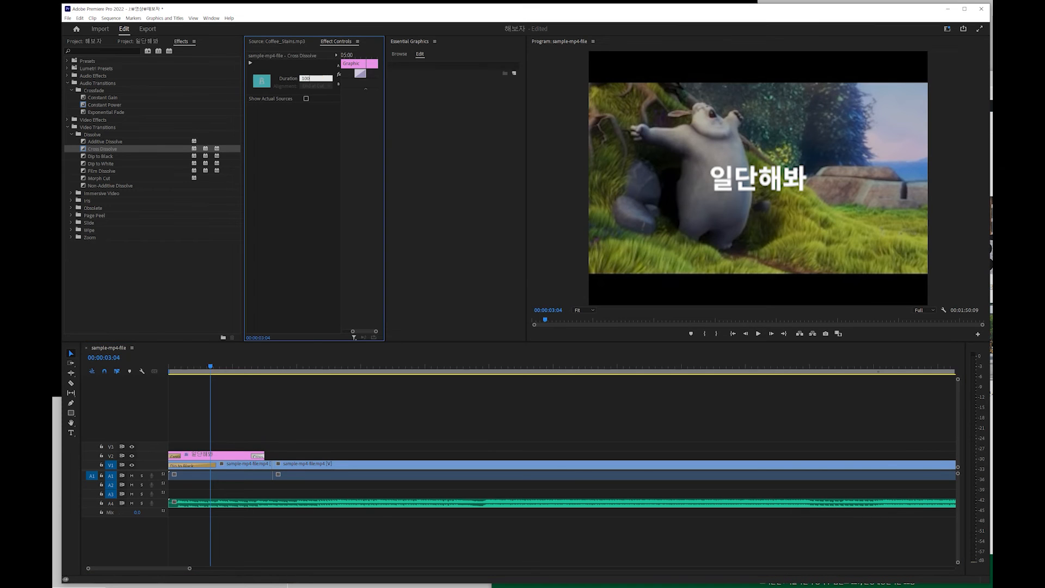
{"action": "left_click", "coordinate": [364, 415]}
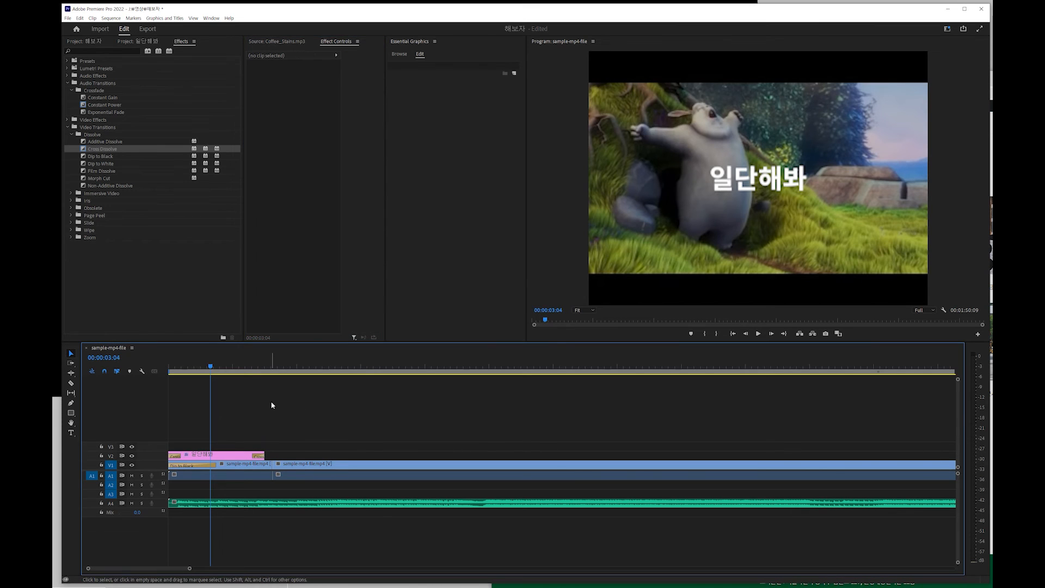
Step: Play the sequence from the start to review the title fading in and out
{"action": "left_click_drag", "start_coordinate": [211, 366], "coordinate": [170, 367]}
{"action": "key", "text": "space"}
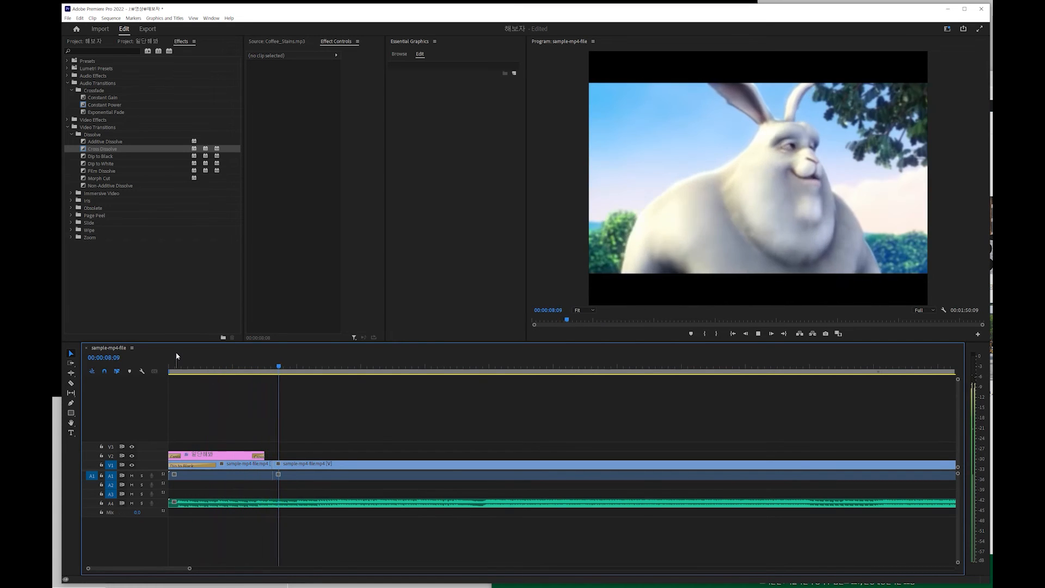
{"action": "key", "text": "minus"}
Step: Move the playhead to 00:01:46:12, highlight 끝 in the Notepad scenario, and return to Premiere Pro
{"action": "left_click_drag", "start_coordinate": [232, 368], "coordinate": [854, 405]}
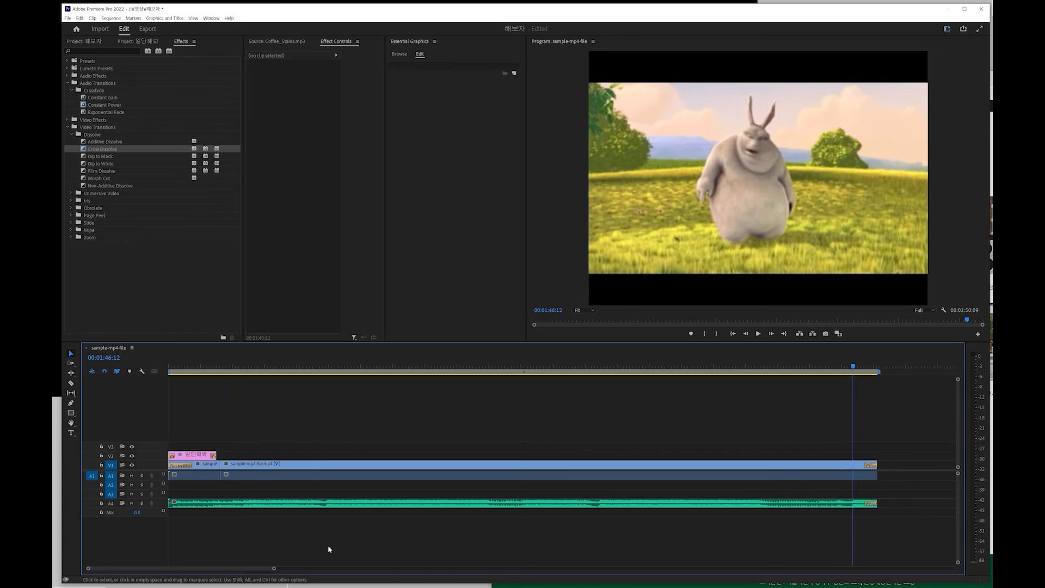
{"action": "key", "text": "alt+Tab"}
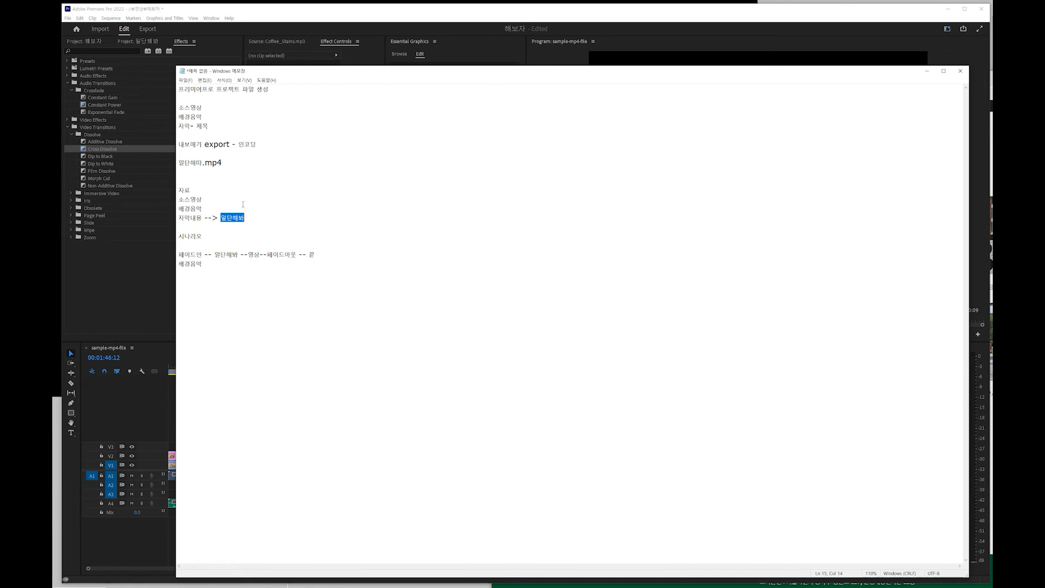
{"action": "left_click_drag", "start_coordinate": [310, 255], "coordinate": [316, 255]}
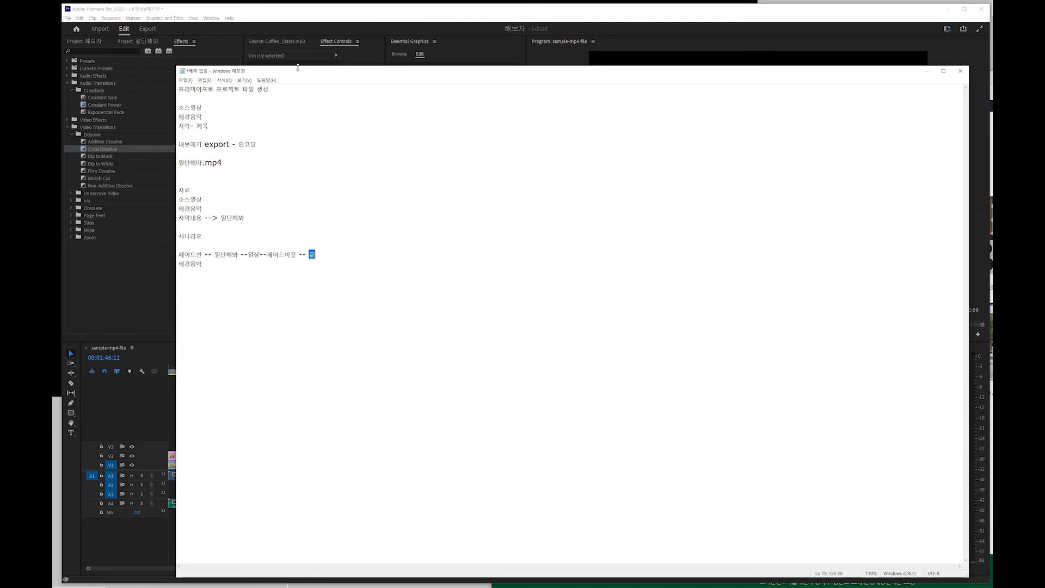
{"action": "left_click", "coordinate": [278, 10]}
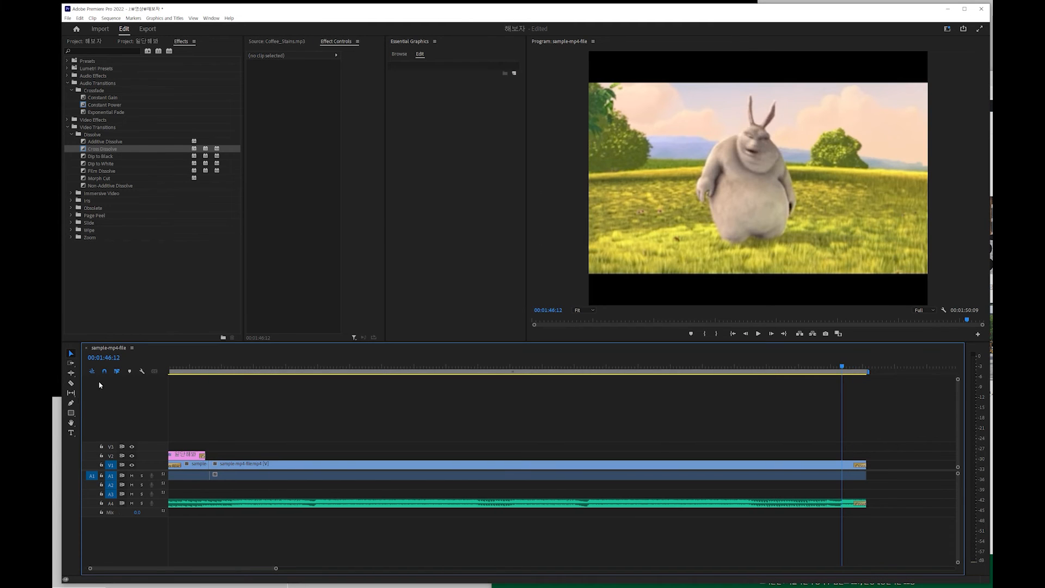
Step: Add a text title reading 끝 over the video at 00:01:46:12 and return to the Selection tool
{"action": "left_click", "coordinate": [69, 434]}
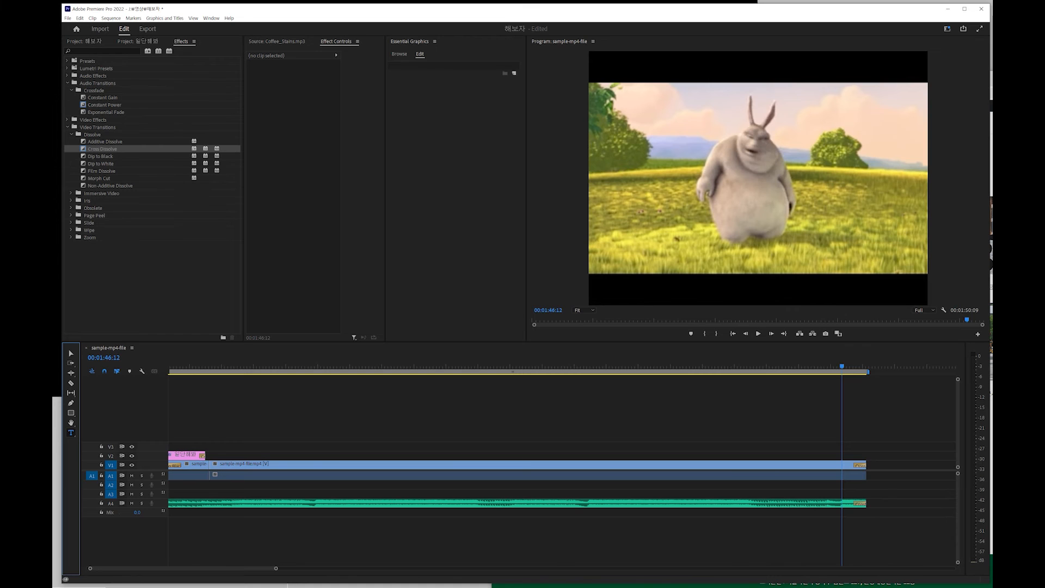
{"action": "left_click", "coordinate": [784, 191]}
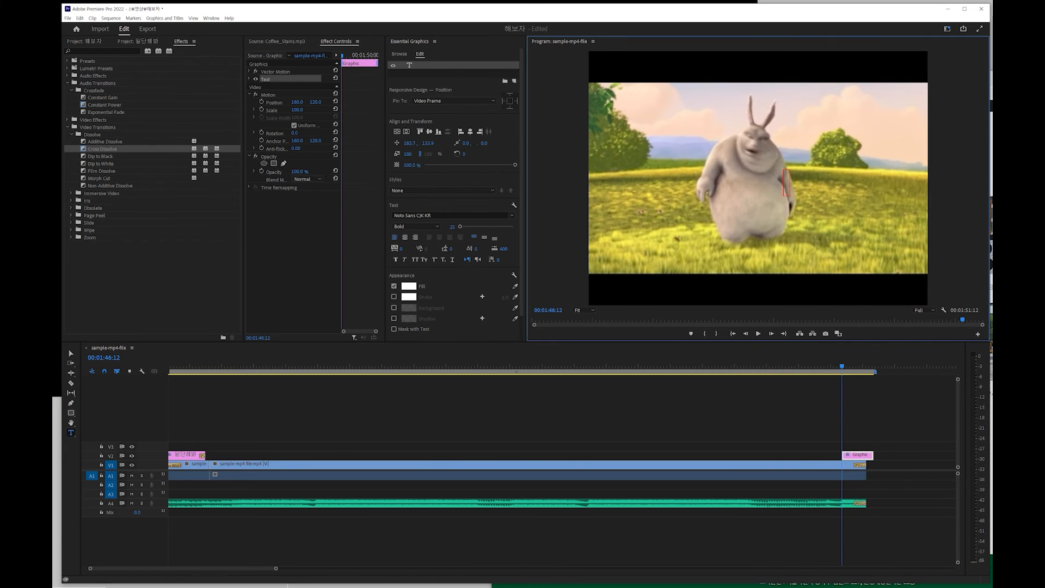
{"action": "type", "text": "끝"}
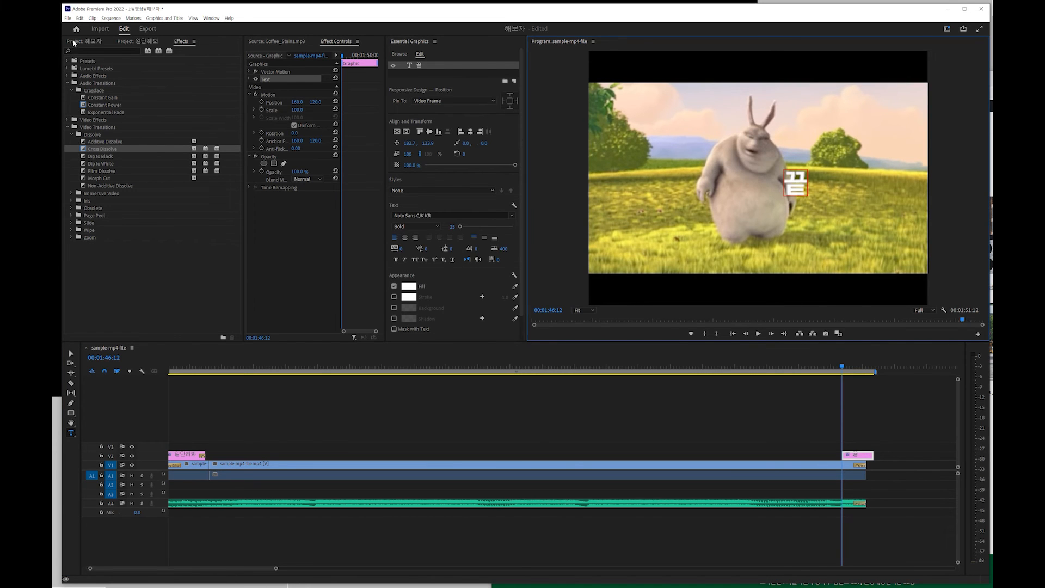
{"action": "key", "text": "Right"}
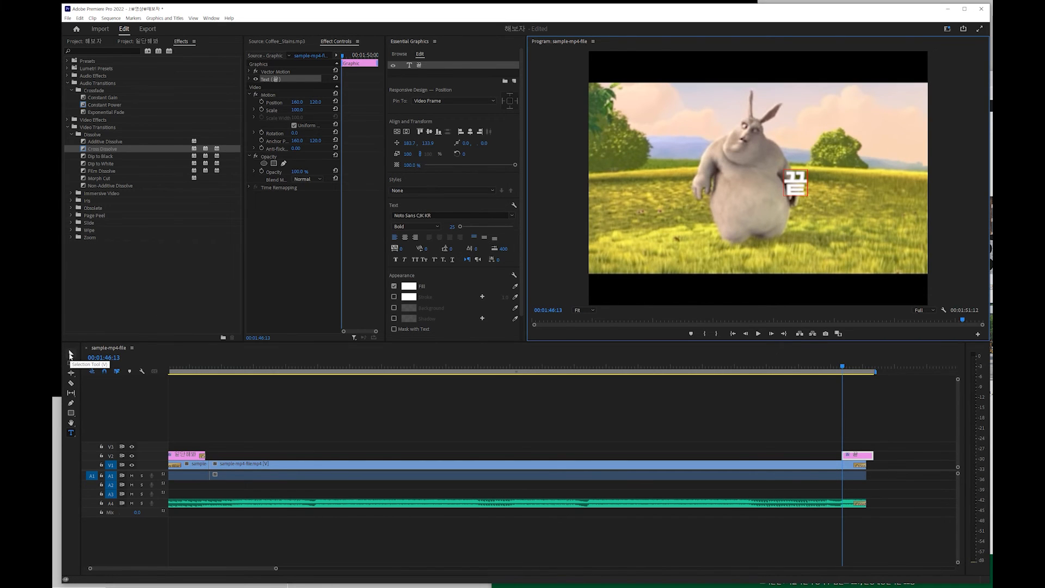
{"action": "left_click", "coordinate": [70, 355]}
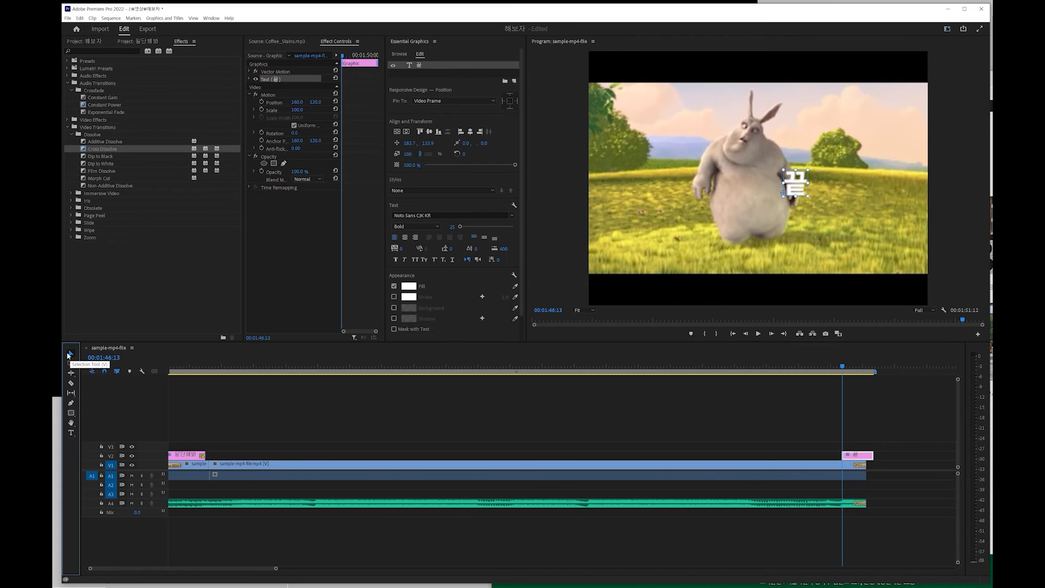
Step: Center the 끝 title vertically and horizontally in the video frame
{"action": "left_click", "coordinate": [429, 132]}
{"action": "left_click", "coordinate": [470, 132]}
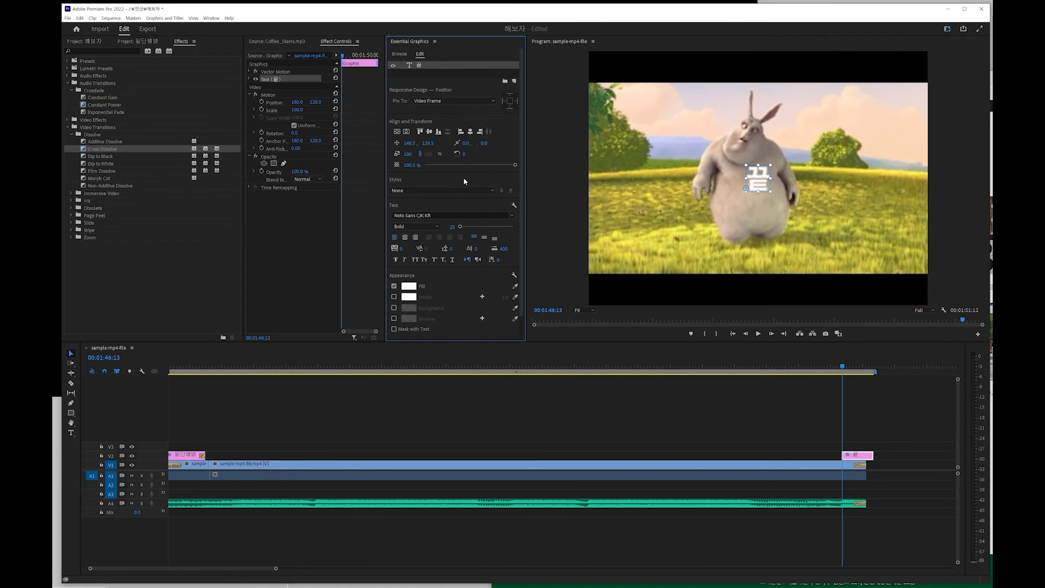
{"action": "scroll", "coordinate": [806, 367], "scroll_direction": "up", "scroll_amount": 1}
{"action": "left_click", "coordinate": [839, 417]}
Step: Move the 끝 title clip on V2 to start where the video clip ends and play that section
{"action": "left_click_drag", "start_coordinate": [872, 460], "coordinate": [878, 410]}
{"action": "left_click_drag", "start_coordinate": [854, 367], "coordinate": [848, 366]}
{"action": "key", "text": "space"}
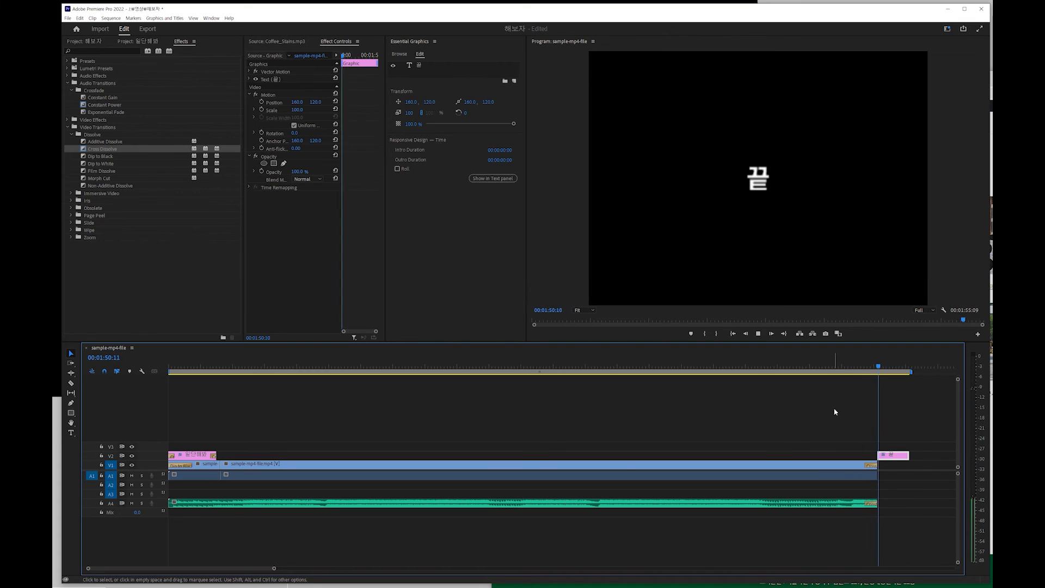
{"action": "key", "text": "space"}
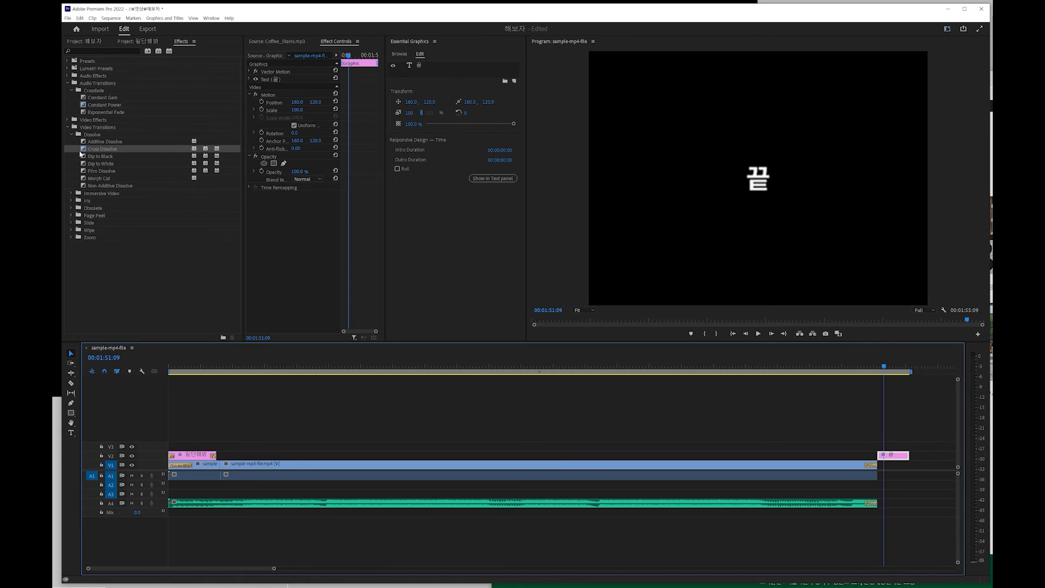
Step: Apply a Cross Dissolve to the start of the 끝 title clip and play the fade-in
{"action": "left_click_drag", "start_coordinate": [85, 150], "coordinate": [880, 455]}
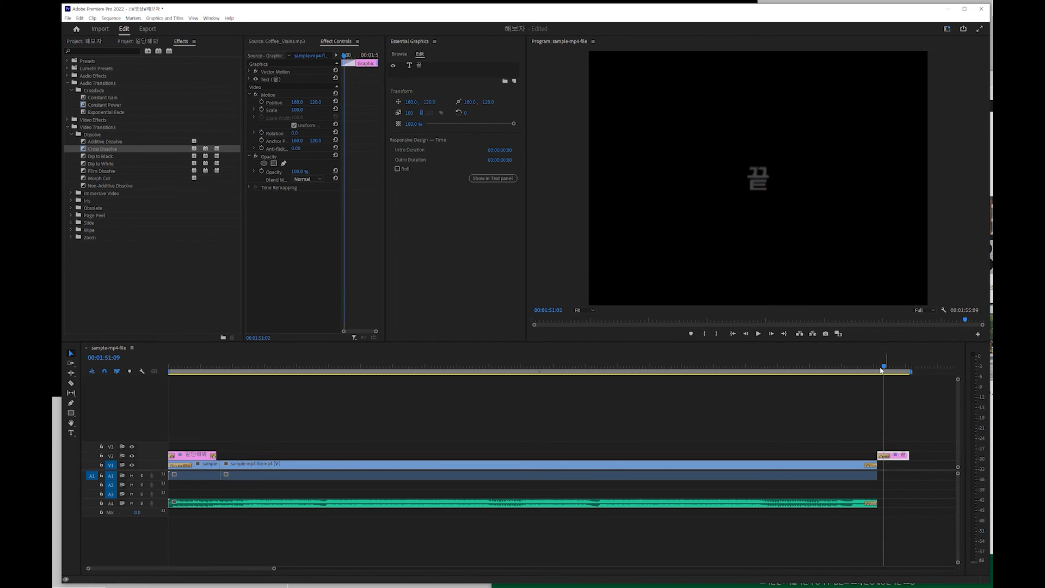
{"action": "left_click_drag", "start_coordinate": [884, 369], "coordinate": [870, 368]}
{"action": "key", "text": "space"}
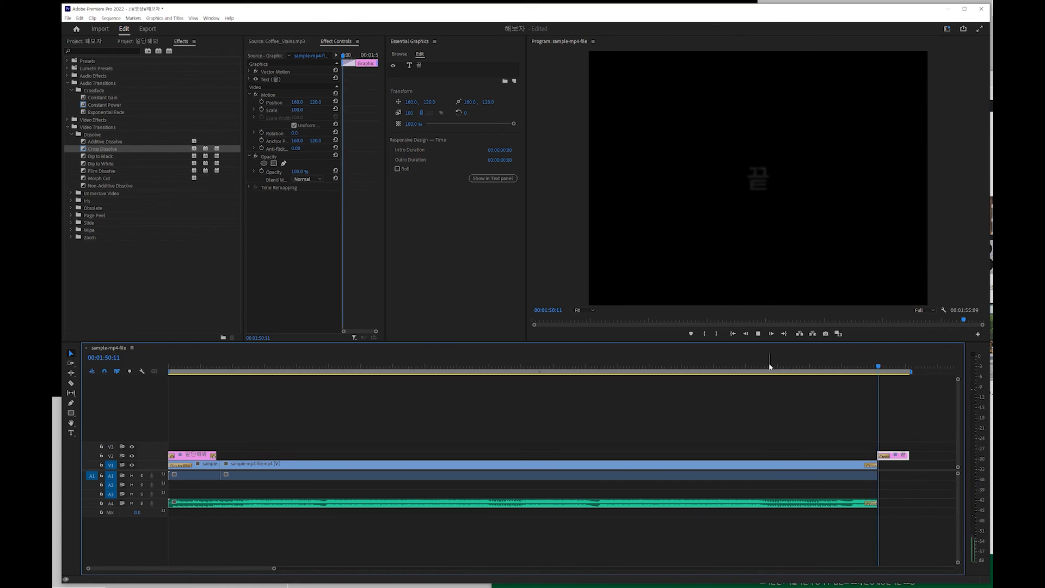
{"action": "key", "text": "space"}
Step: Apply a Cross Dissolve to the end of the 끝 title clip and play its fades
{"action": "key", "text": "equal"}
{"action": "key", "text": "equal"}
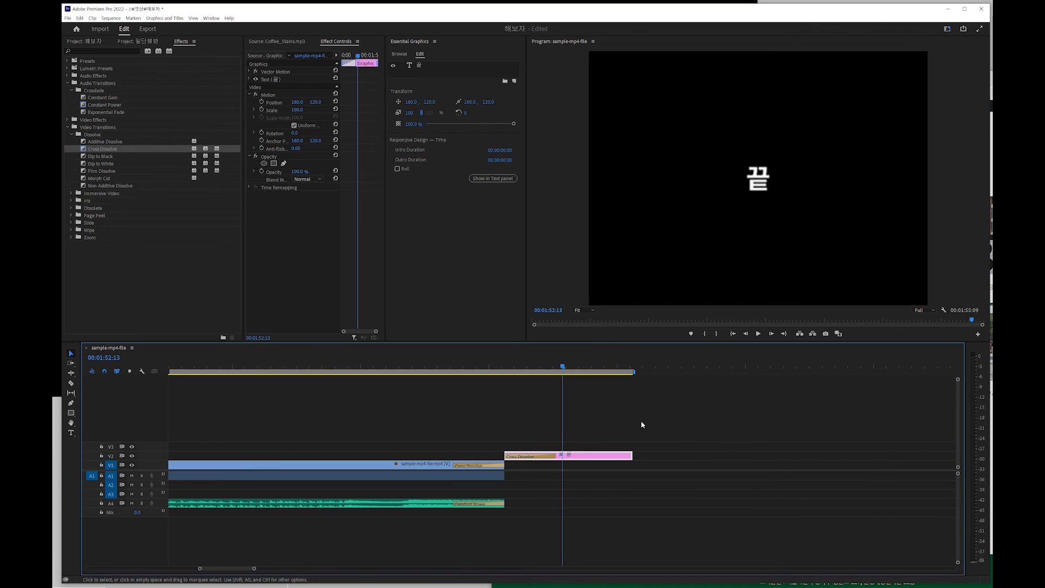
{"action": "left_click_drag", "start_coordinate": [88, 153], "coordinate": [629, 457]}
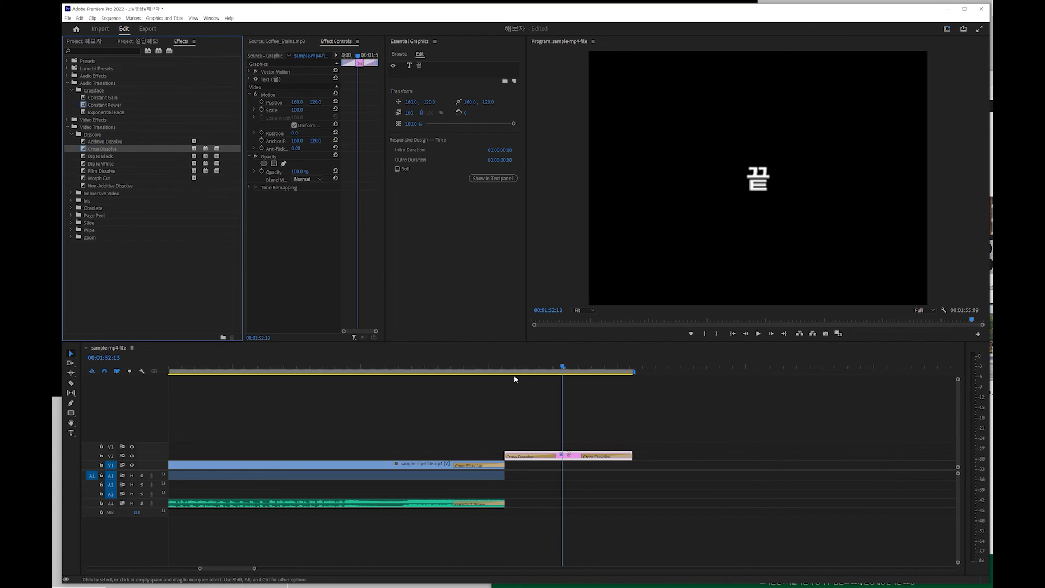
{"action": "left_click", "coordinate": [502, 367]}
{"action": "key", "text": "space"}
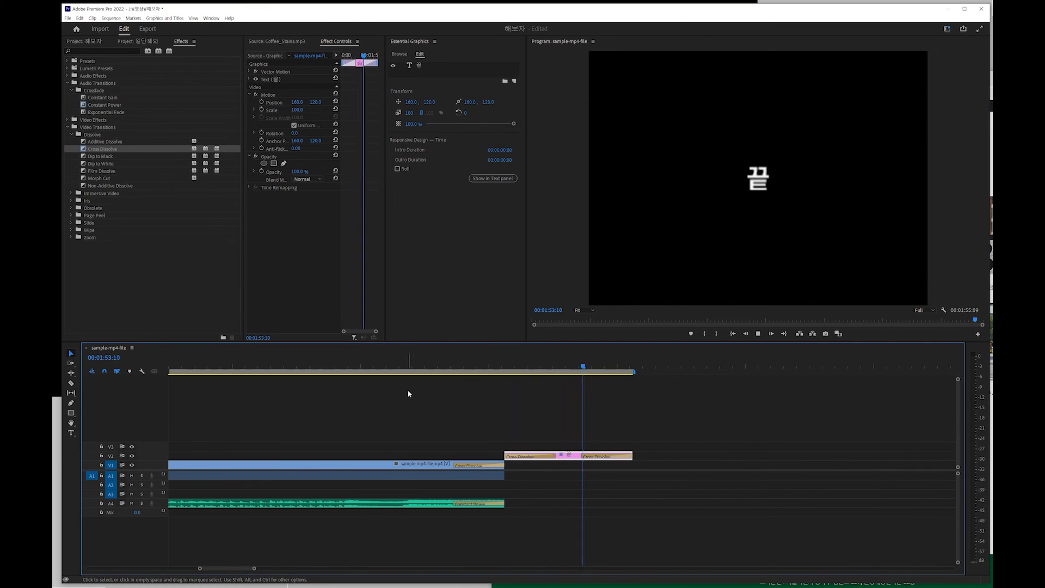
{"action": "key", "text": "space"}
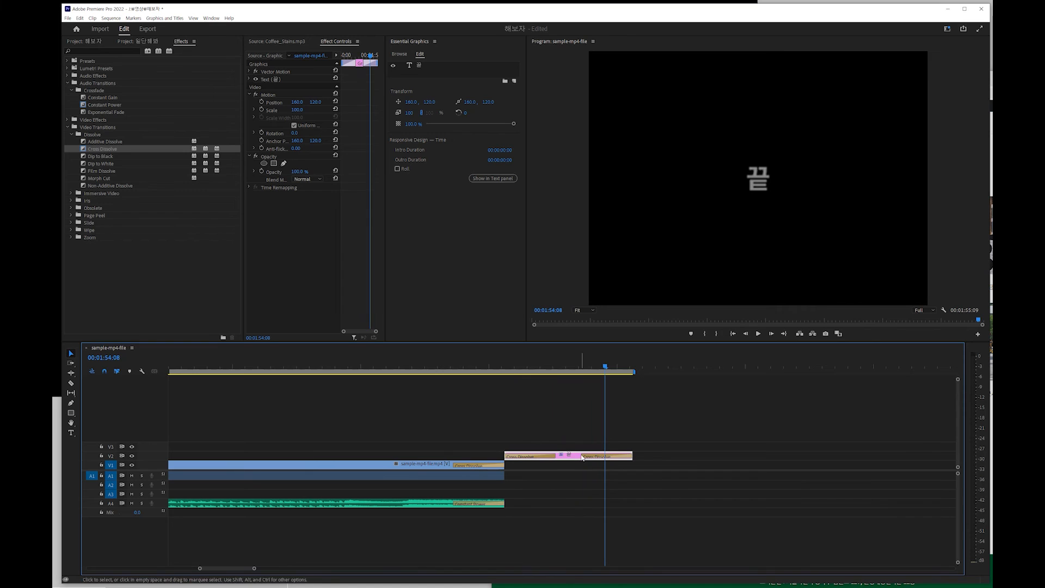
Step: Extend the 끝 title clip to end at about 00:01:58:11 and shorten its closing Cross Dissolve to about 00:00:01:04
{"action": "left_click_drag", "start_coordinate": [632, 456], "coordinate": [662, 456]}
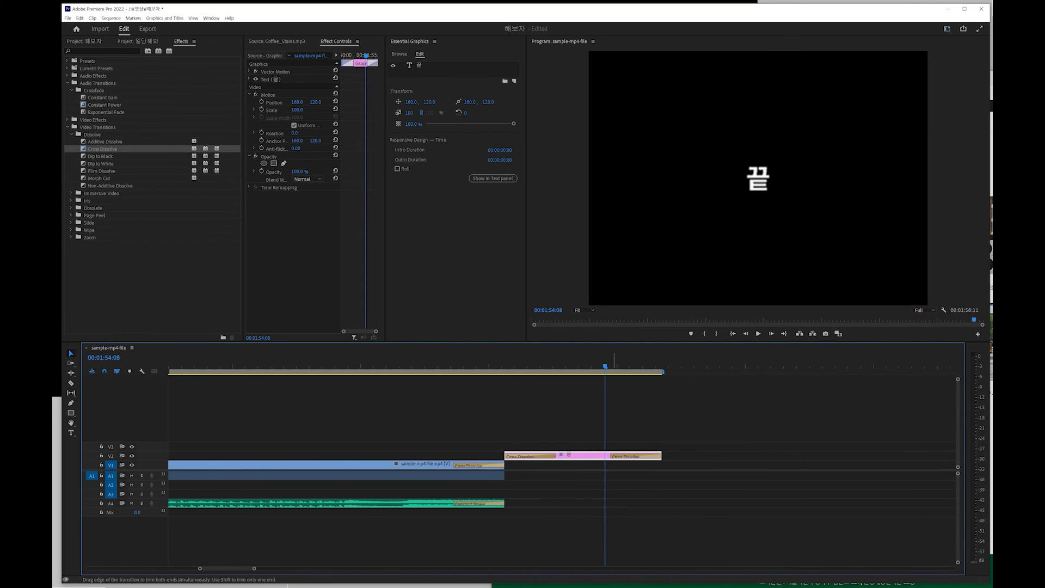
{"action": "left_click", "coordinate": [645, 456]}
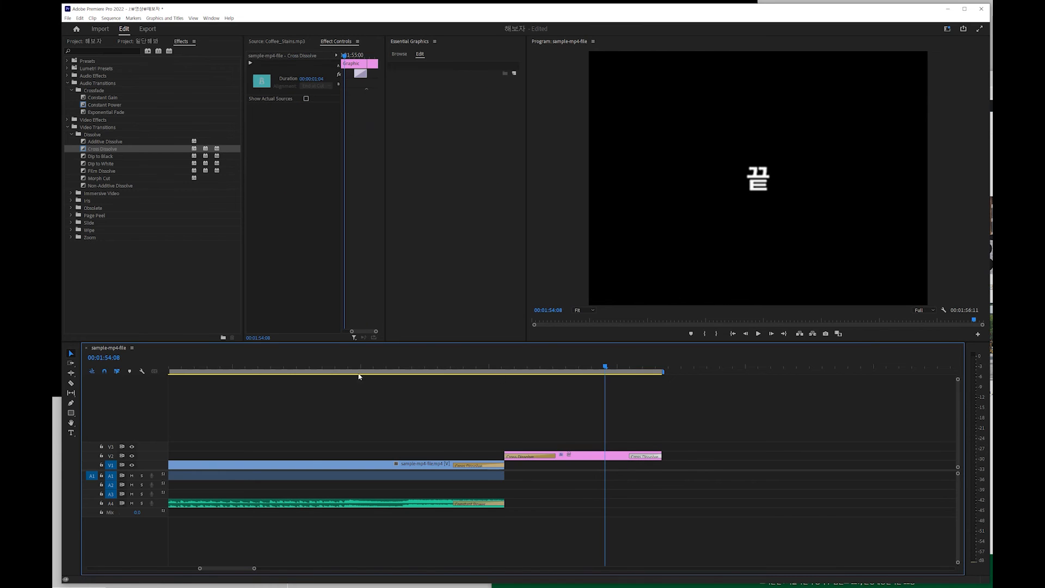
Step: Play the ending with the 끝 title, and play the full sequence from the start
{"action": "left_click", "coordinate": [314, 370]}
{"action": "key", "text": "space"}
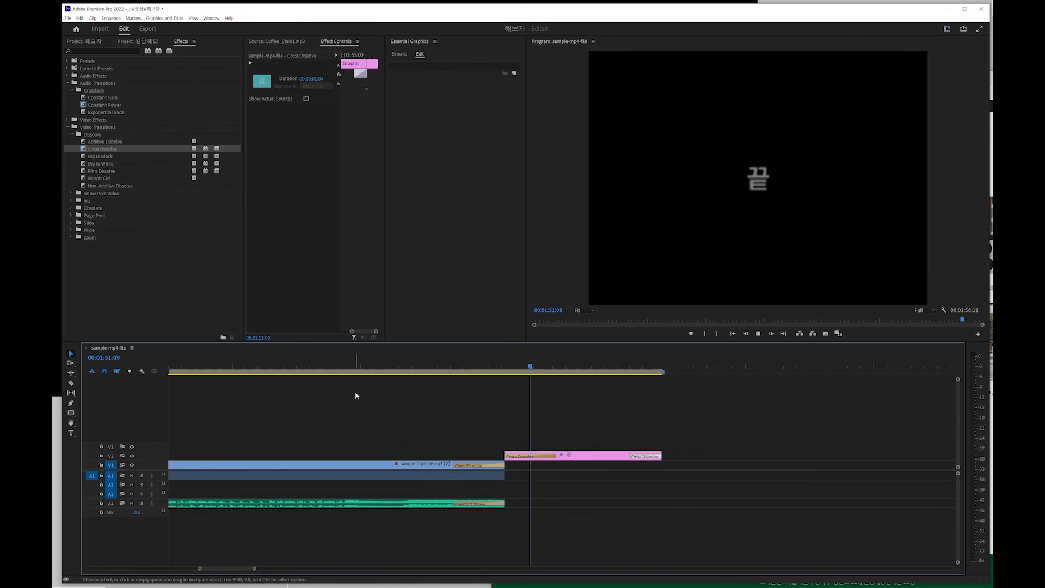
{"action": "key", "text": "space"}
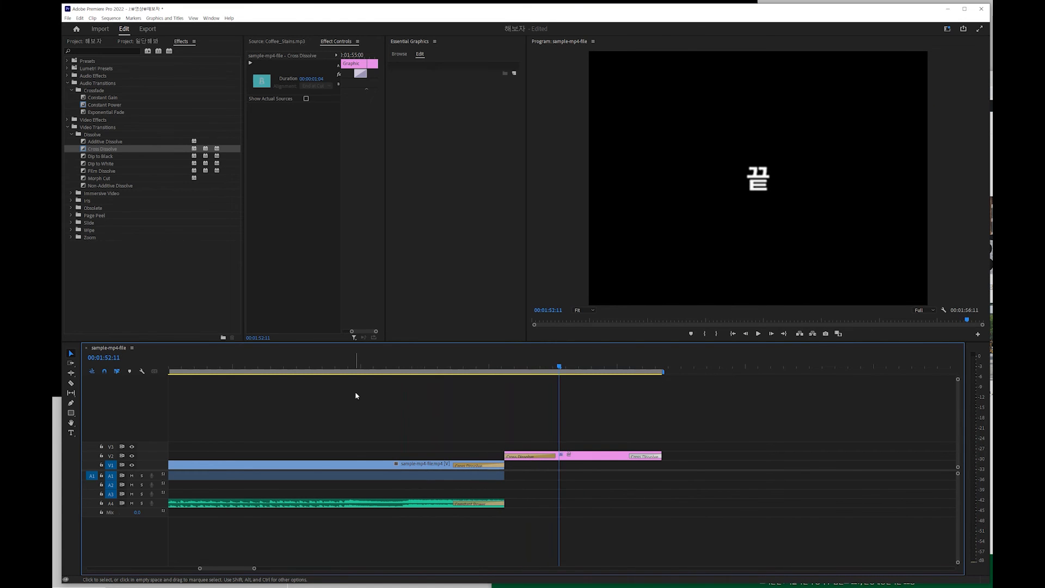
{"action": "key", "text": "backslash"}
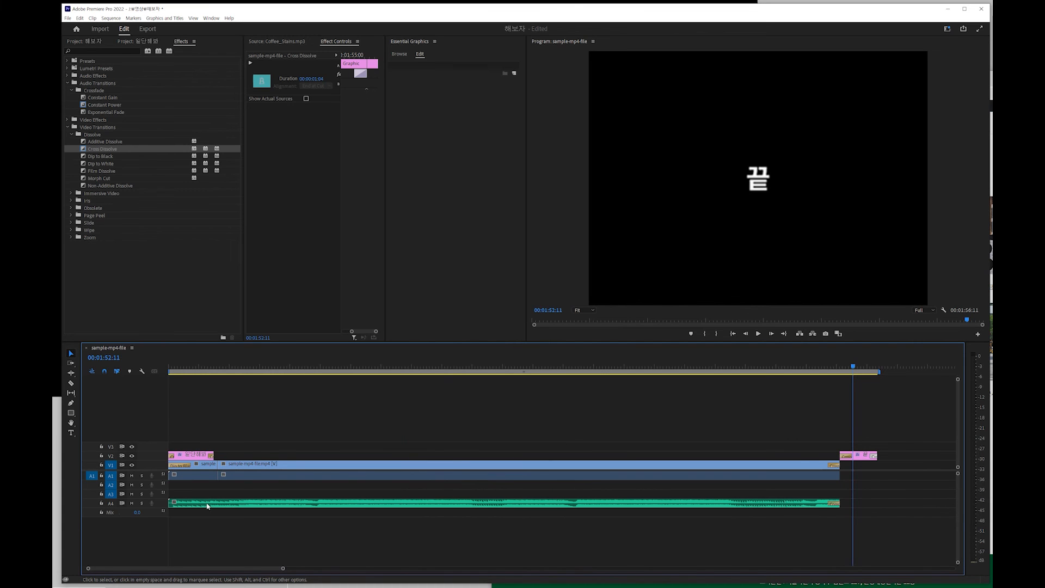
{"action": "left_click", "coordinate": [173, 379]}
{"action": "key", "text": "space"}
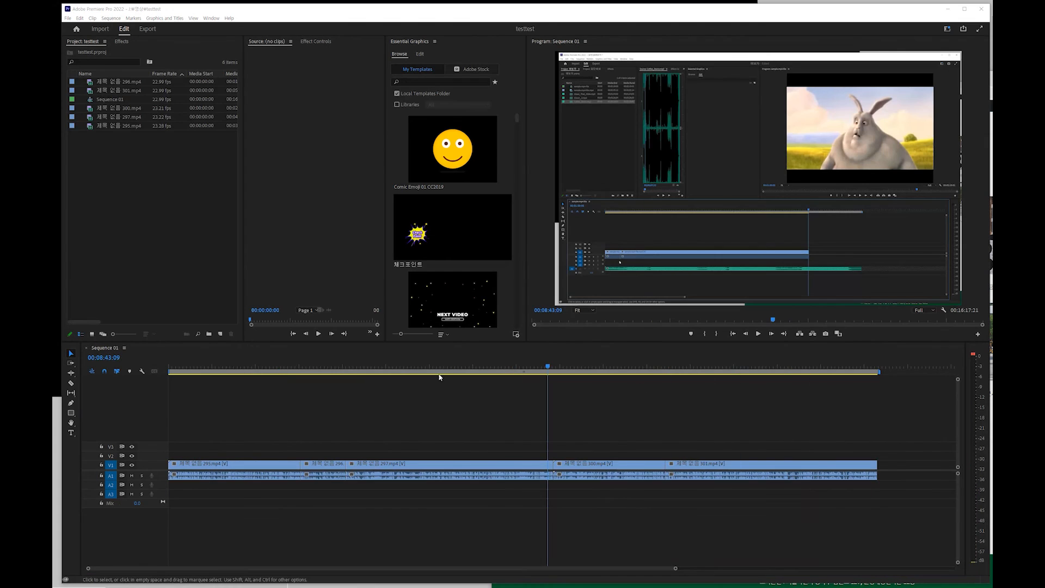
Step: Check a few points in Sequence 01 of the testtest project and open its media export settings
{"action": "left_click", "coordinate": [402, 357]}
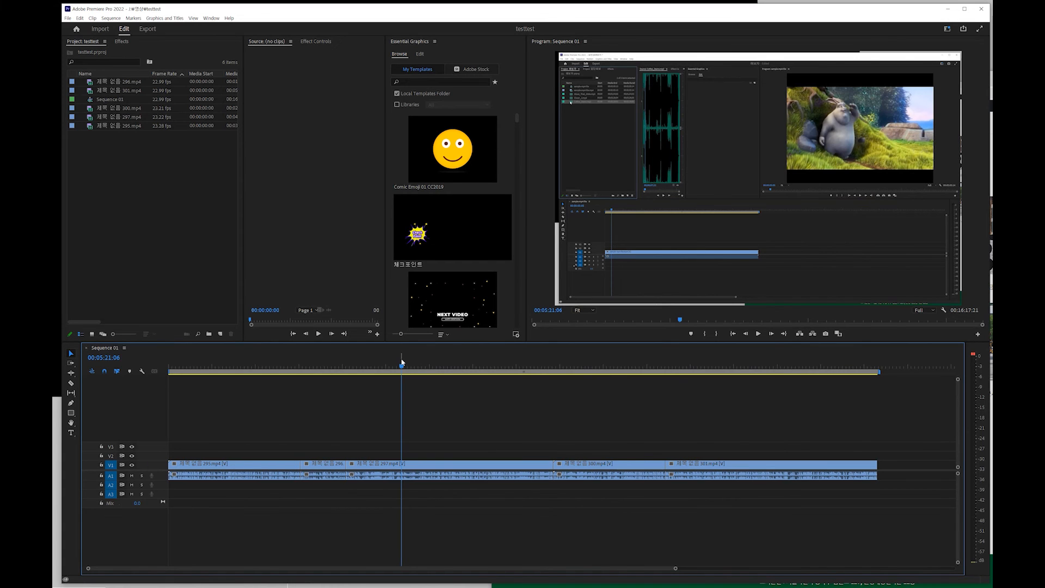
{"action": "left_click", "coordinate": [351, 368]}
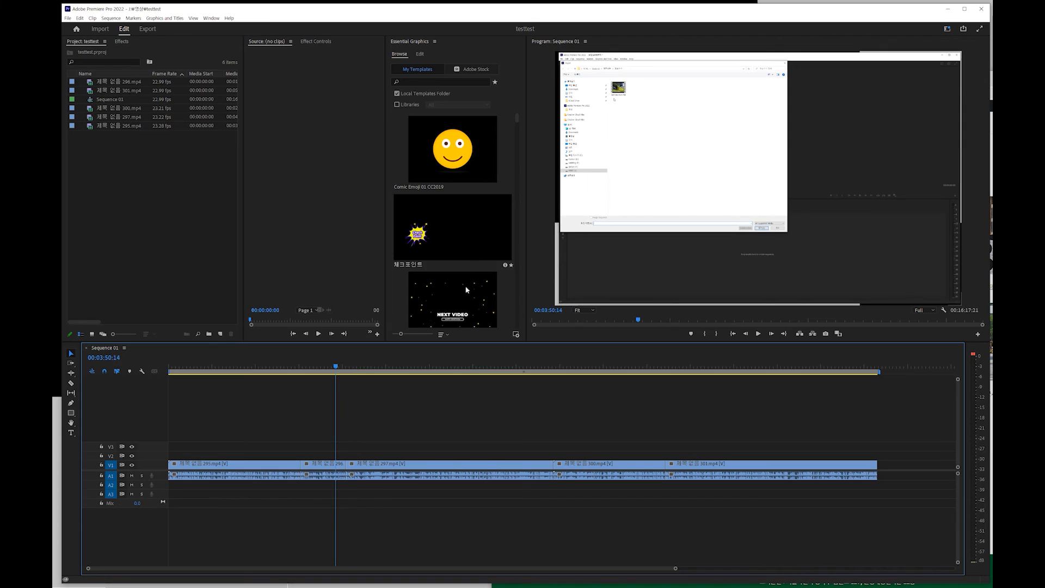
{"action": "key", "text": "ctrl+m"}
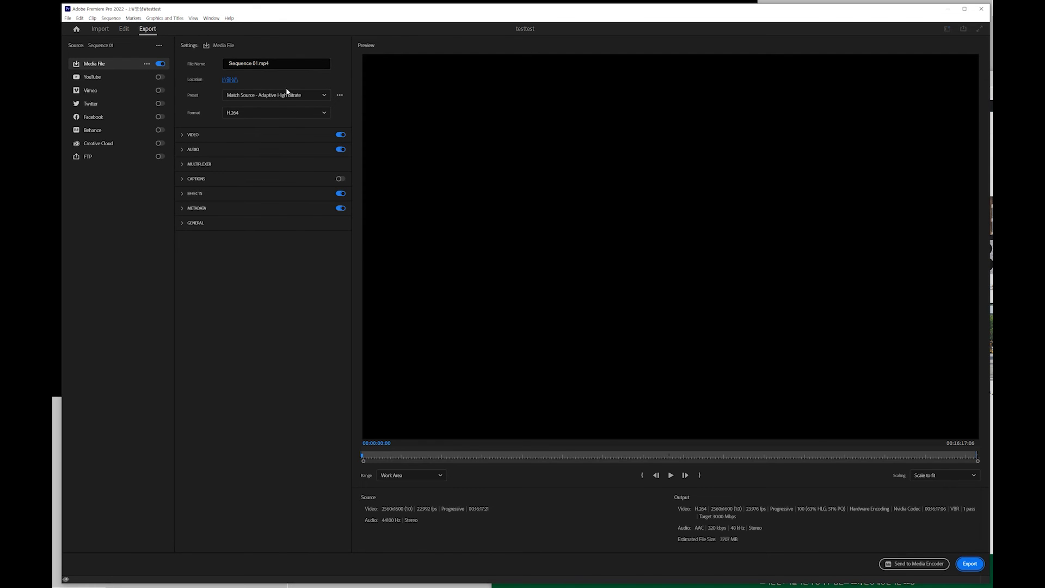
Step: Name the exported media file 일단해봐
{"action": "left_click", "coordinate": [305, 64]}
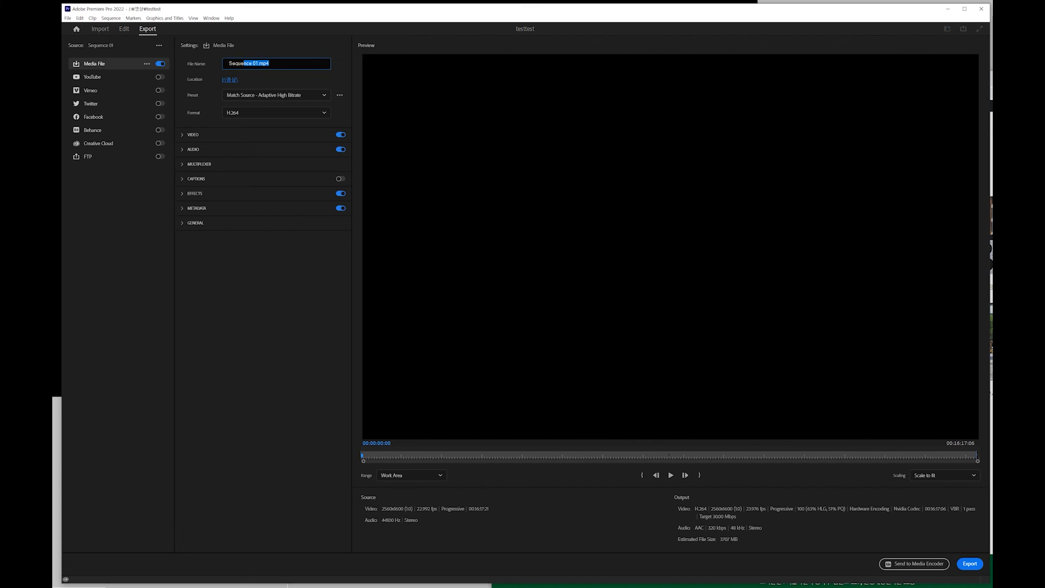
{"action": "left_click", "coordinate": [307, 74]}
{"action": "left_click_drag", "start_coordinate": [260, 64], "coordinate": [228, 64]}
{"action": "type", "text": "d"}
{"action": "key", "text": "Return"}
{"action": "left_click_drag", "start_coordinate": [266, 64], "coordinate": [173, 63]}
{"action": "type", "text": "일단렙"}
{"action": "key", "text": "Return"}
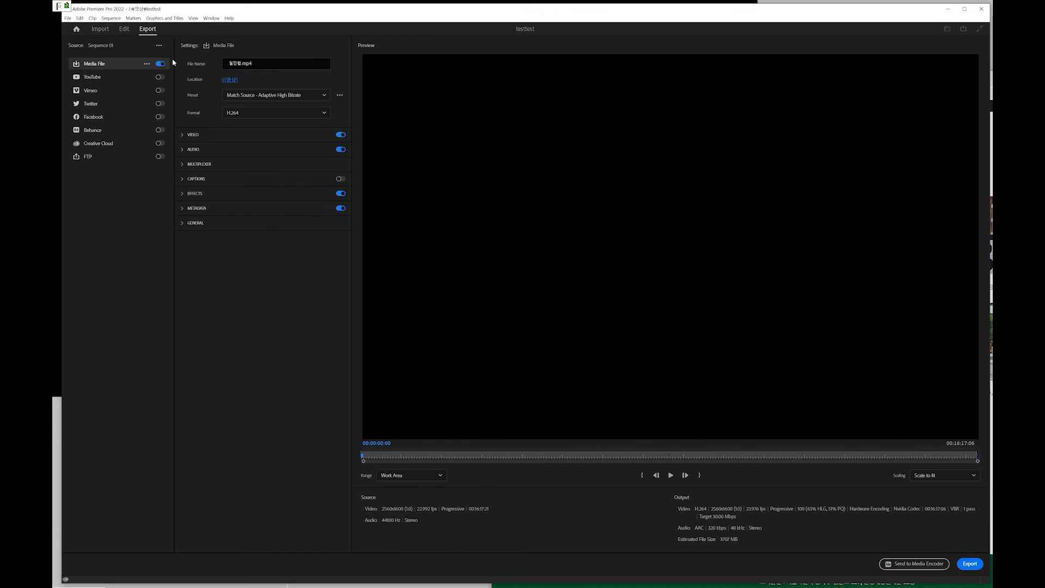
{"action": "left_click", "coordinate": [242, 64]}
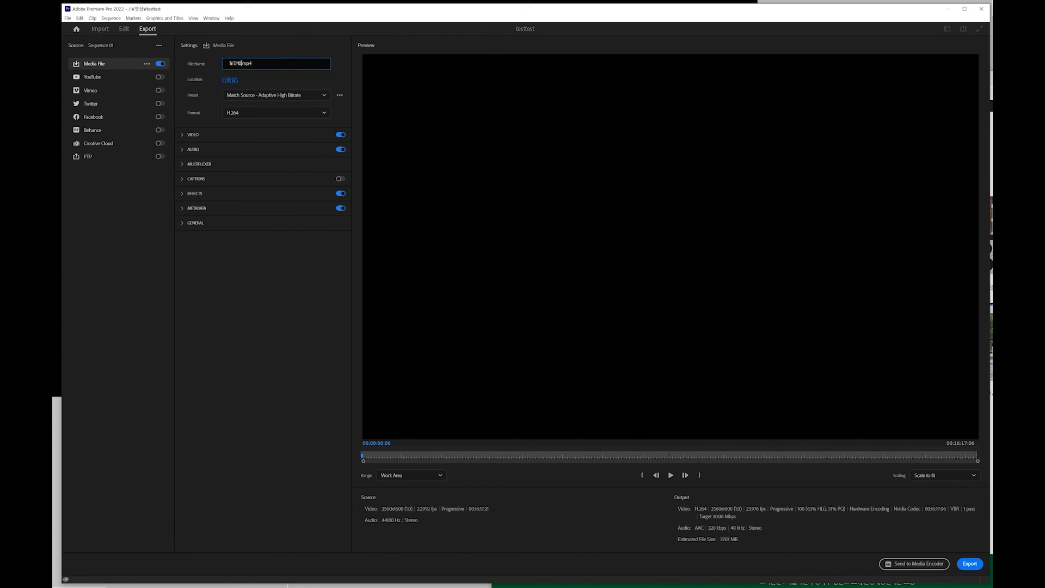
{"action": "key", "text": "BackSpace"}
{"action": "type", "text": "해봐"}
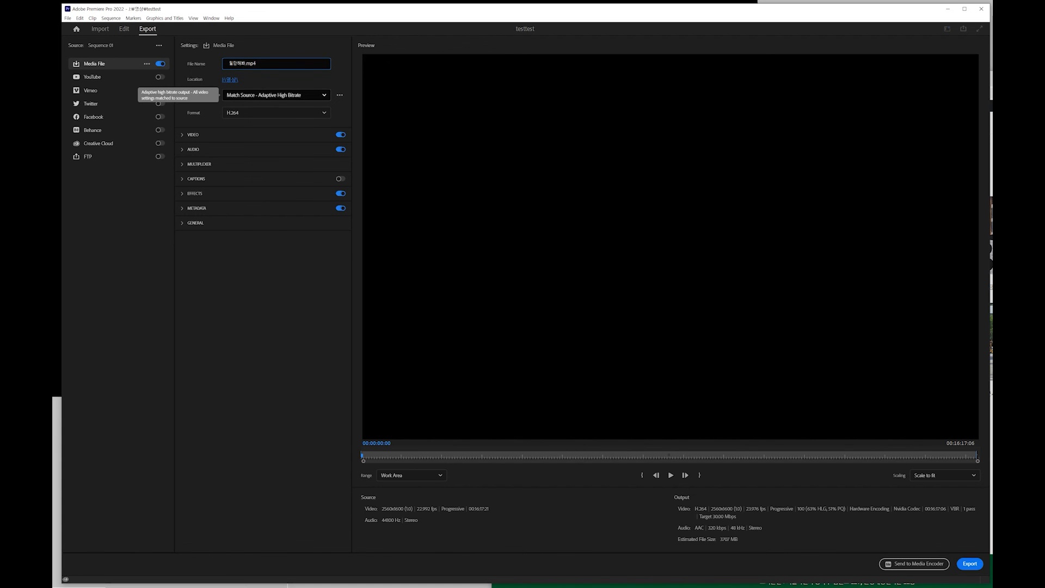
{"action": "left_click", "coordinate": [318, 98]}
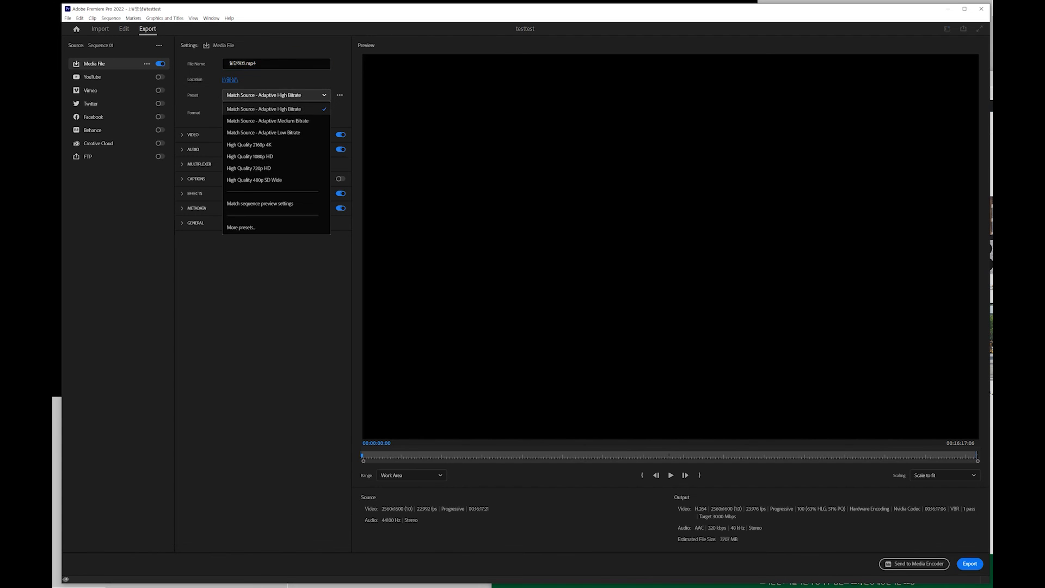
{"action": "left_click", "coordinate": [312, 78]}
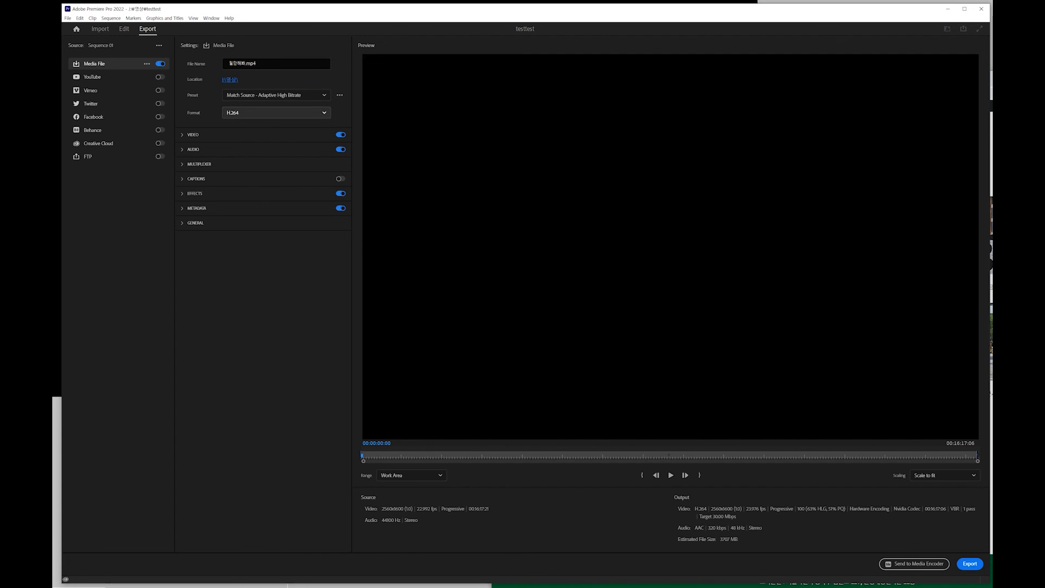
{"action": "left_click", "coordinate": [276, 112]}
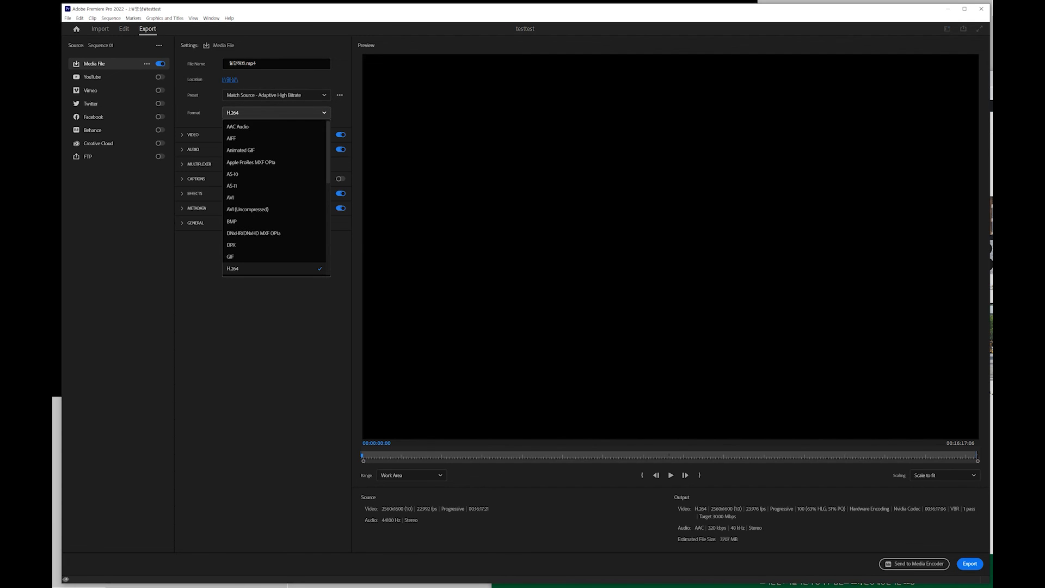
{"action": "left_click", "coordinate": [305, 308]}
Step: Browse the full export preset list and apply the ARD-ZDF HDF01a MXF OP1a preset at 1920 x 1080, 25 fps
{"action": "left_click", "coordinate": [275, 95]}
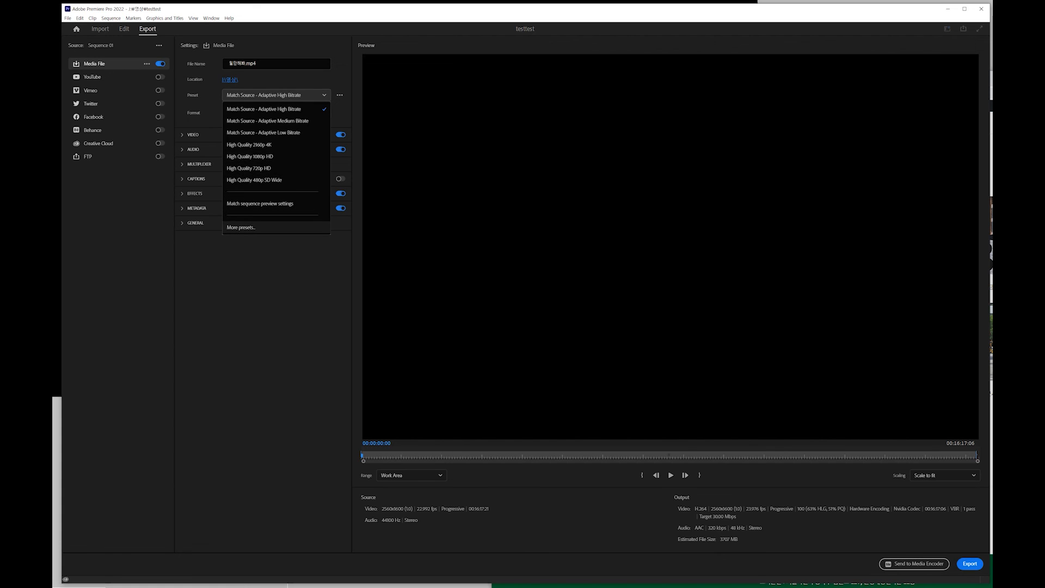
{"action": "left_click", "coordinate": [251, 227]}
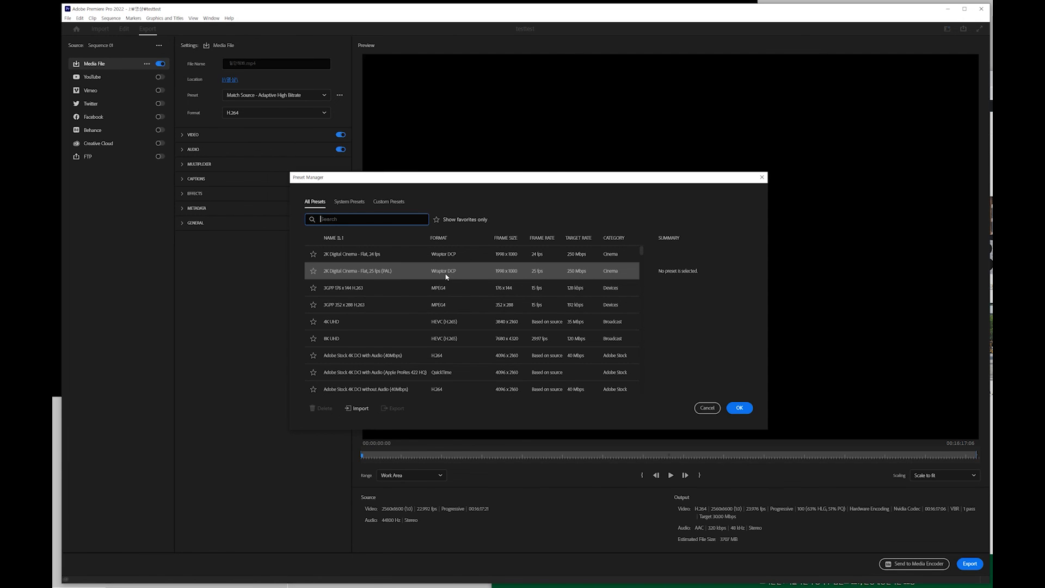
{"action": "scroll", "coordinate": [392, 282], "scroll_direction": "down", "scroll_amount": 5}
{"action": "scroll", "coordinate": [394, 282], "scroll_direction": "up", "scroll_amount": 5}
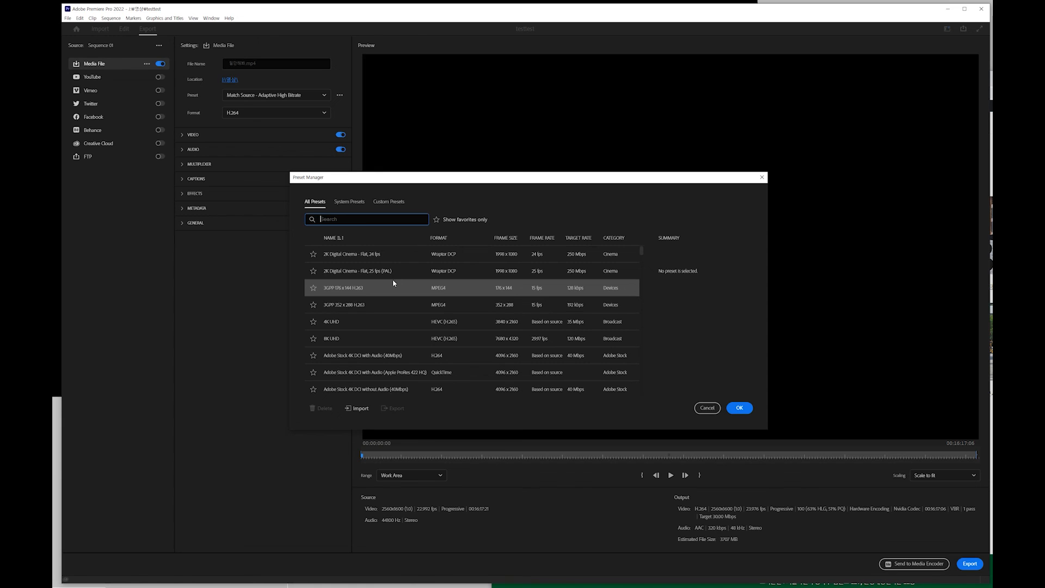
{"action": "scroll", "coordinate": [393, 283], "scroll_direction": "down", "scroll_amount": 5}
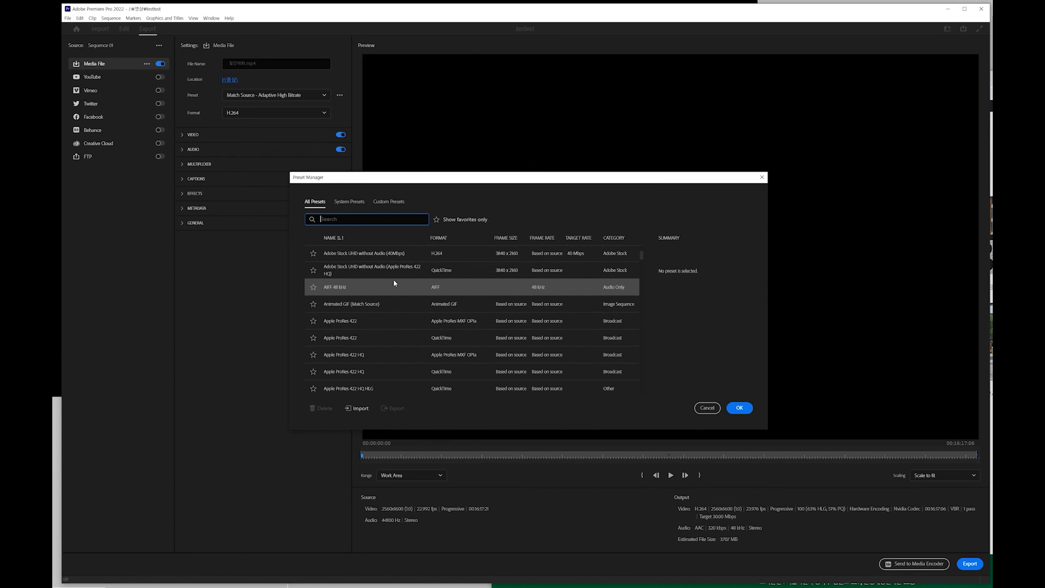
{"action": "scroll", "coordinate": [393, 282], "scroll_direction": "down", "scroll_amount": 5}
{"action": "scroll", "coordinate": [394, 283], "scroll_direction": "down", "scroll_amount": 5}
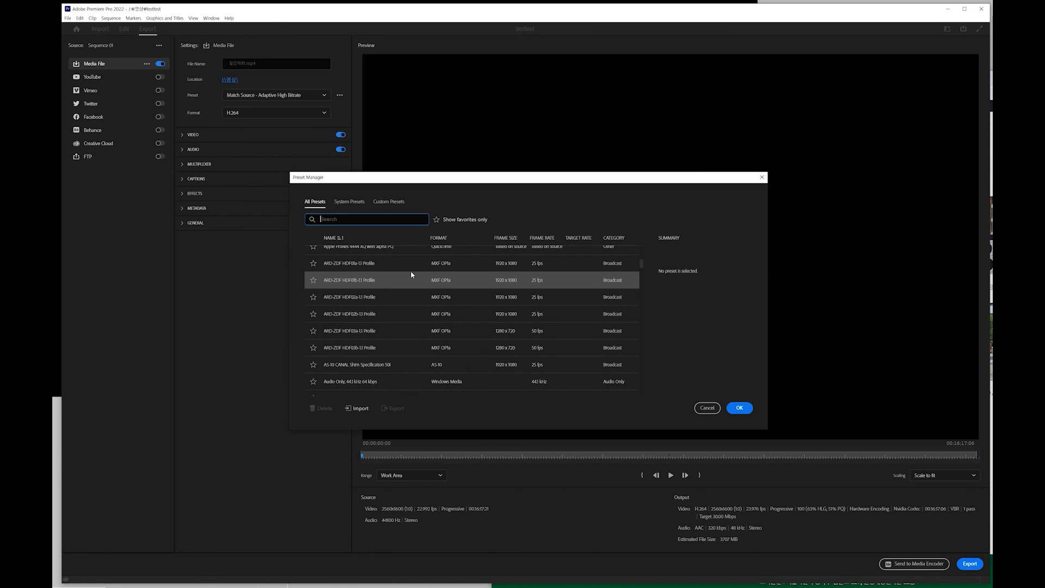
{"action": "scroll", "coordinate": [411, 270], "scroll_direction": "up", "scroll_amount": 3}
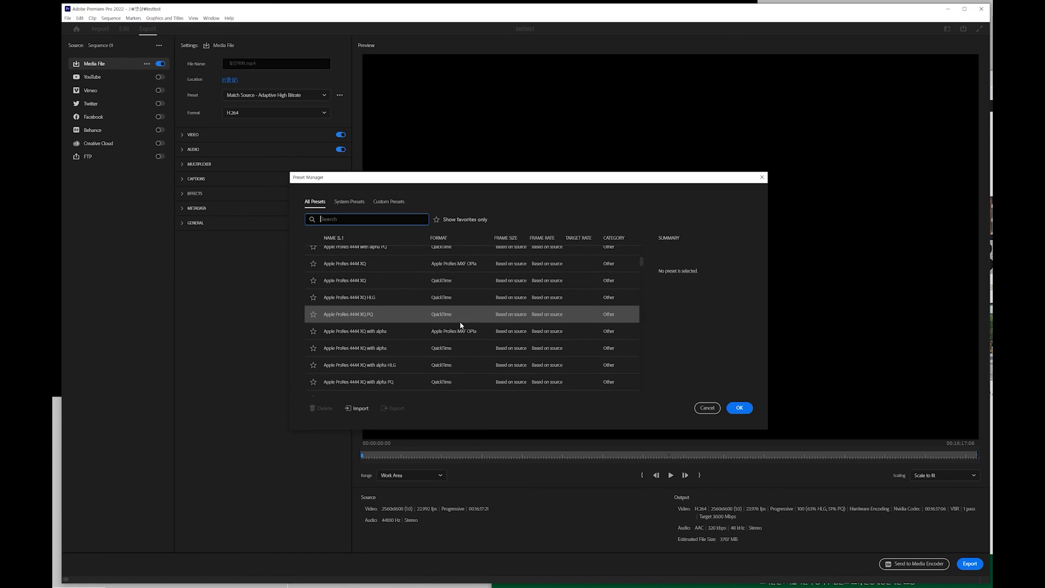
{"action": "scroll", "coordinate": [460, 325], "scroll_direction": "down", "scroll_amount": 3}
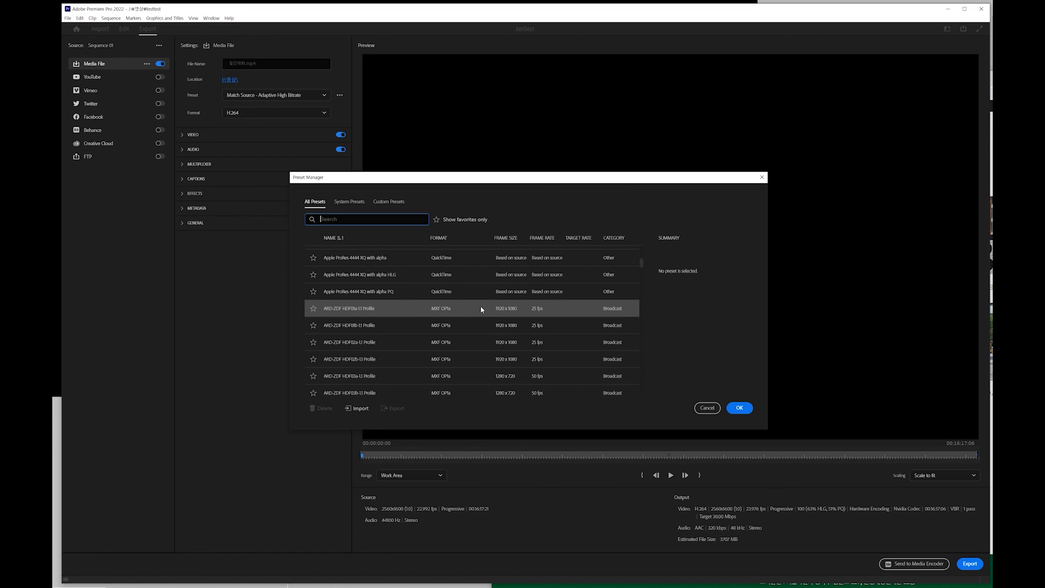
{"action": "left_click", "coordinate": [436, 309]}
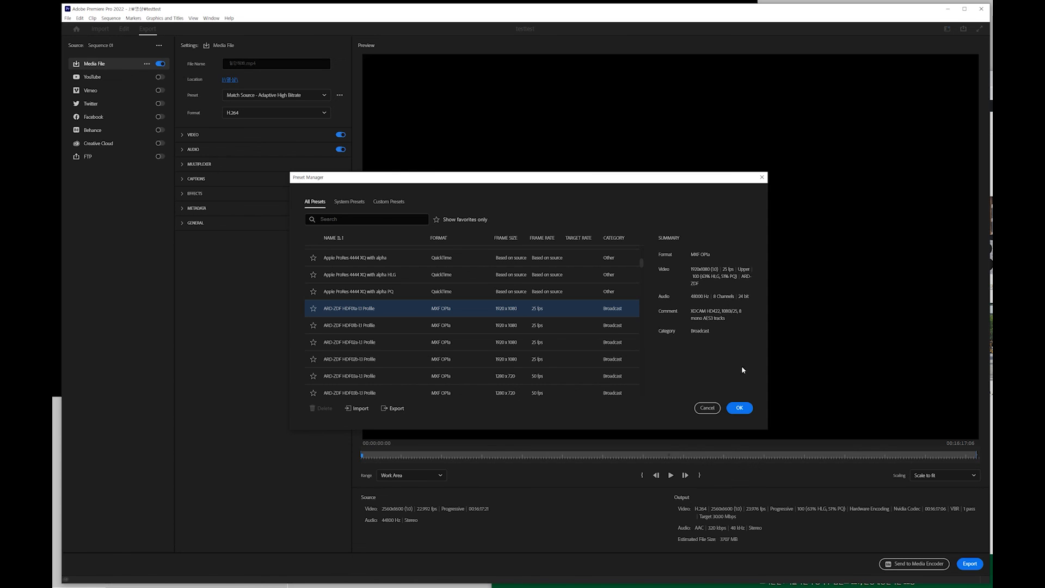
{"action": "left_click", "coordinate": [739, 408]}
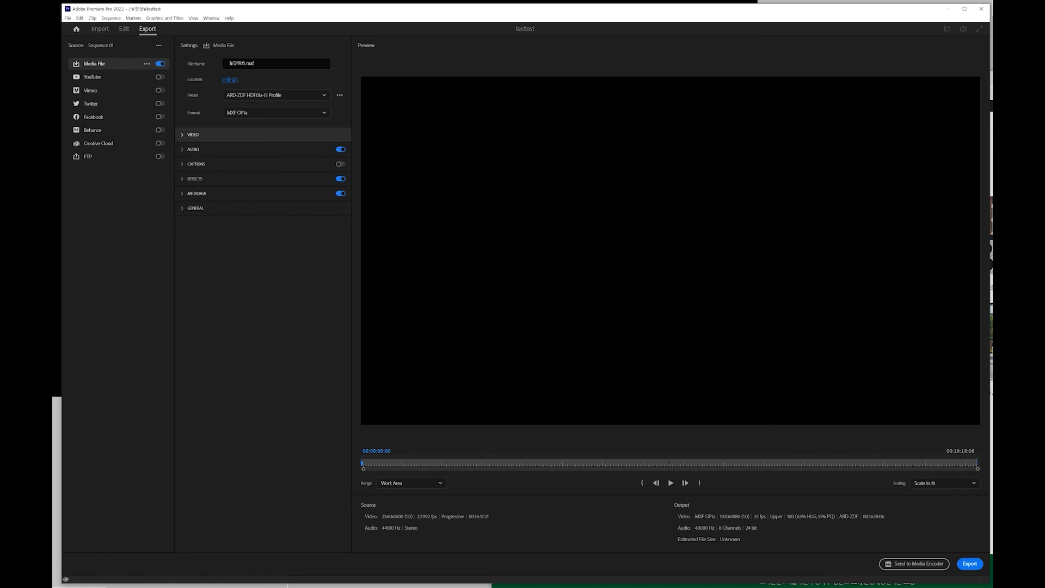
Step: Set the export format to H.264 with the High Quality 1080p HD preset
{"action": "left_click", "coordinate": [329, 114]}
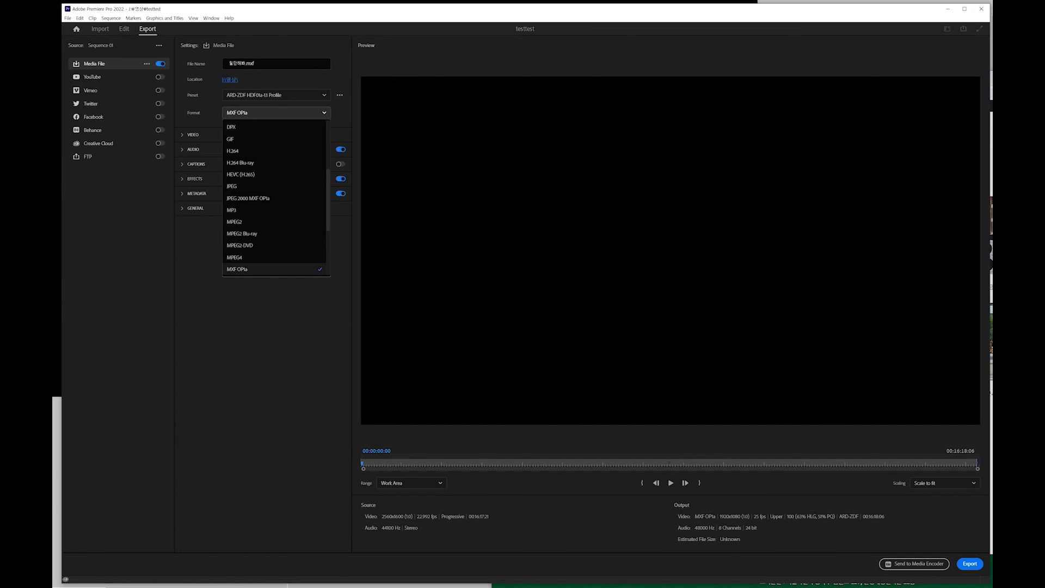
{"action": "left_click", "coordinate": [274, 151]}
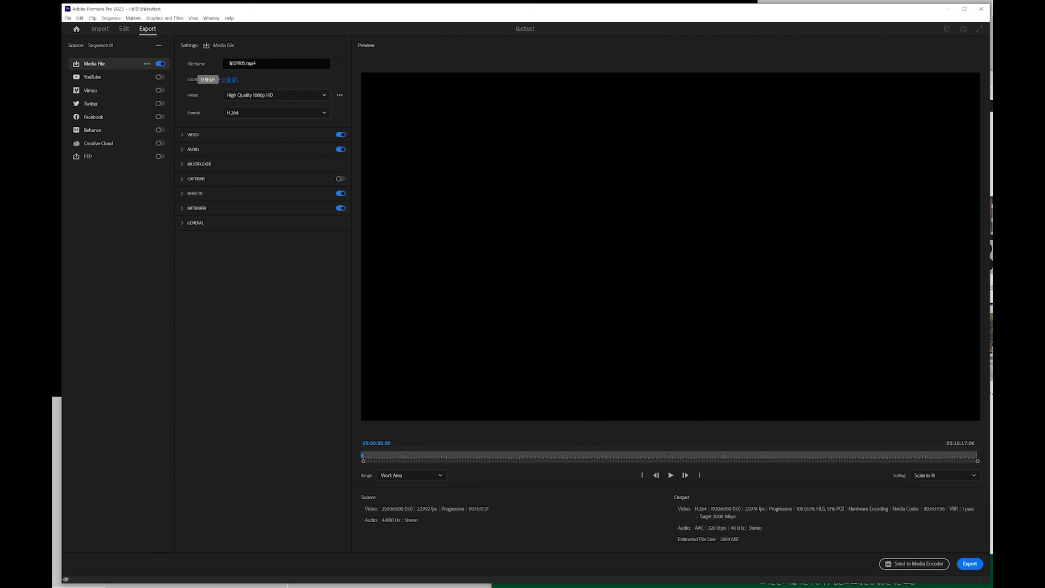
Step: Set the export location to the 일단해봐 folder on the SSD2 drive and expand the Video export settings
{"action": "left_click", "coordinate": [230, 80]}
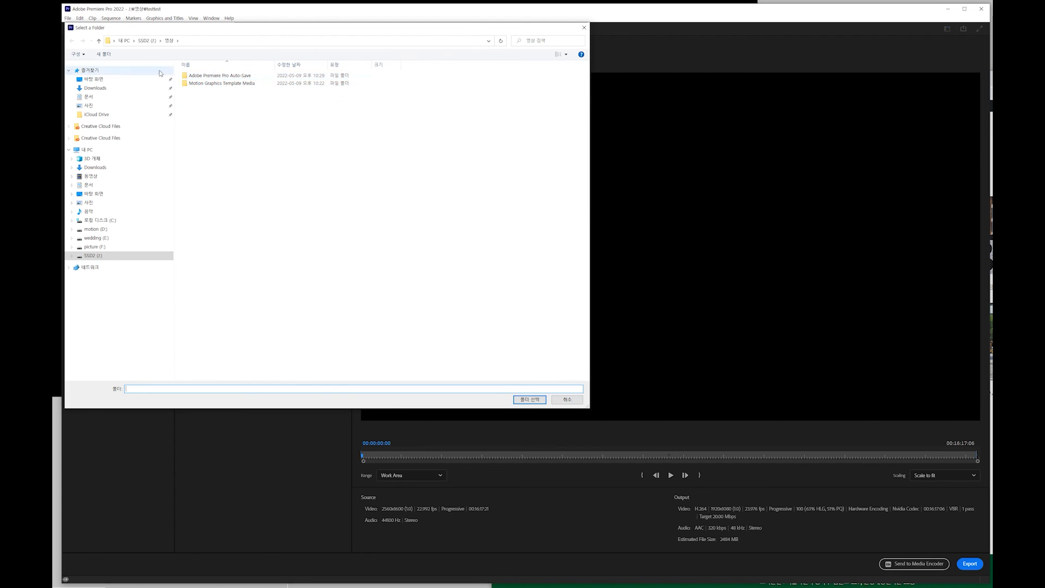
{"action": "left_click", "coordinate": [147, 41]}
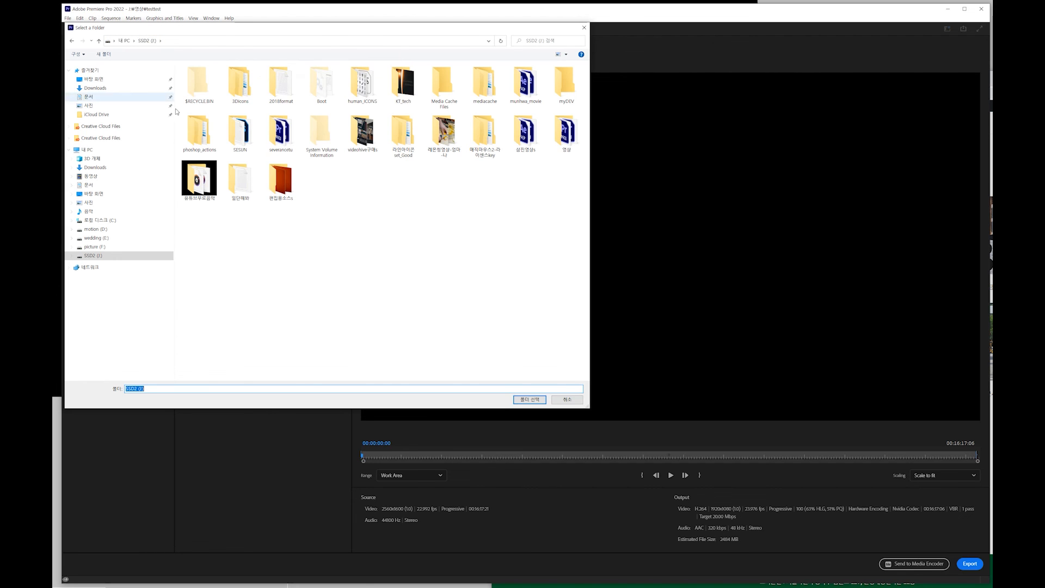
{"action": "left_click", "coordinate": [238, 185]}
{"action": "double_click", "coordinate": [238, 185]}
{"action": "left_click", "coordinate": [521, 400]}
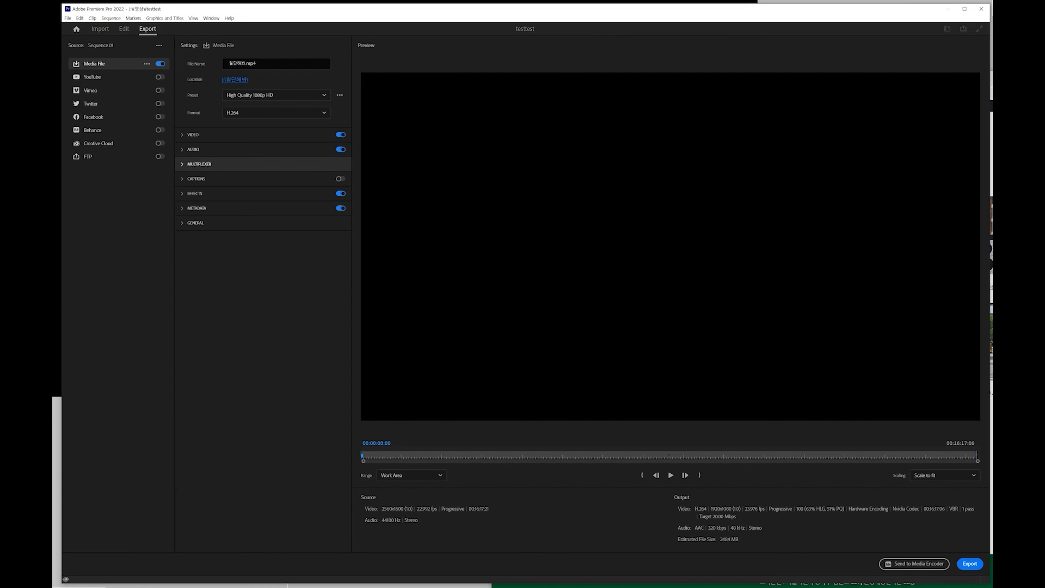
{"action": "left_click", "coordinate": [194, 135]}
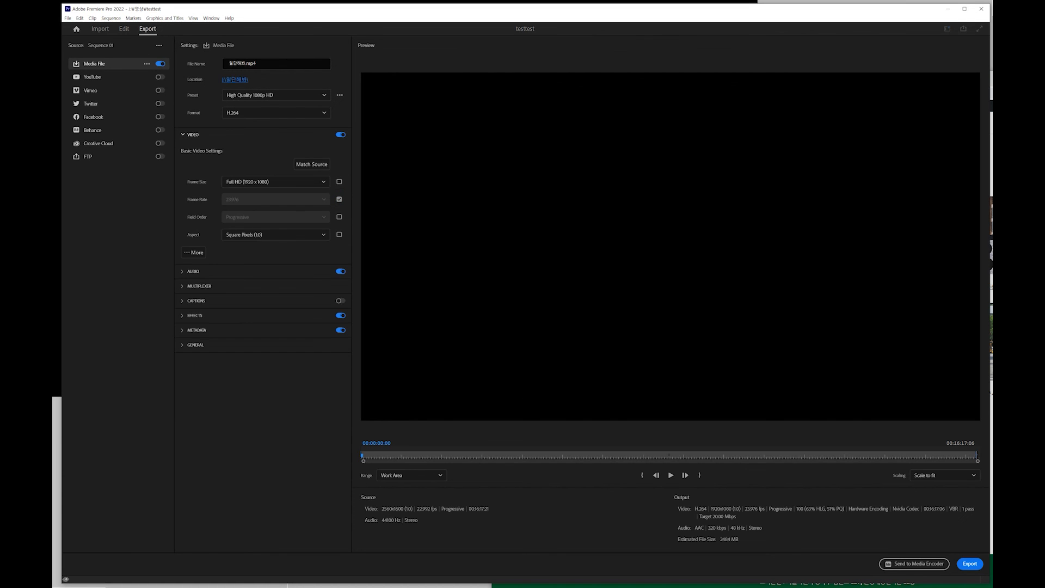